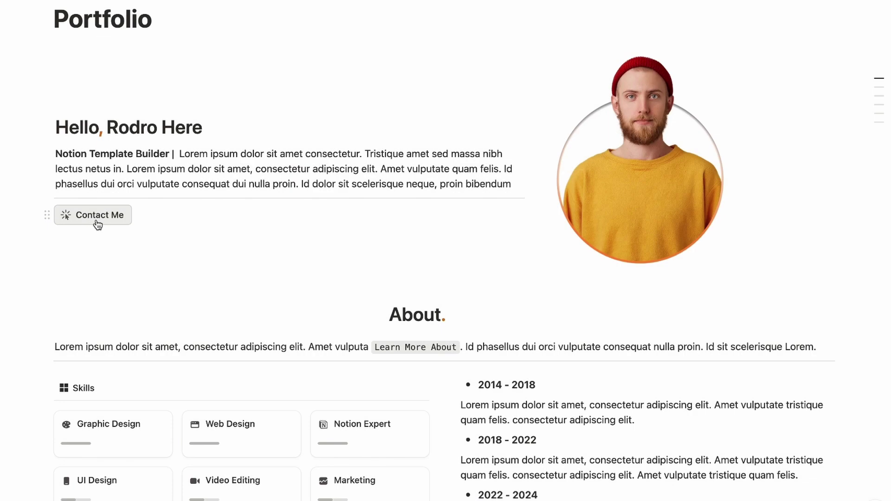
Open and close the Contact Me form popup, then scroll down the finished portfolio page
left_click(98, 220)
left_click(96, 219)
scroll(96, 219, "down", 5)
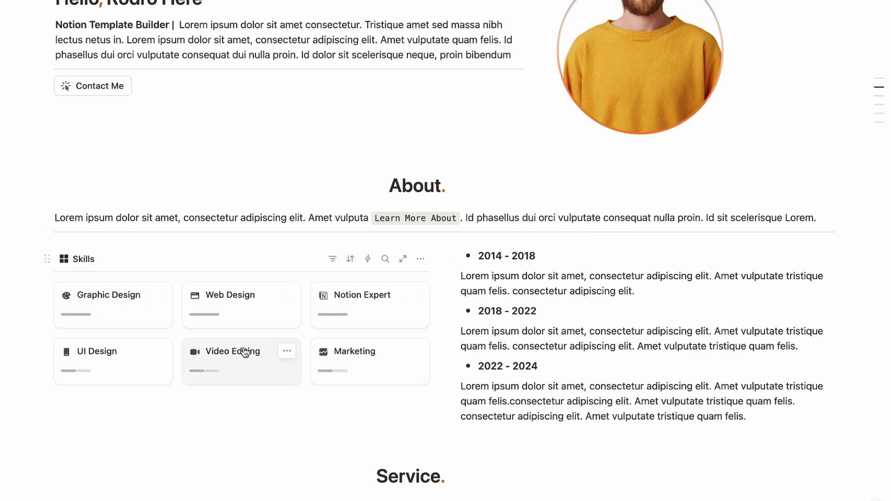
mouse_move(207, 316)
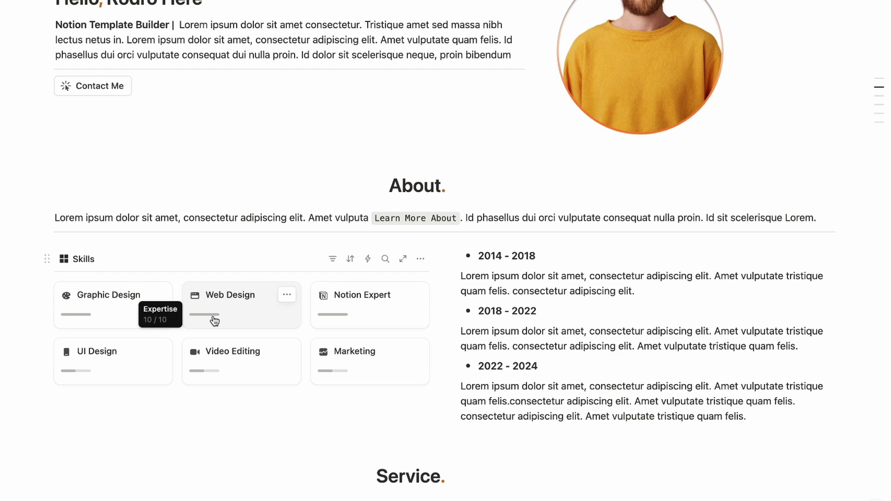
scroll(214, 320, "down", 9)
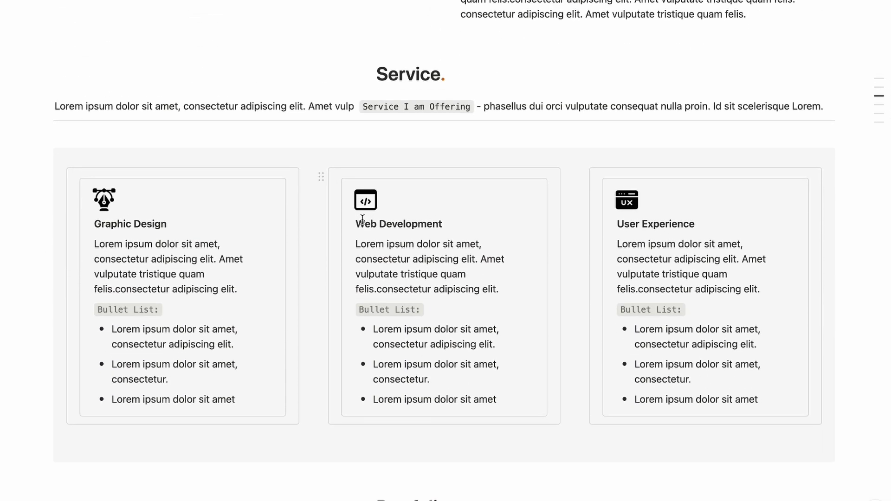
scroll(478, 295, "down", 8)
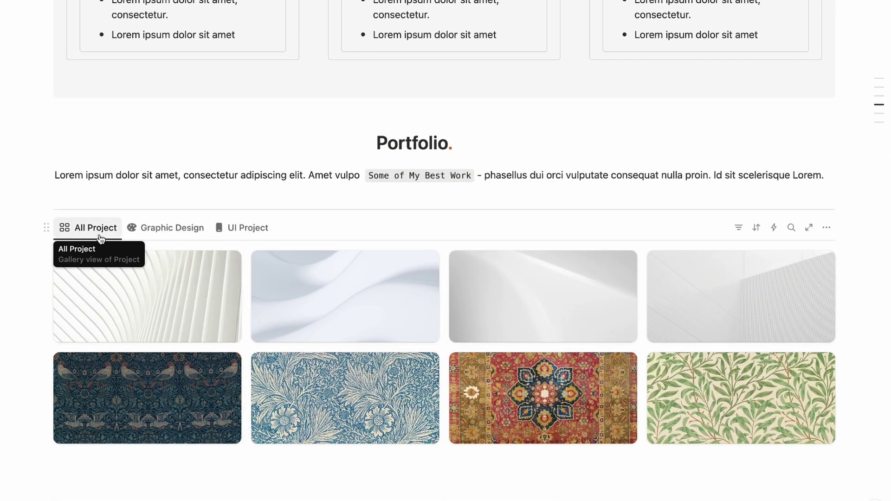
Filter the gallery to Graphic Design, then UI Project, and scroll through the rest of the page
left_click(169, 231)
left_click(256, 234)
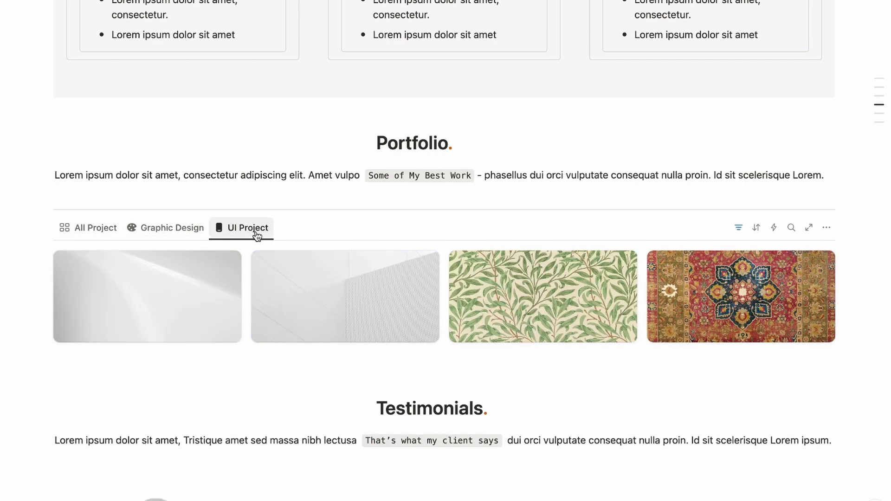
scroll(255, 235, "down", 8)
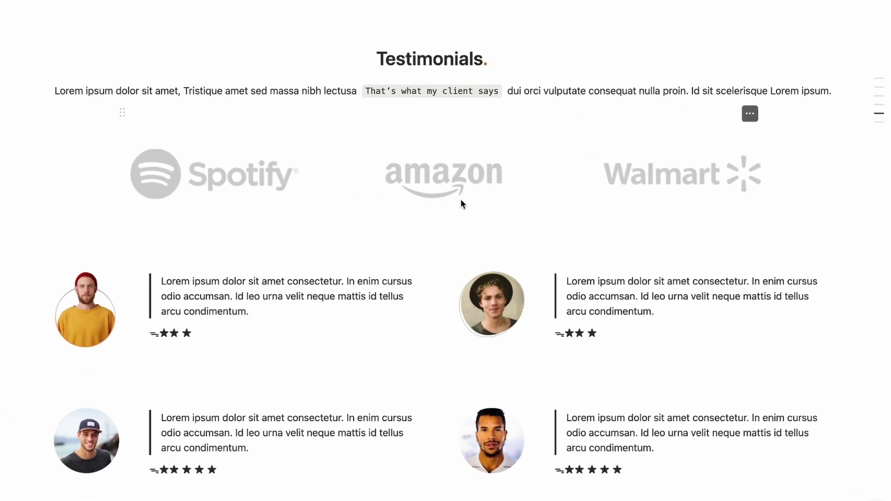
scroll(469, 207, "down", 2)
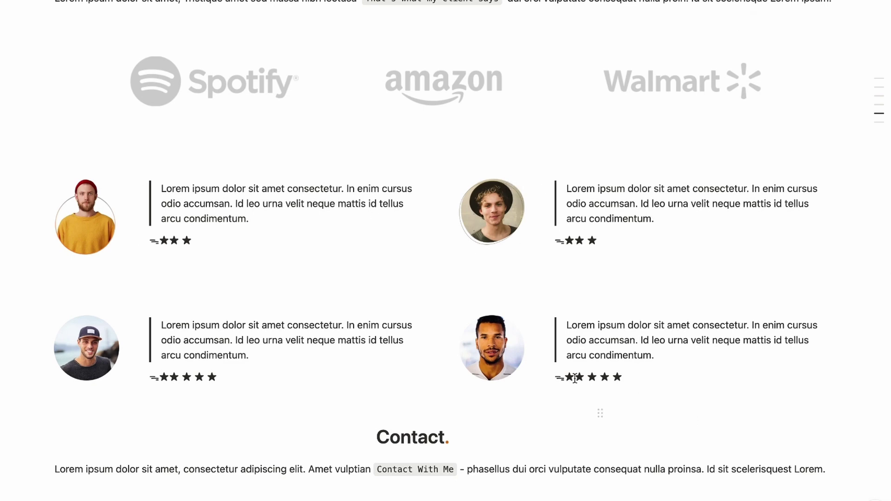
scroll(584, 376, "down", 8)
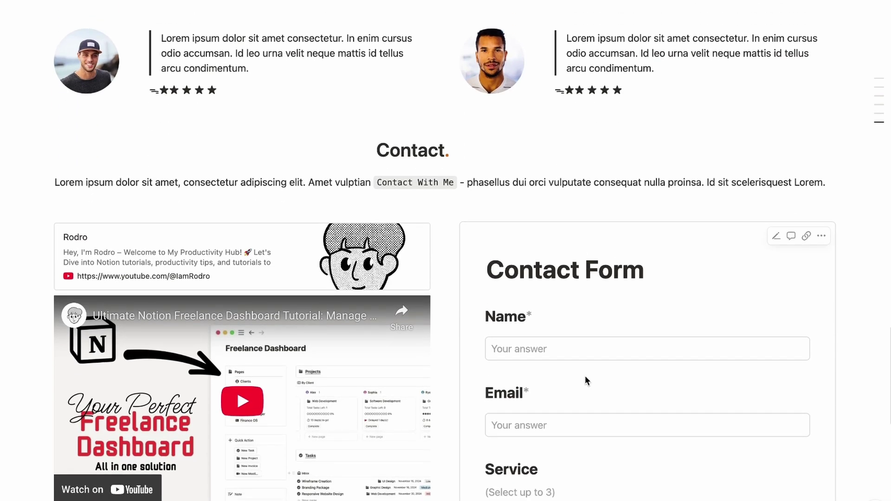
scroll(606, 259, "down", 1)
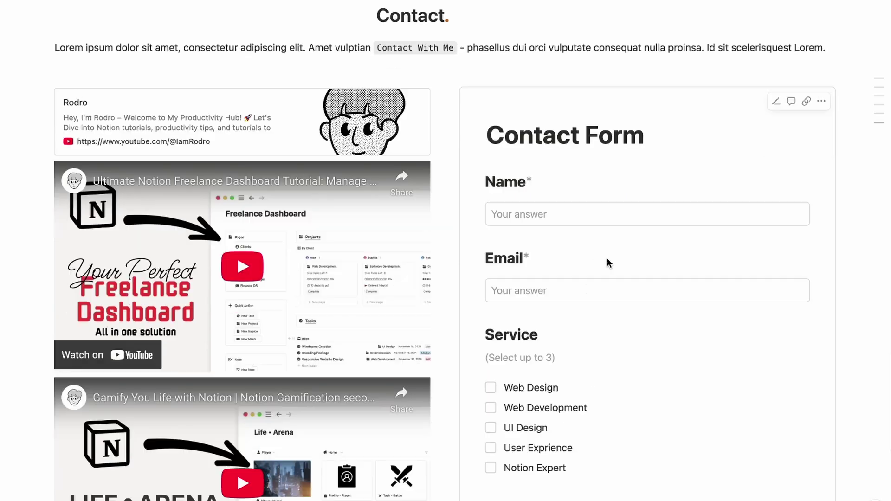
scroll(606, 258, "up", 15)
scroll(607, 259, "up", 17)
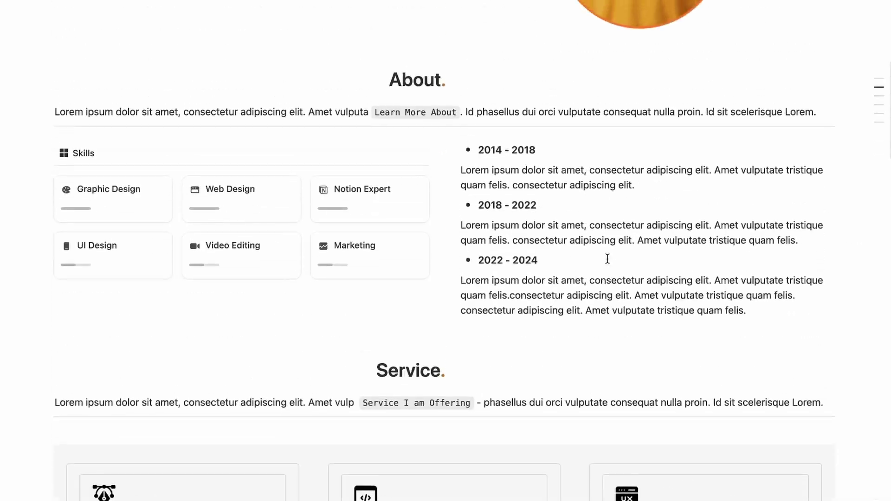
scroll(607, 258, "up", 3)
scroll(606, 257, "down", 2)
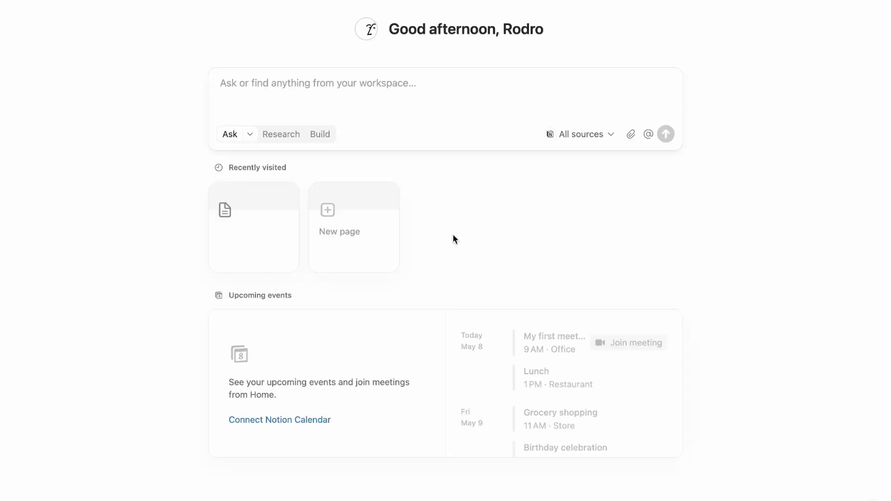
Create a new page titled 'Portfolio' and make it full width
left_click(370, 235)
type("Portfolio")
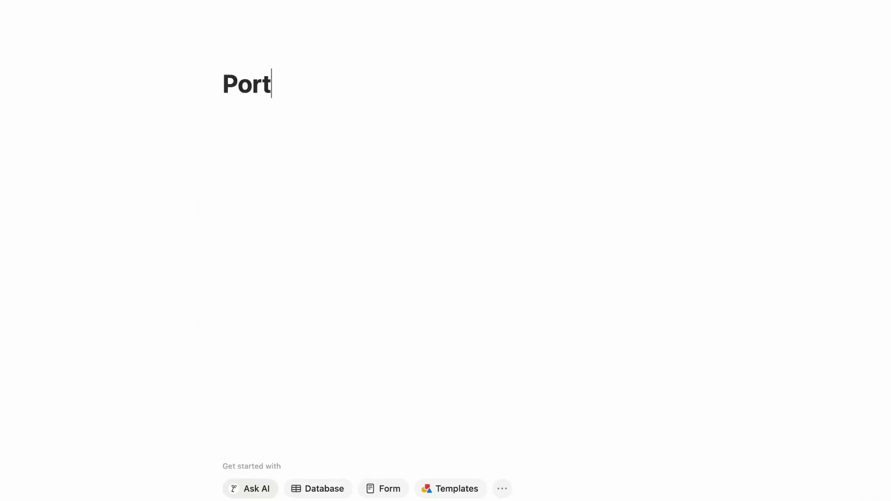
left_click(877, 7)
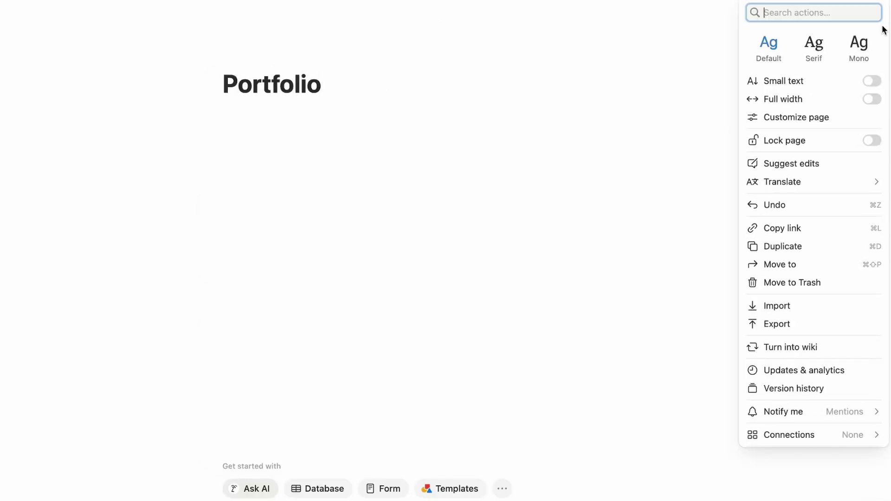
left_click(872, 99)
Insert a two-column layout and add an image block in the right column
type("/2")
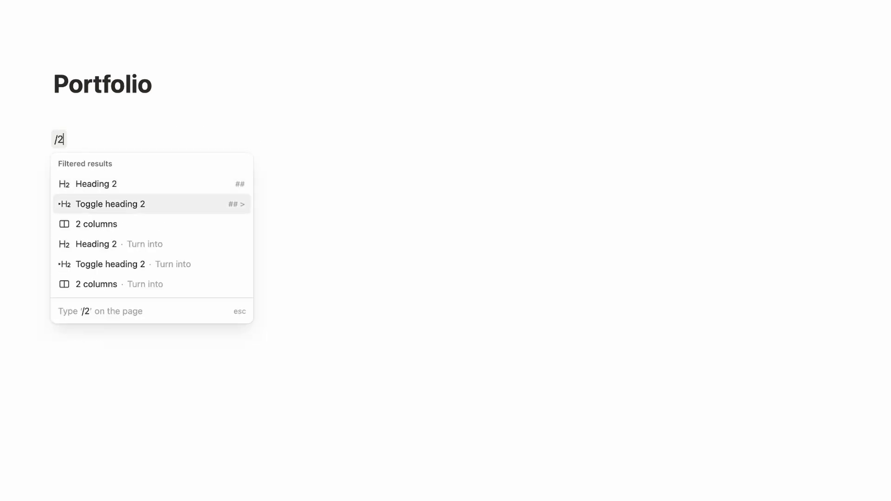
key("Down")
key("Return")
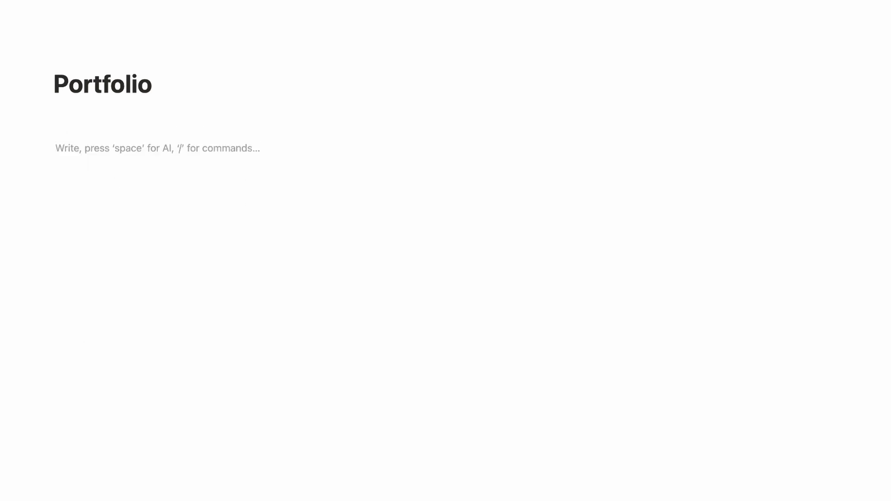
left_click(512, 142)
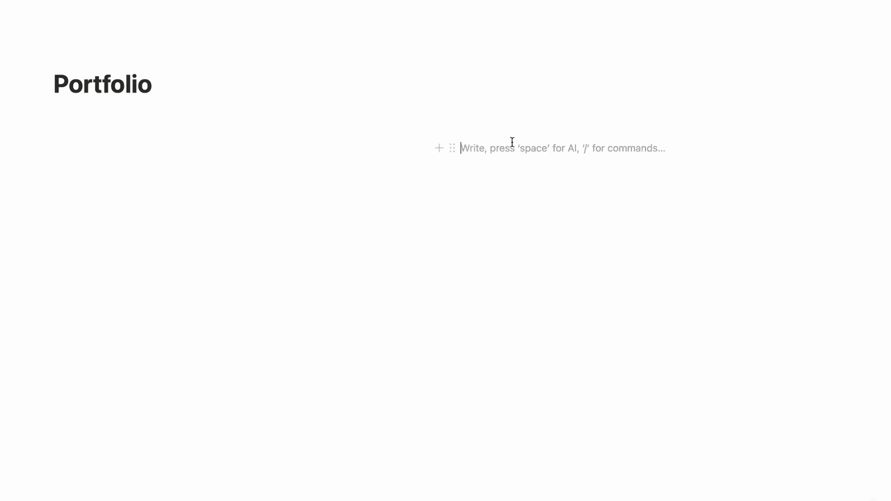
type("/image")
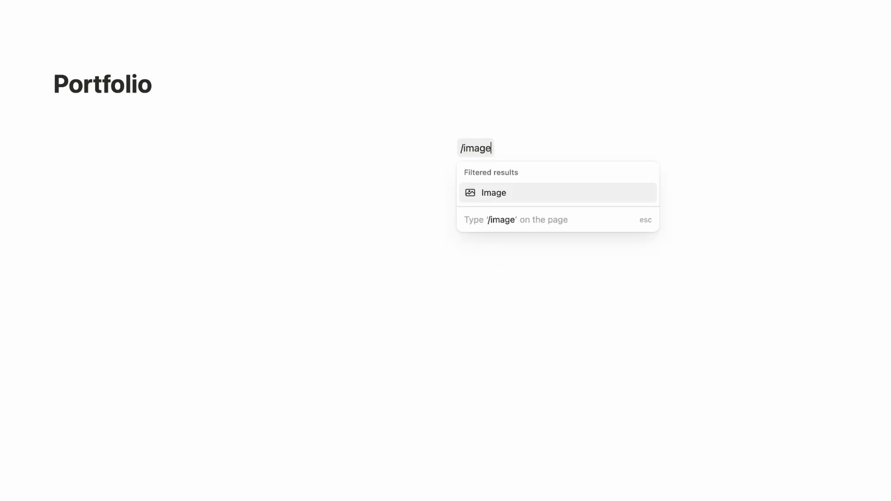
key("Return")
Insert the portrait photo, narrow its column, and type a greeting starting 'Hello,' in the left column
double_click(562, 198)
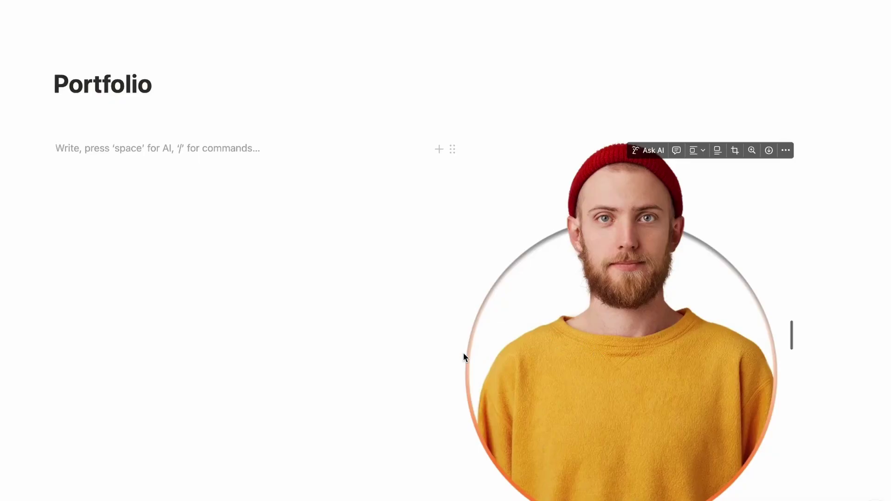
left_click_drag(436, 352, 545, 272)
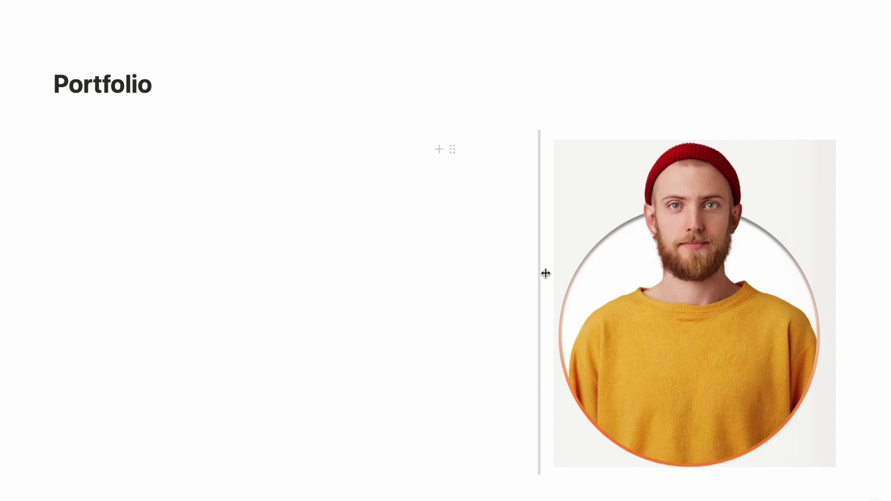
left_click(292, 277)
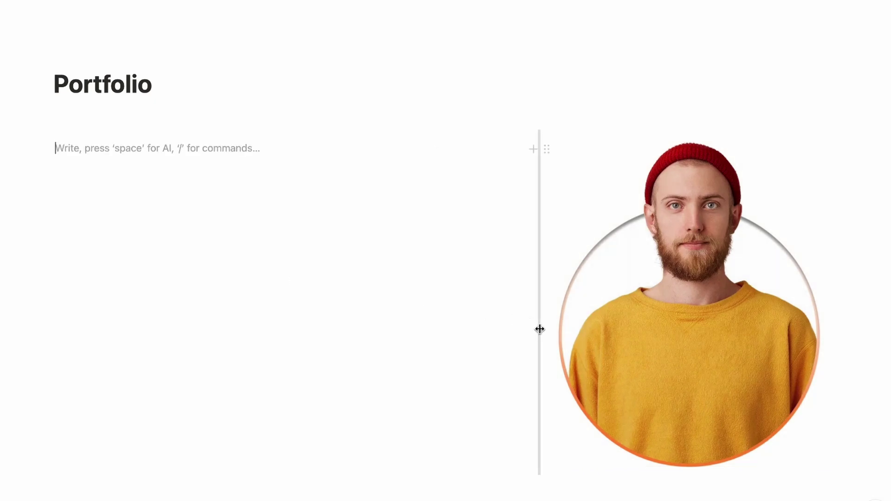
left_click_drag(540, 329, 579, 287)
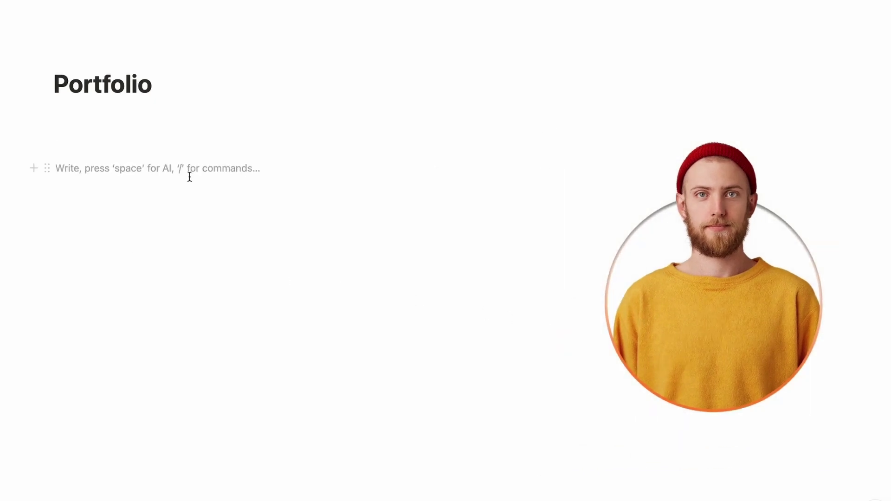
type("Hello,")
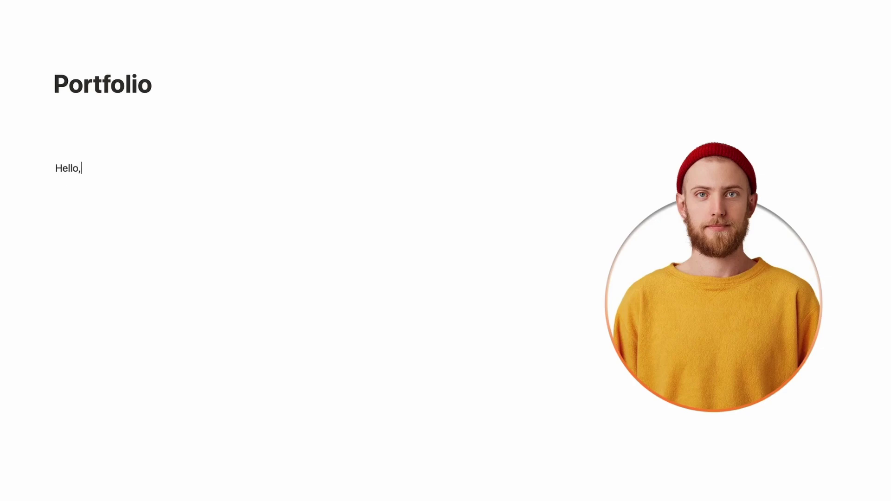
type(" Rodro Here")
Turn the greeting line into a Heading 1
left_click(47, 168)
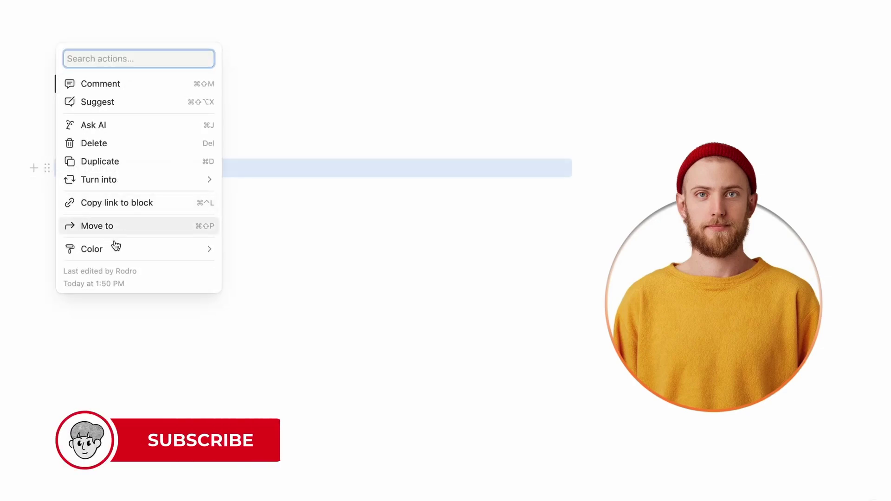
mouse_move(109, 187)
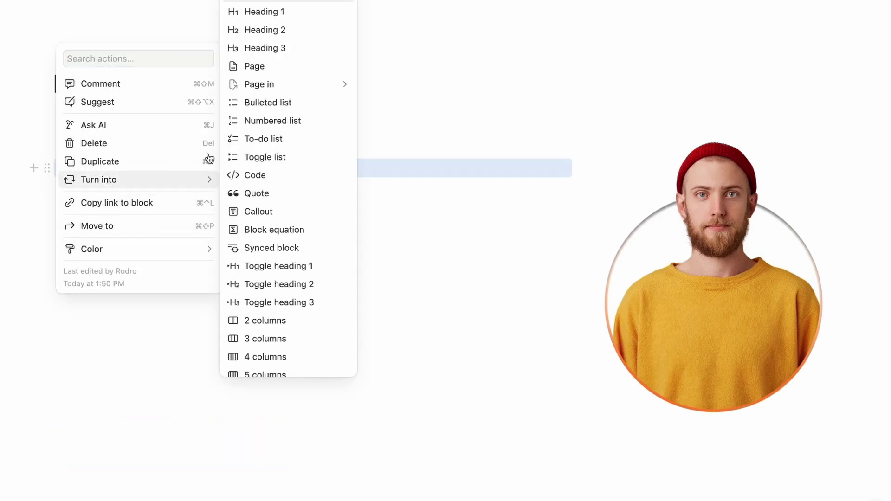
left_click(269, 13)
left_click(211, 201)
Paste the 'Notion Template Builder |' bio paragraph below the heading and rewiden the image column
key("Return")
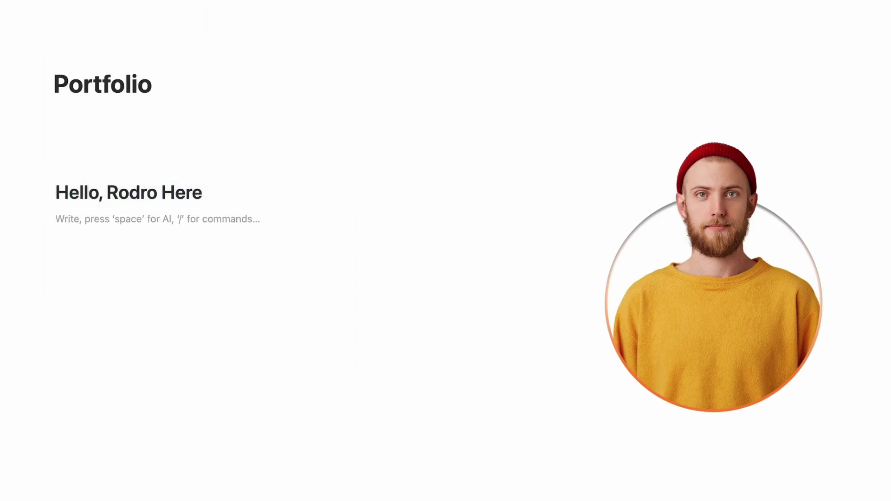
type("Notion Template Builder | Lorem ipsum dolor sit amet consectetur. Tristique amet sed massa nibh lectus netus in. Lorem ipsum dolor sit amet, consectetur adipiscing elit. Amet vulputate quam felis. Id phasellus dui orci vulputate consequat dui nulla proin. Id dolor sit scelerisque neque, proin bibendum")
key("Return")
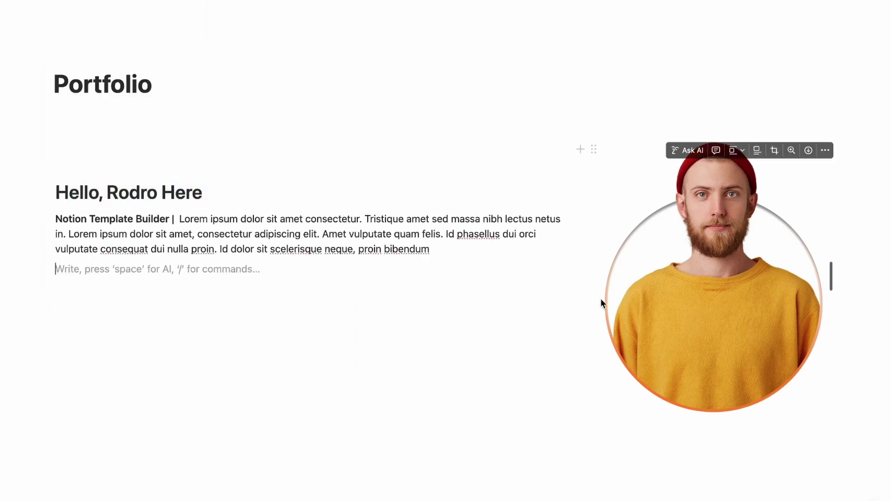
left_click_drag(587, 301, 541, 307)
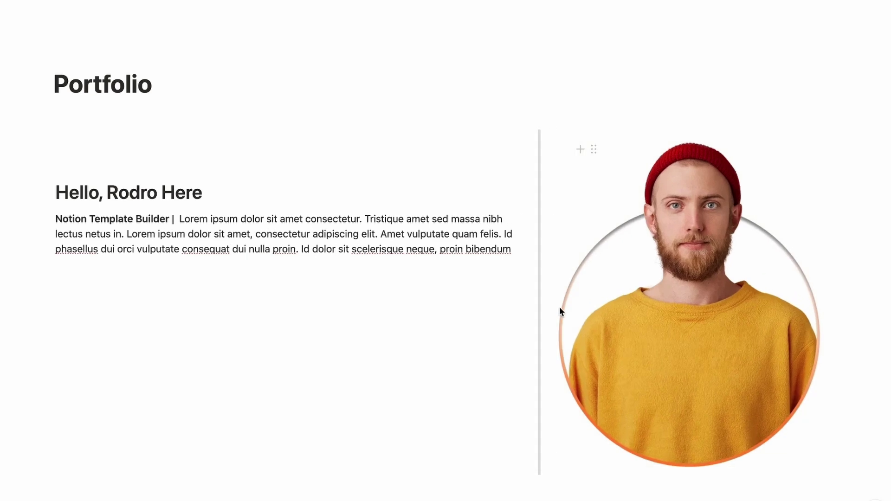
Add a divider under the bio and insert an empty three-column row below it
scroll(447, 329, "down", 1)
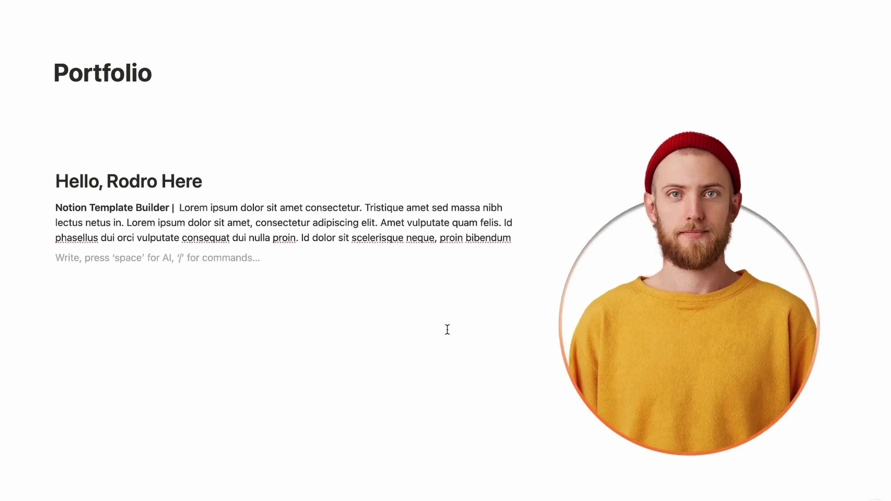
type("/divi")
key("Return")
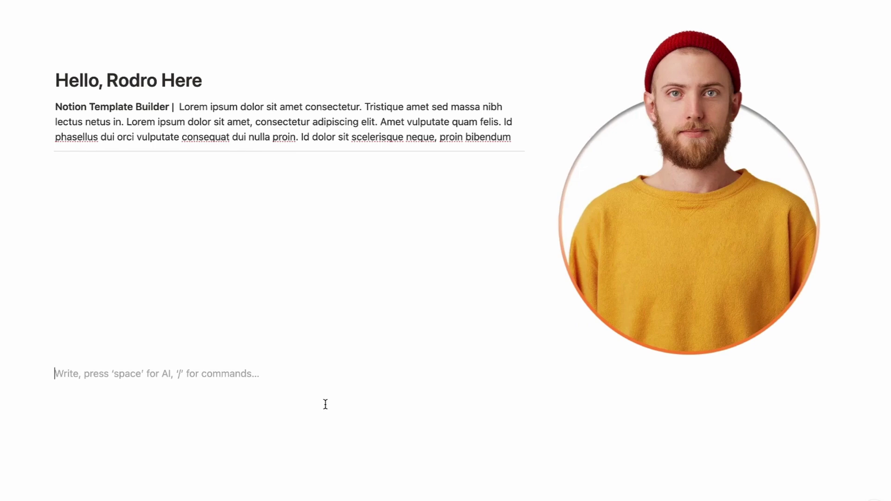
key("Return")
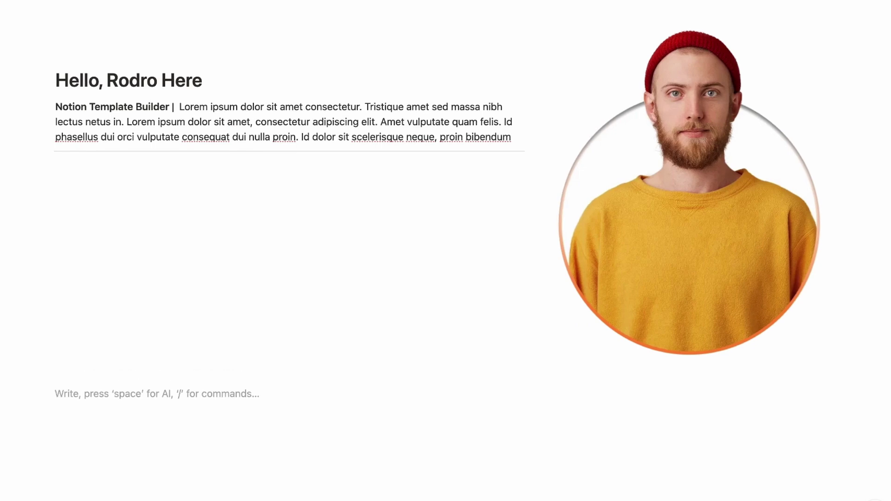
type("/")
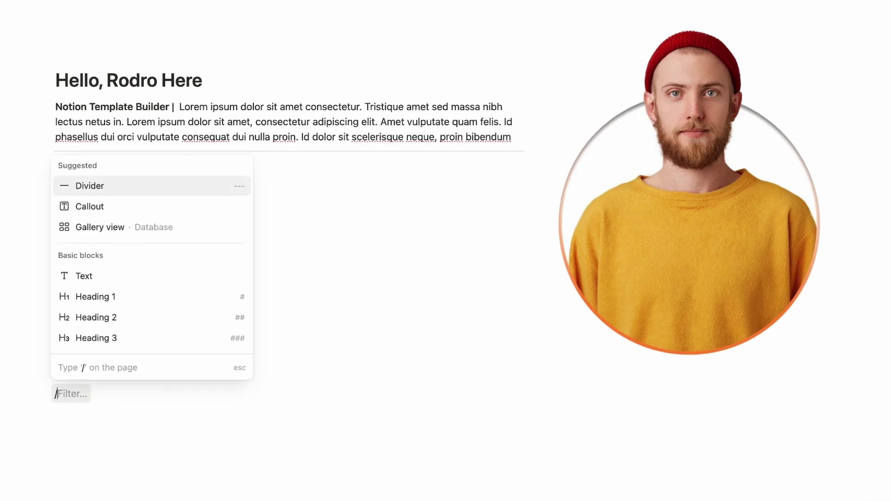
type("3")
key("Down")
key("Down")
key("Return")
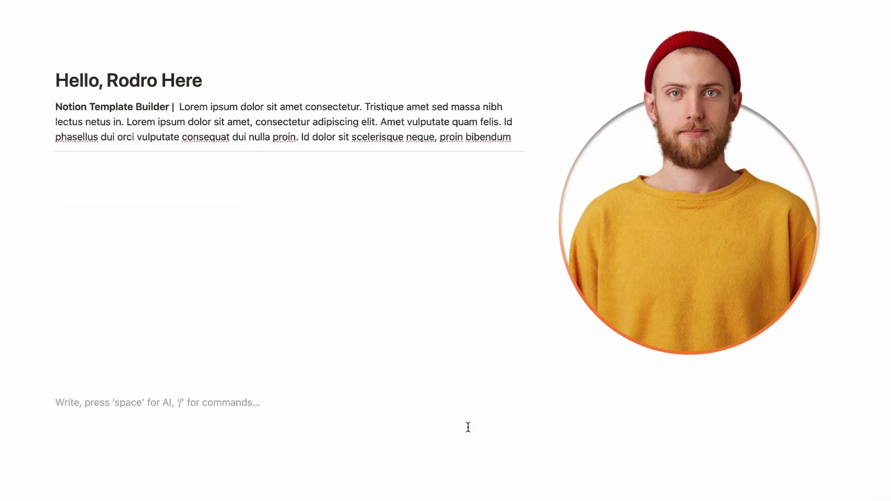
Type 'About' in the middle column and turn it into a Heading 2
left_click(397, 413)
type("About")
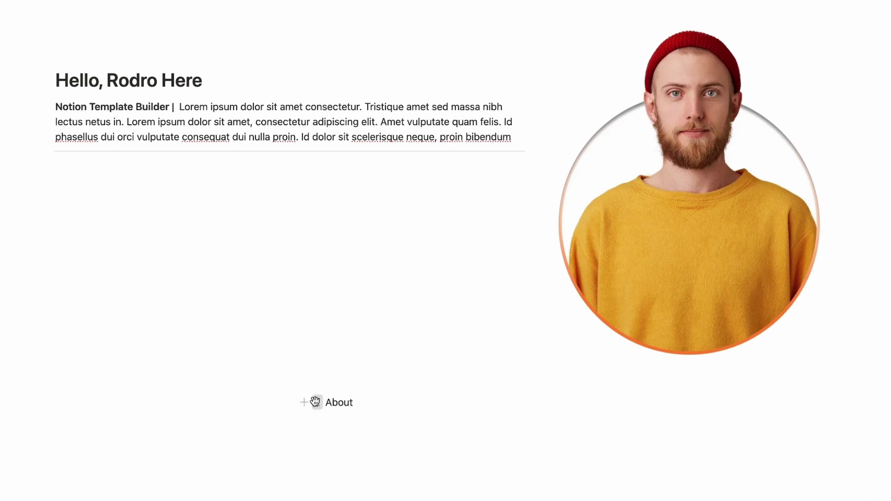
left_click(315, 403)
mouse_move(248, 416)
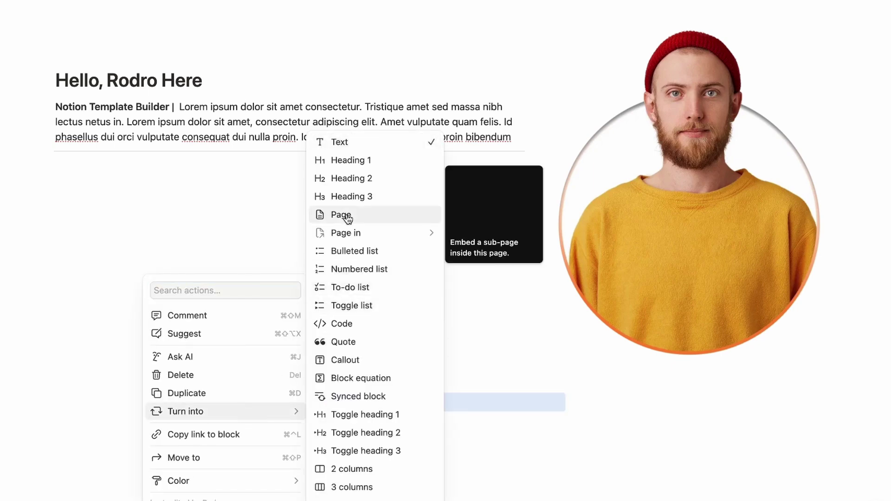
left_click(352, 176)
left_click(458, 423)
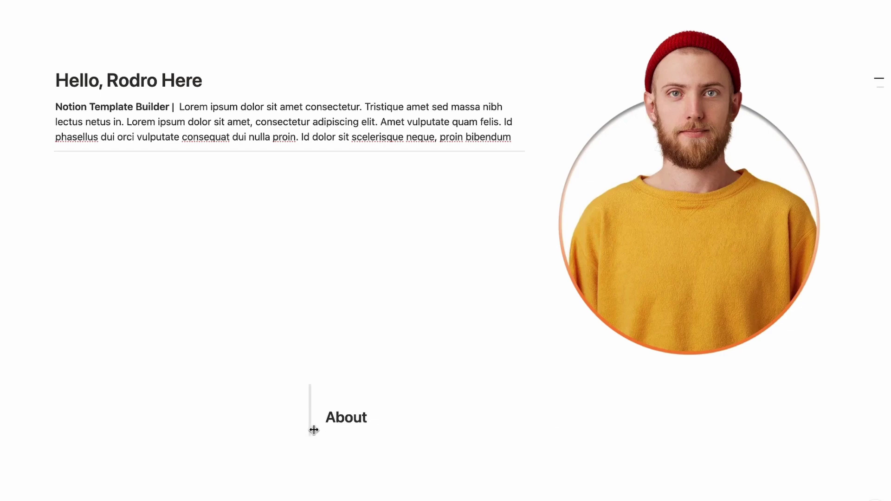
Adjust the column widths to centre About and turn it into a Heading 1
left_click_drag(314, 430, 369, 429)
scroll(467, 419, "down", 1)
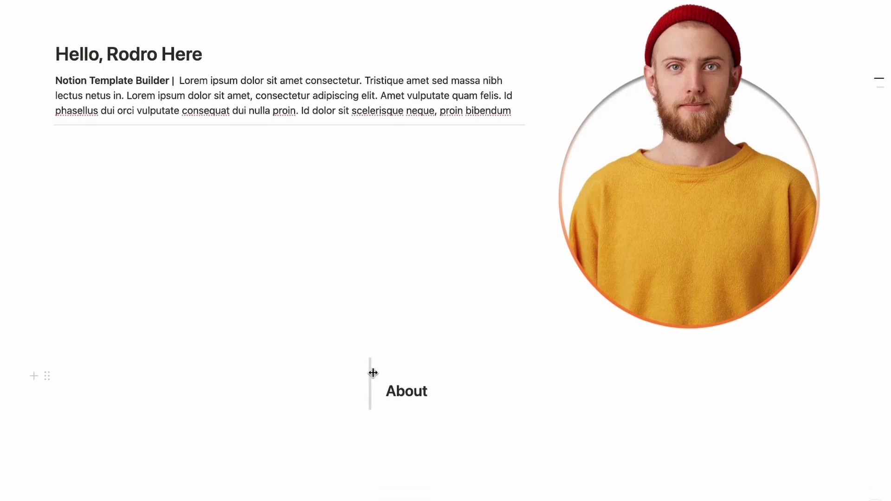
left_click_drag(384, 370, 386, 373)
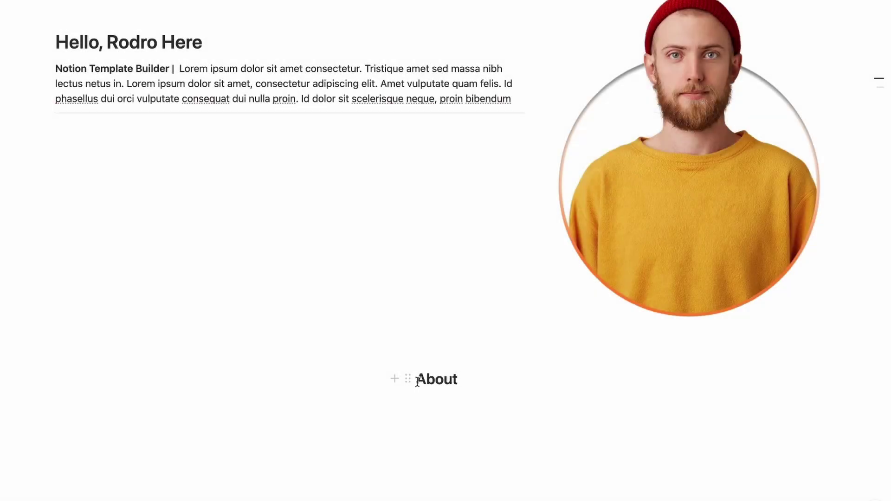
left_click(408, 378)
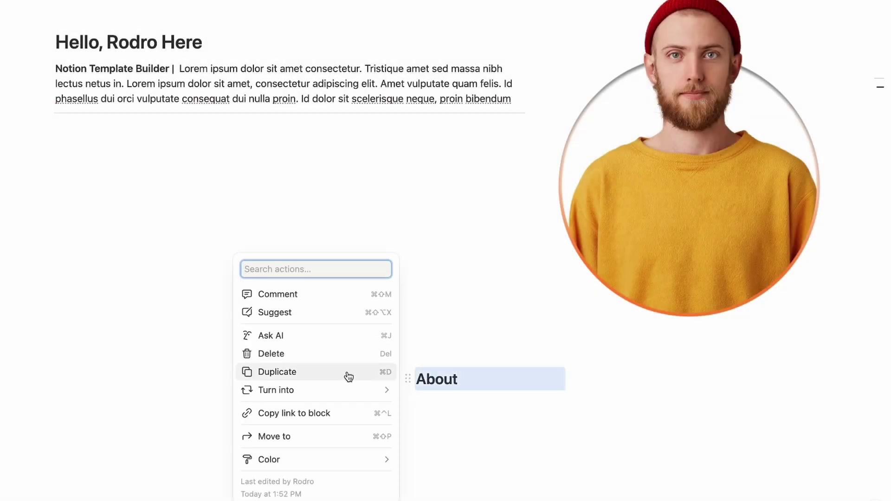
mouse_move(316, 390)
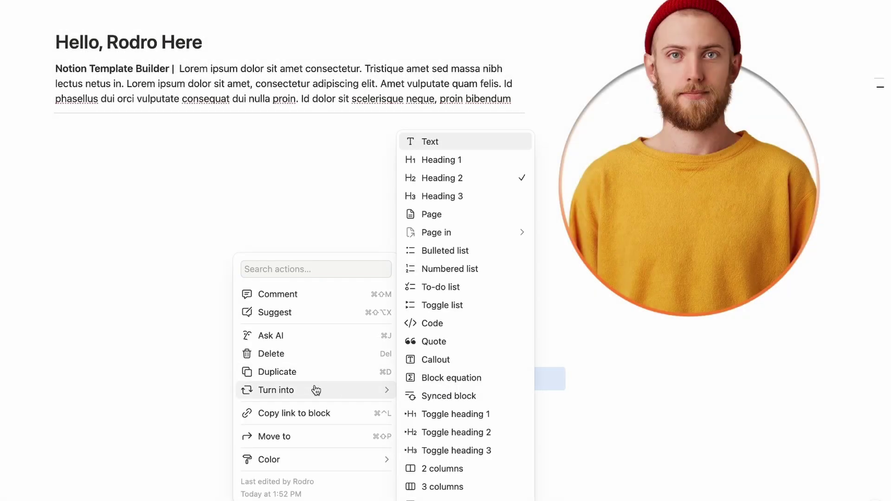
left_click(457, 161)
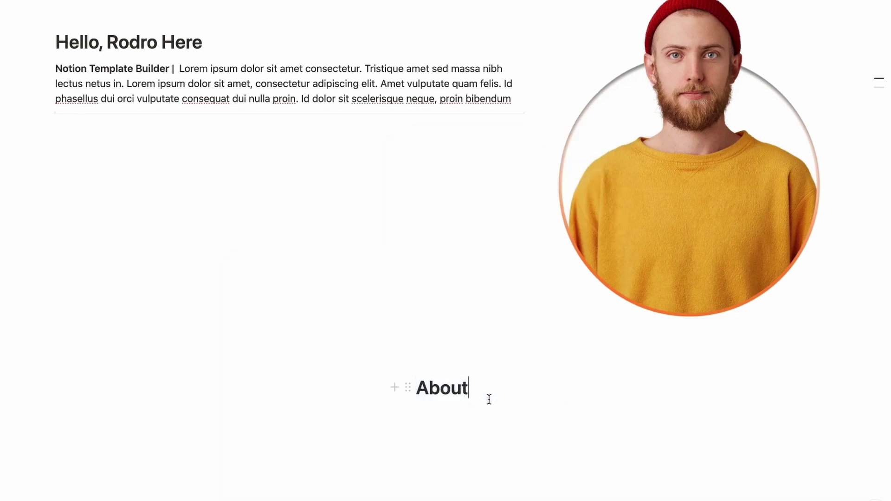
Paste the Lorem ipsum paragraph under About and add a divider beneath it
left_click(159, 431)
type("Lorem ipsum dolor sit amet, consectetur adipiscing elit. Amet vulputa Learn More About. Id phasellus dui orci vulputate consequat nulla proin. Id sit scelerisque Lorem.")
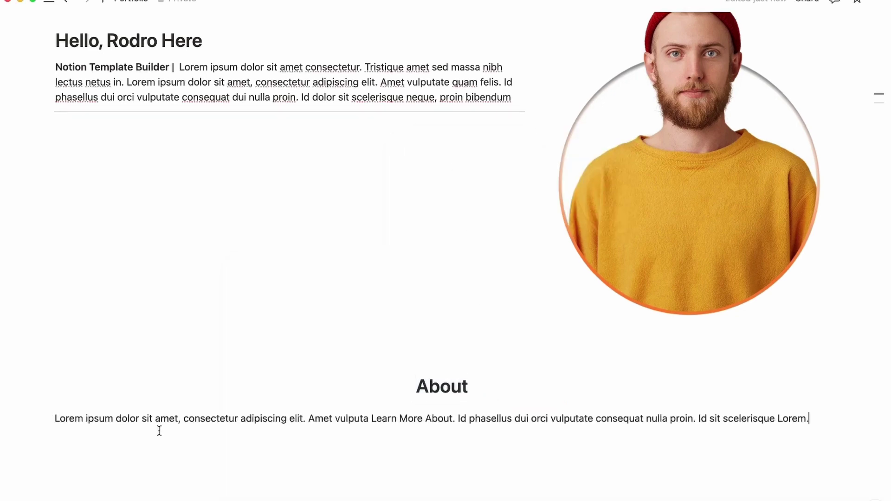
scroll(401, 222, "down", 1)
scroll(402, 222, "up", 1)
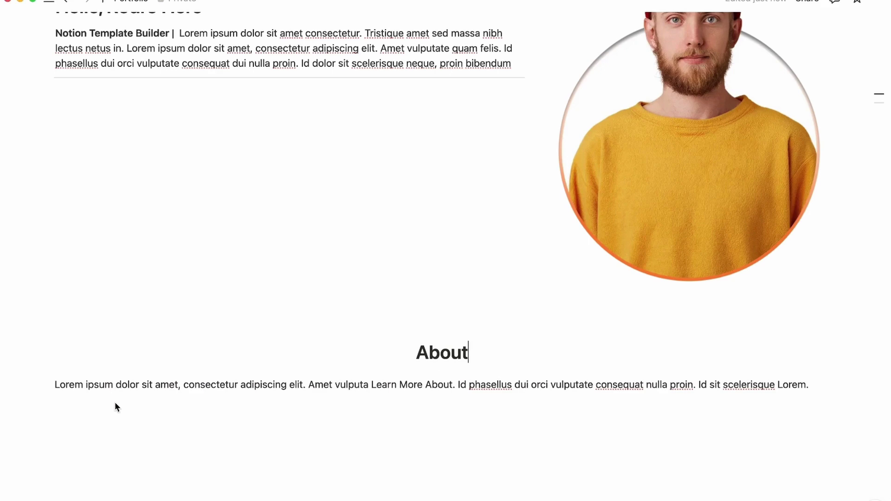
left_click(115, 404)
type("/di")
key("Return")
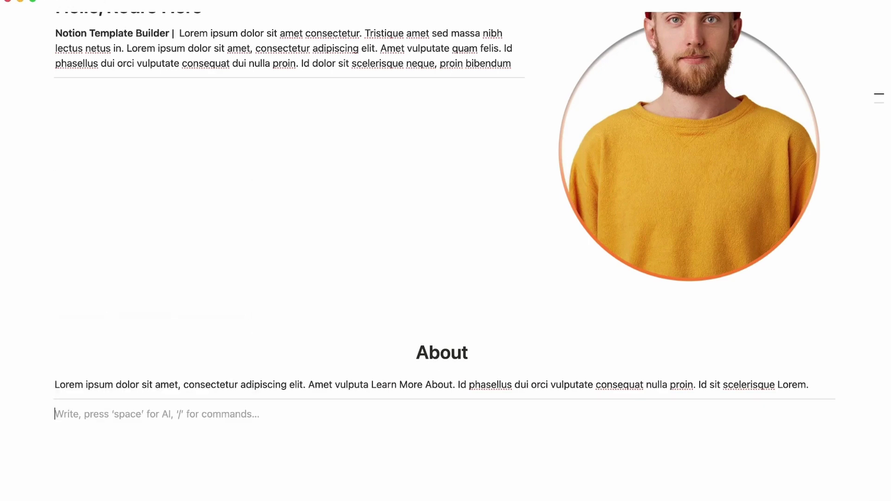
Split the line into two columns and add a bulleted item '2014 - 2018'
type("/2")
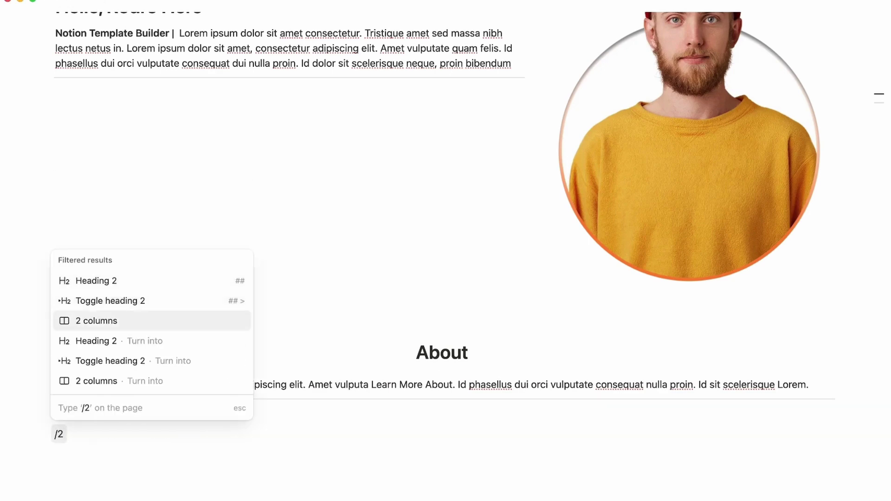
key("BackSpace")
key("BackSpace")
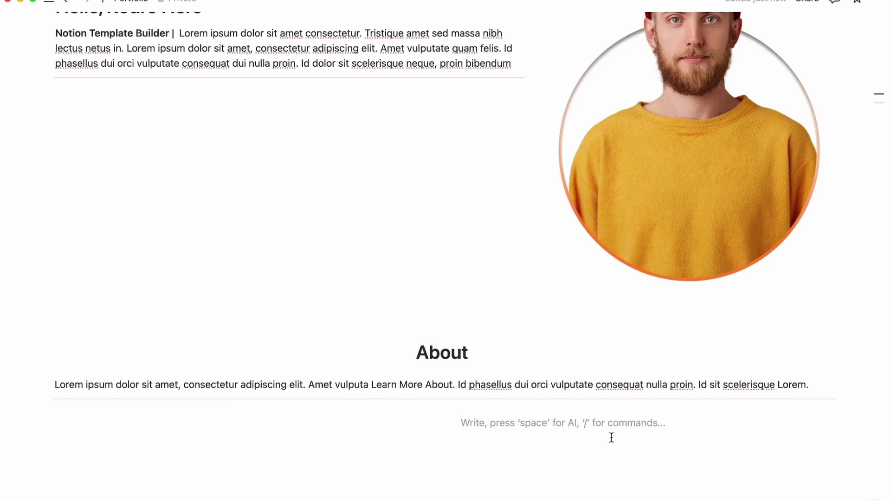
type("/")
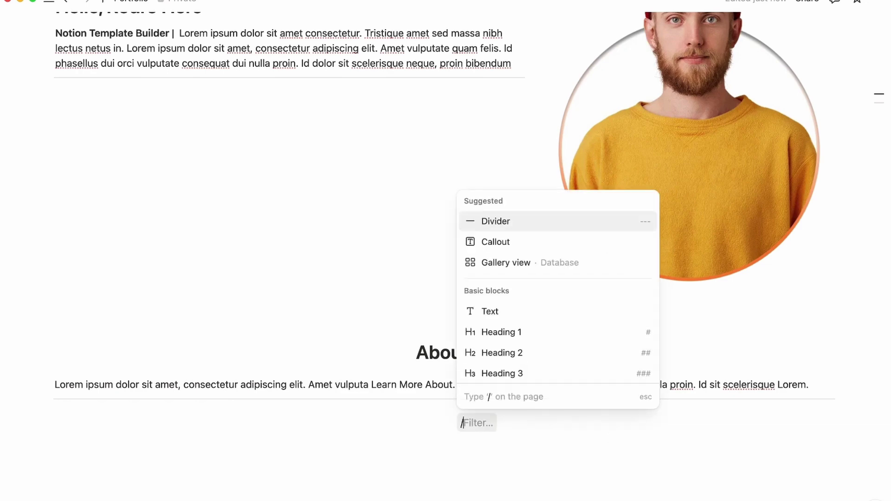
key("Down")
key("Down")
key("Down")
key("Down")
key("Down")
key("Down")
key("Down")
key("Down")
key("Down")
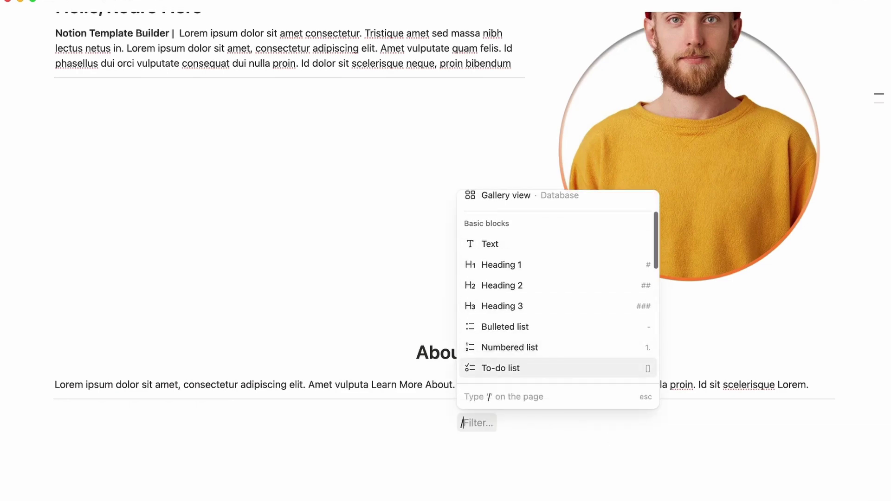
key("Up")
key("Up")
key("Return")
type("2014")
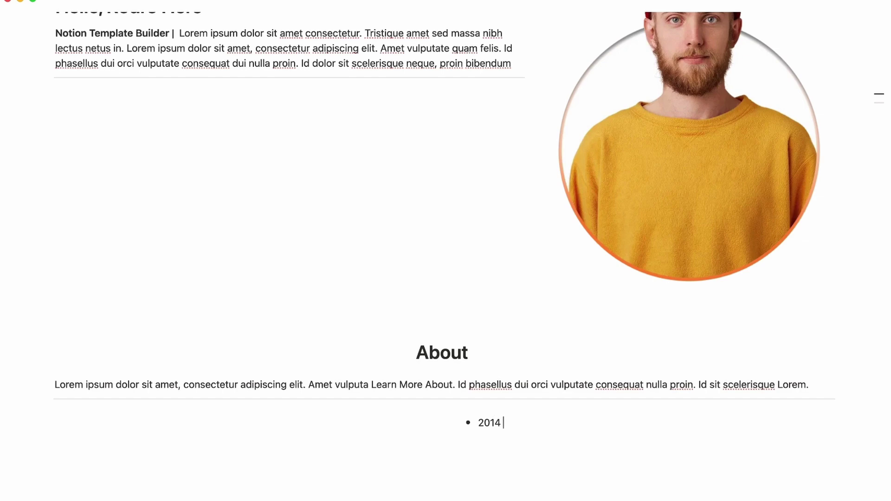
type(" - 2018")
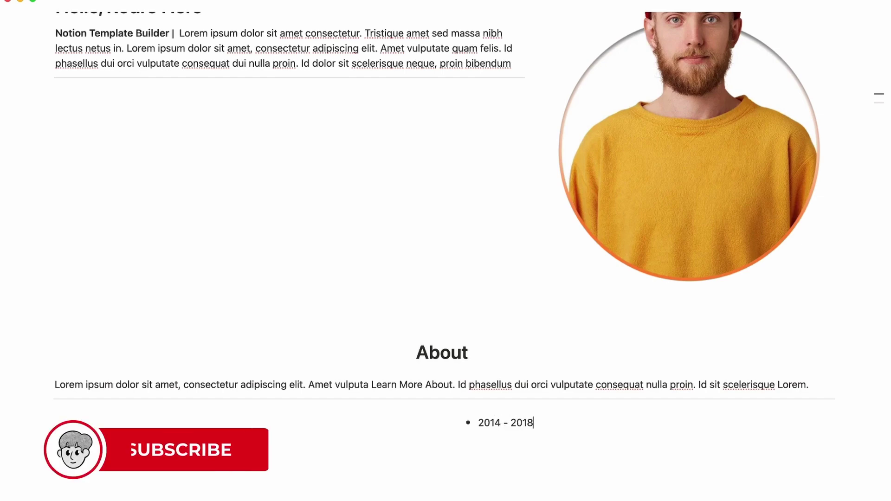
Bold the 2014 - 2018 bullet and paste a lorem paragraph beneath it
key("super+a")
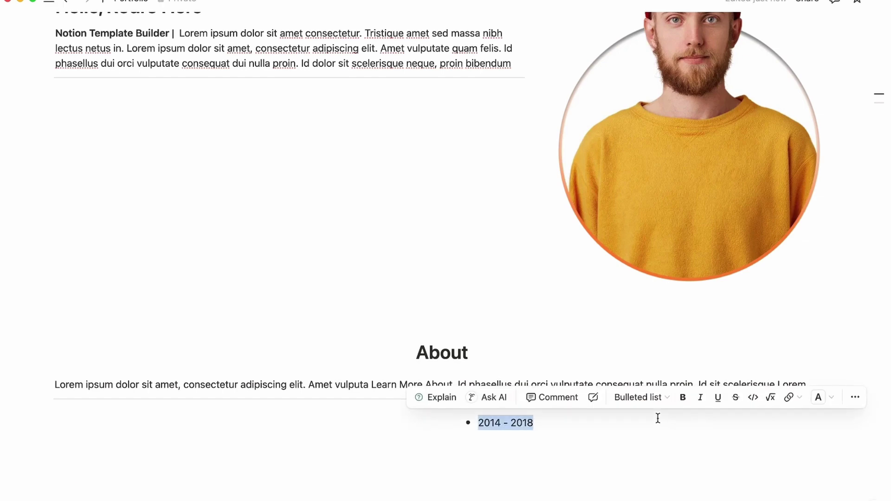
key("super+b")
key("Right")
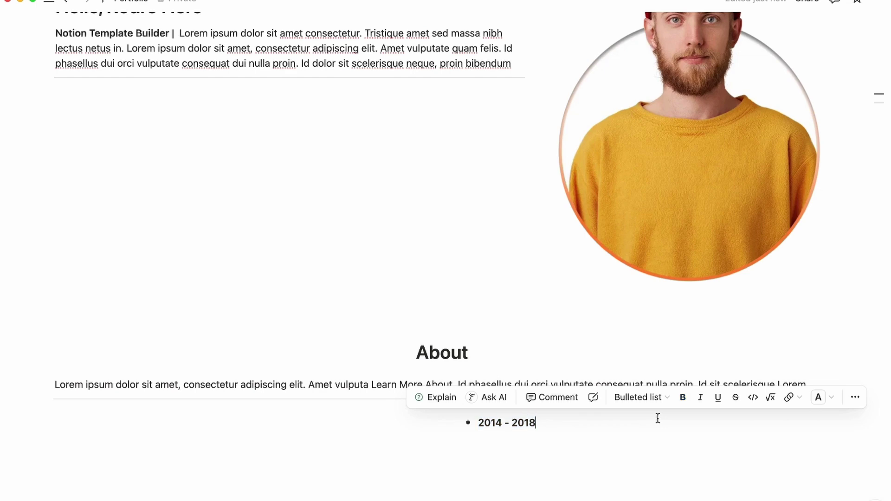
key("Return")
key("BackSpace")
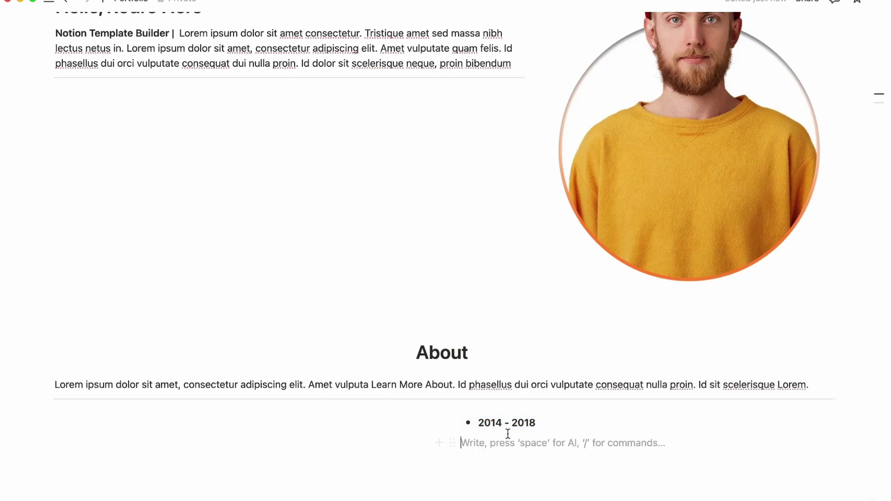
type("Lorem ipsum dolor sit amet, consectetur adipiscing elit. Amet vulputate tristique quam felis. consectetur adipiscing elit.")
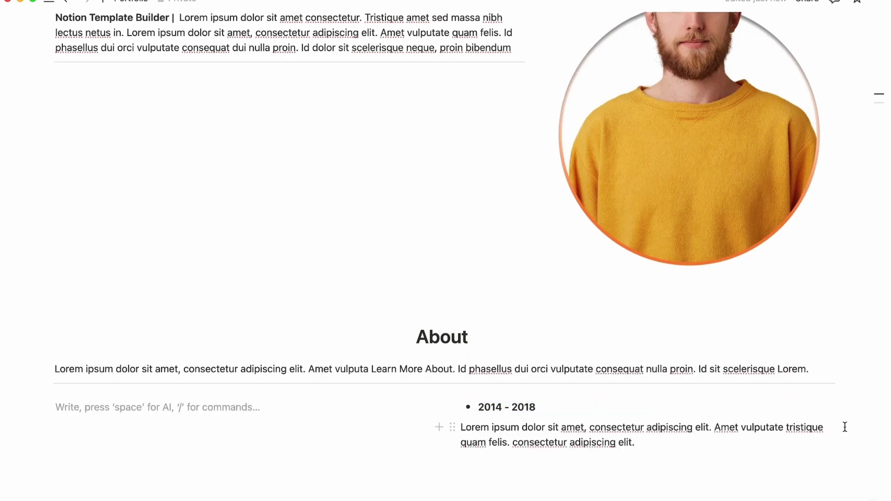
Copy the year-and-paragraph entry and paste it twice below
left_click_drag(847, 416, 675, 453)
key("super+c")
left_click(645, 459)
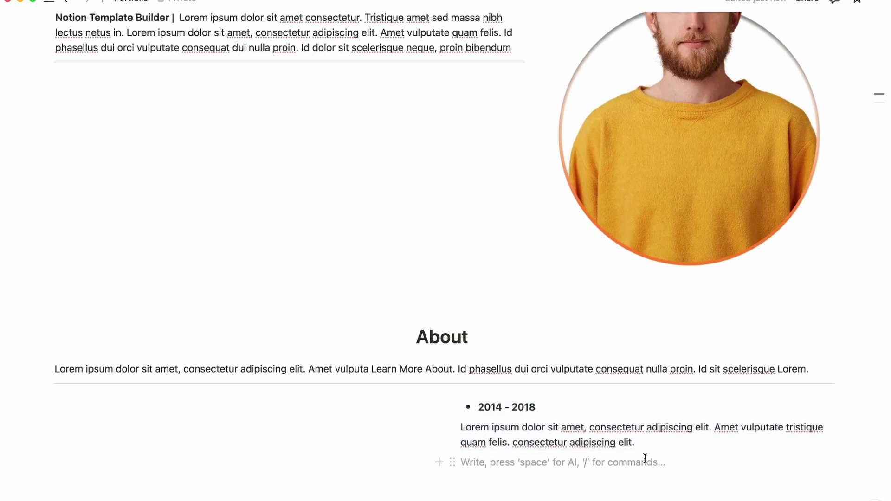
key("super+v")
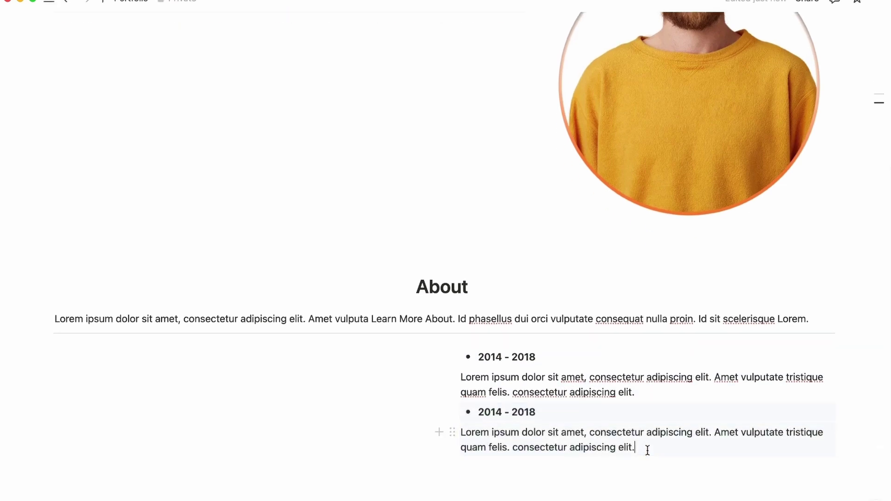
key("Return")
key("super+v")
Change the second entry's years to 2018 - 2022 and the third's start year to 2022
double_click(493, 412)
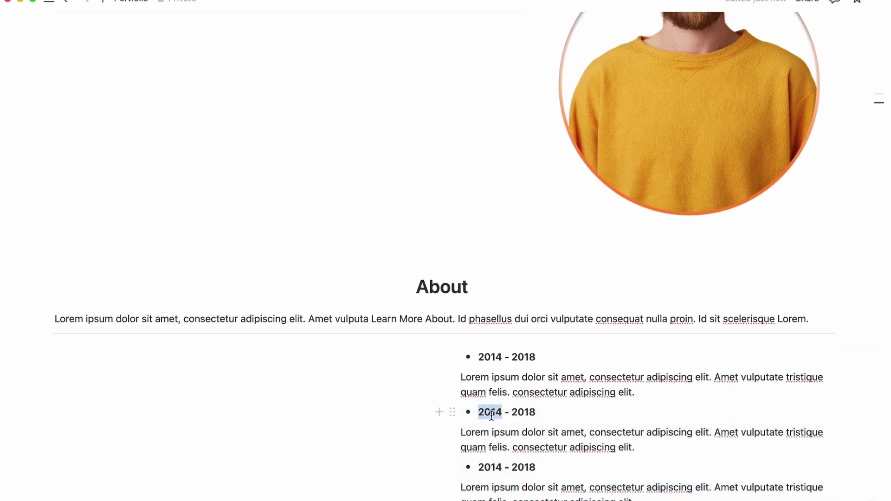
type("2018")
left_click_drag(510, 412, 536, 412)
type("2022")
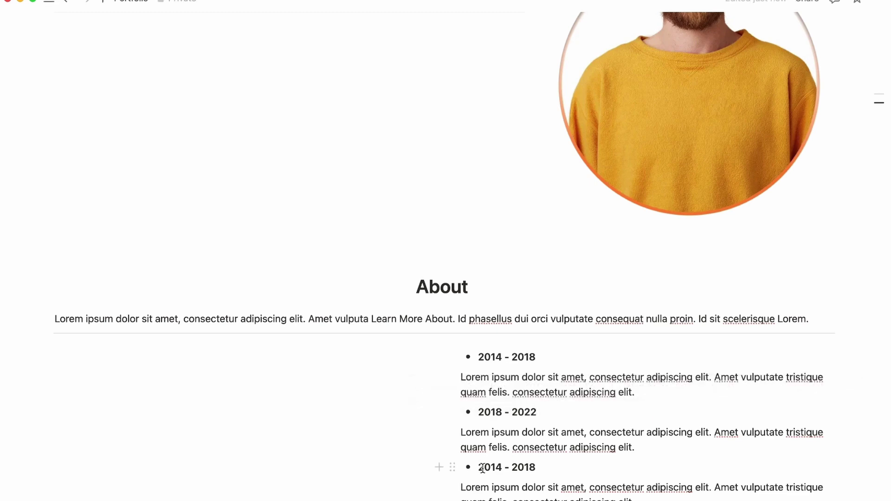
double_click(484, 467)
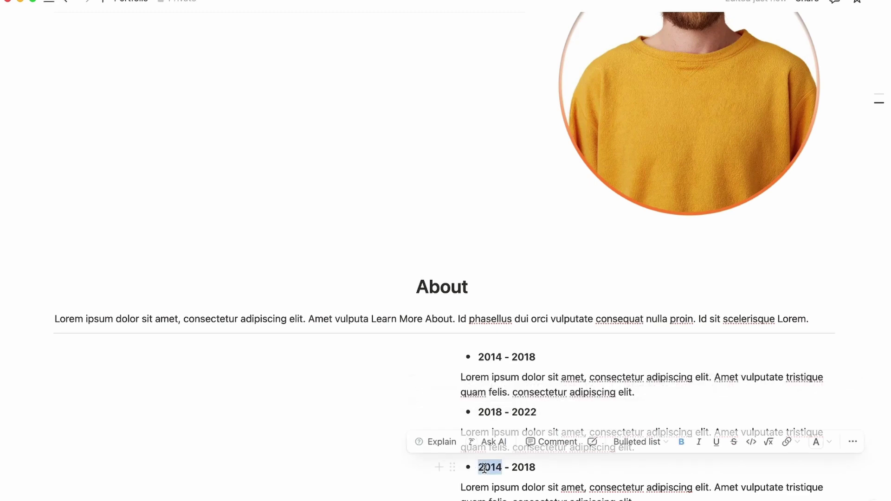
type("2022")
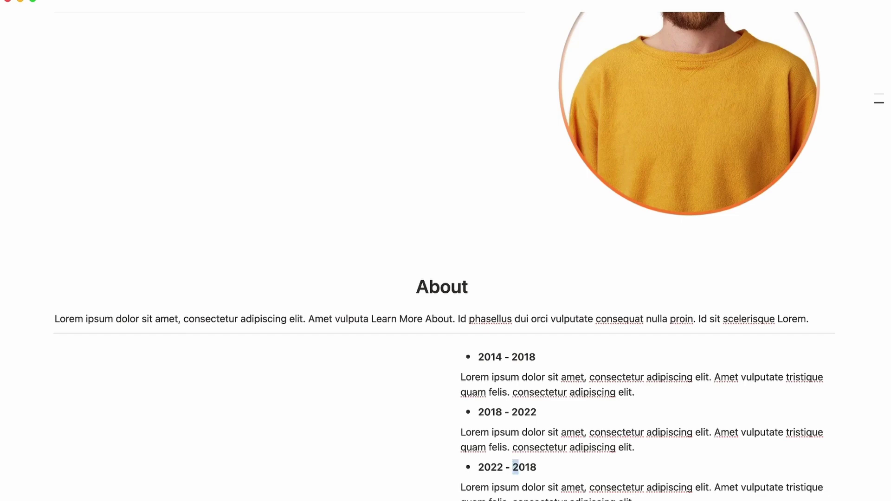
left_click_drag(518, 467, 536, 467)
Finish the third entry as 2022 - 2024 and add a new Skills gallery database in the left column
type("2024")
left_click(152, 407)
type("/data")
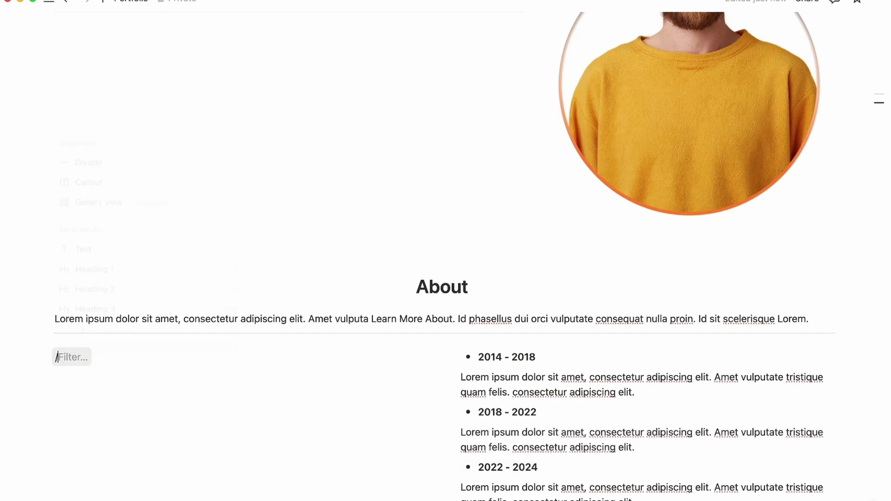
key("Down")
key("Down")
key("Down")
key("Down")
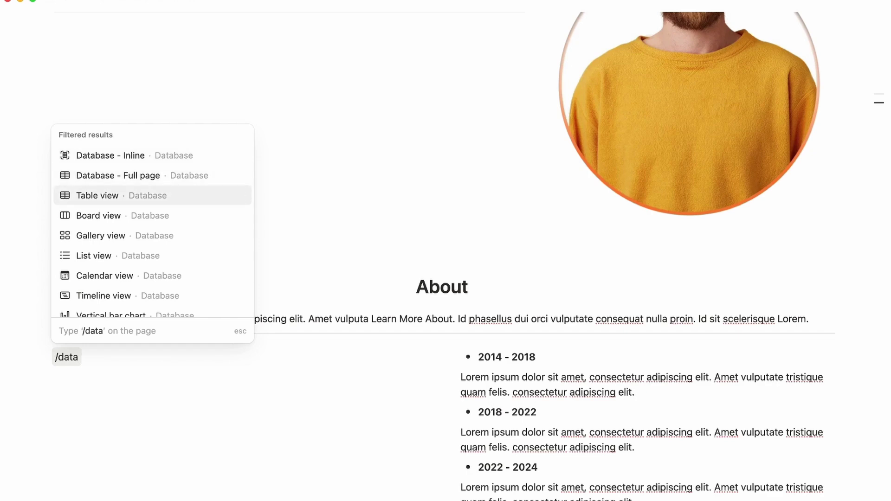
key("Return")
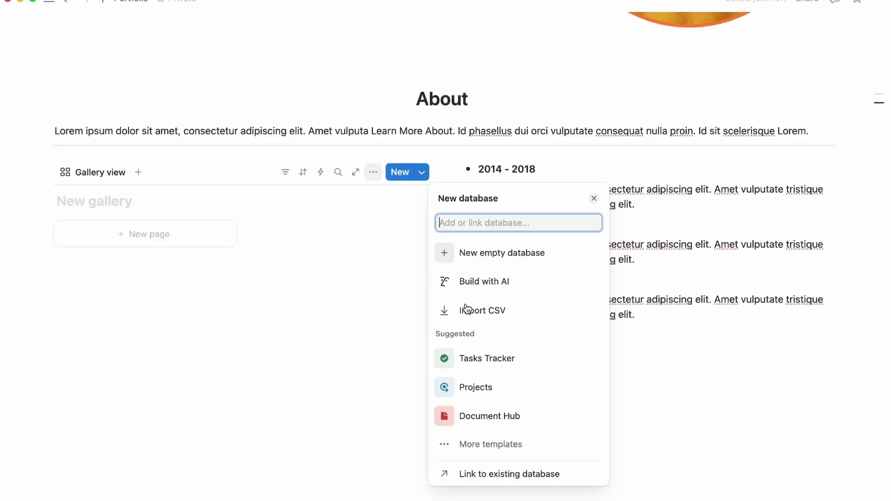
left_click(510, 254)
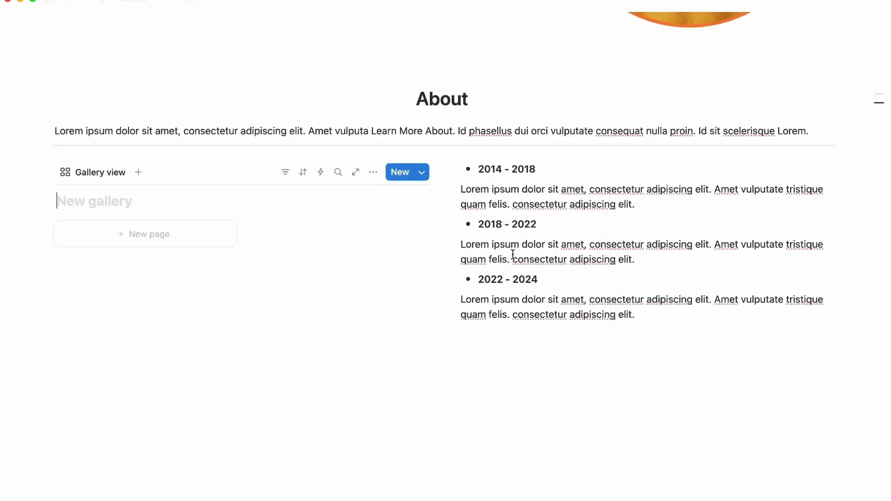
type("Skills")
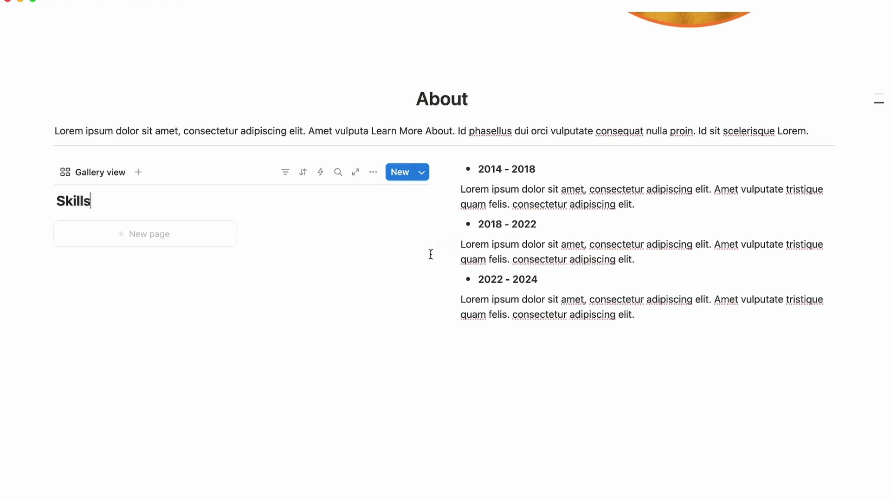
Hide the Skills database title and set card preview to None and card size to Small
left_click(101, 200)
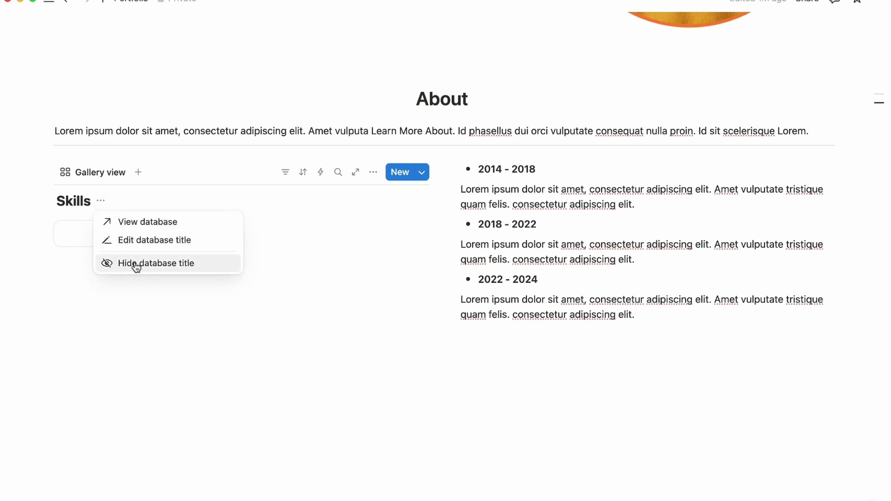
left_click(132, 263)
left_click(374, 173)
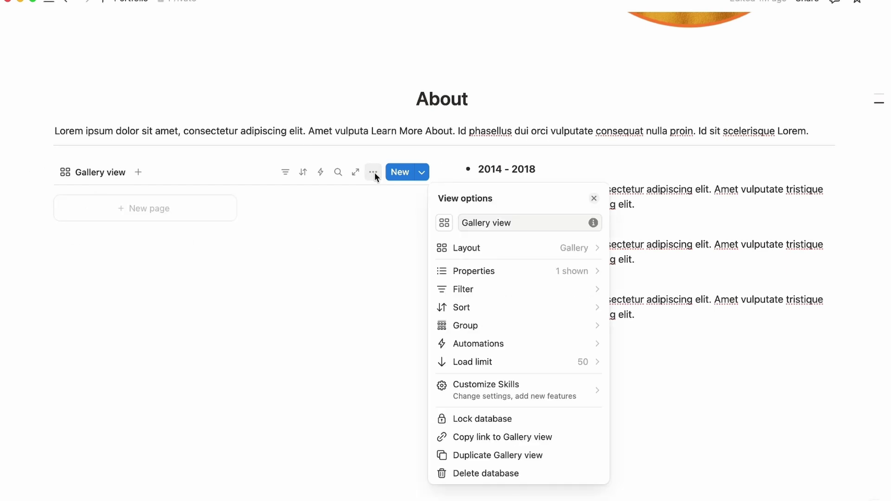
left_click(500, 251)
left_click(536, 326)
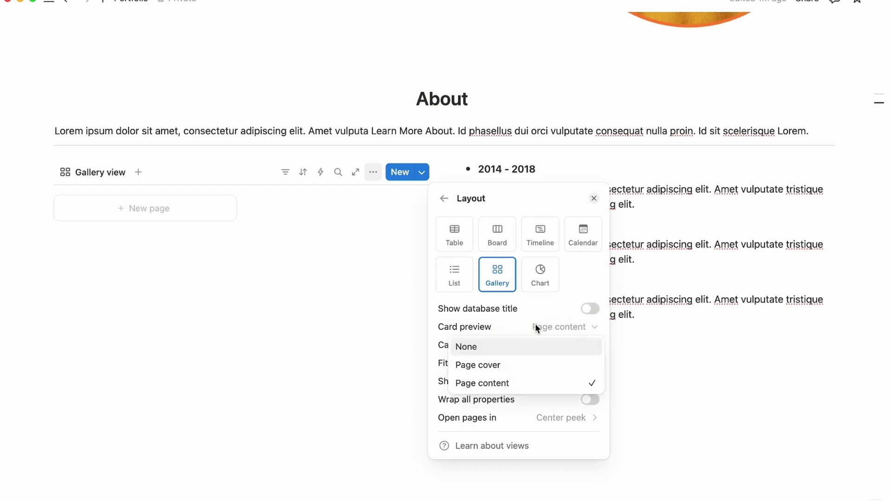
left_click(531, 347)
left_click(536, 345)
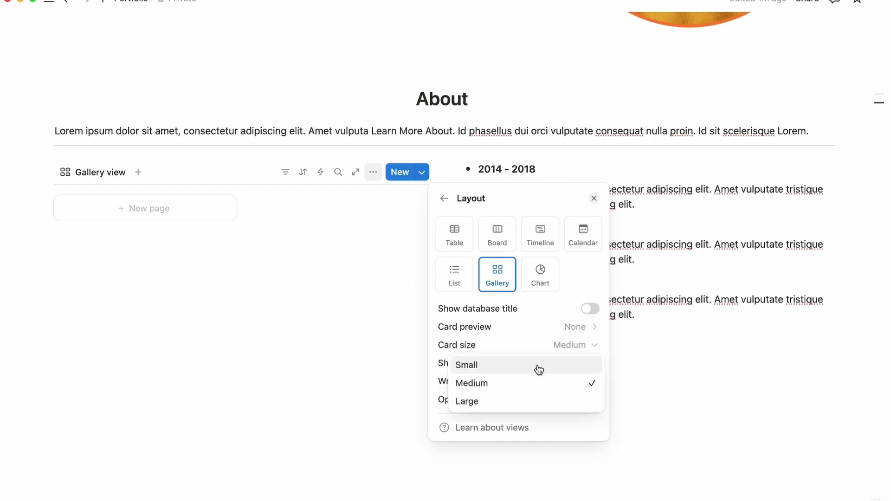
left_click(534, 367)
key("Escape")
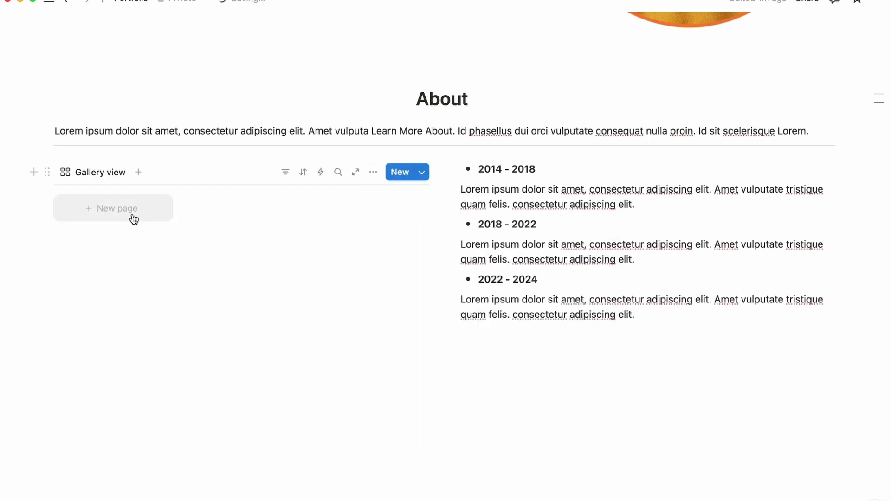
Add a 'Graphic Design' page to the Skills gallery and delete its Created property
left_click(133, 217)
type("Gr")
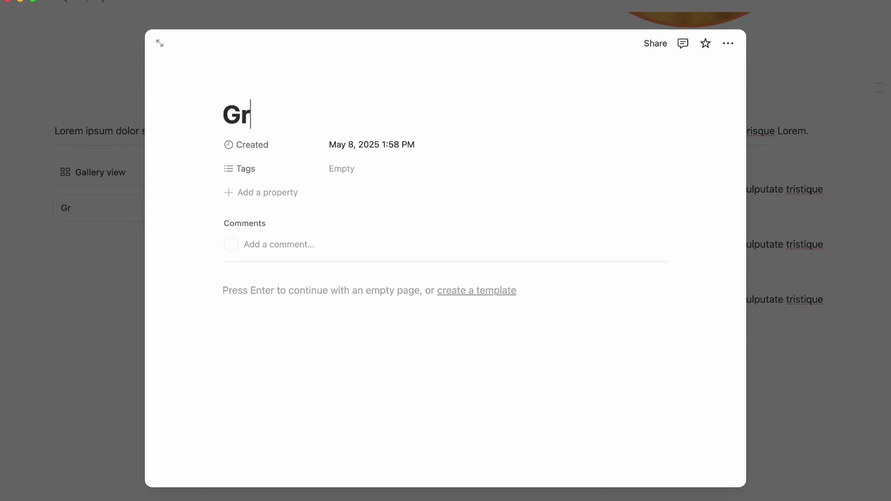
type("aphic Desi")
type("gn")
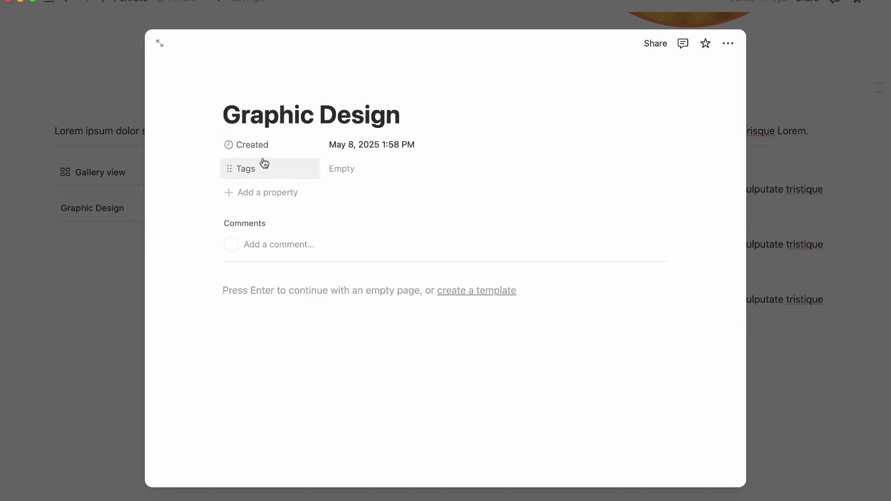
left_click(265, 149)
left_click(294, 246)
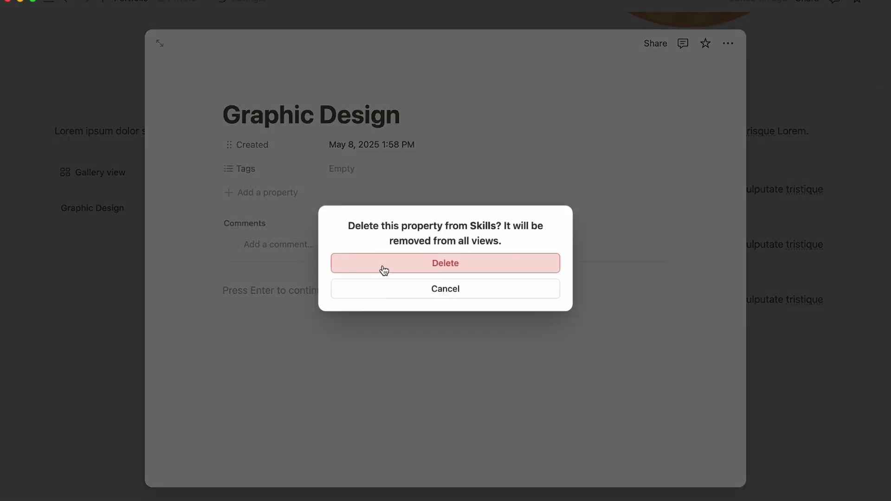
left_click(381, 268)
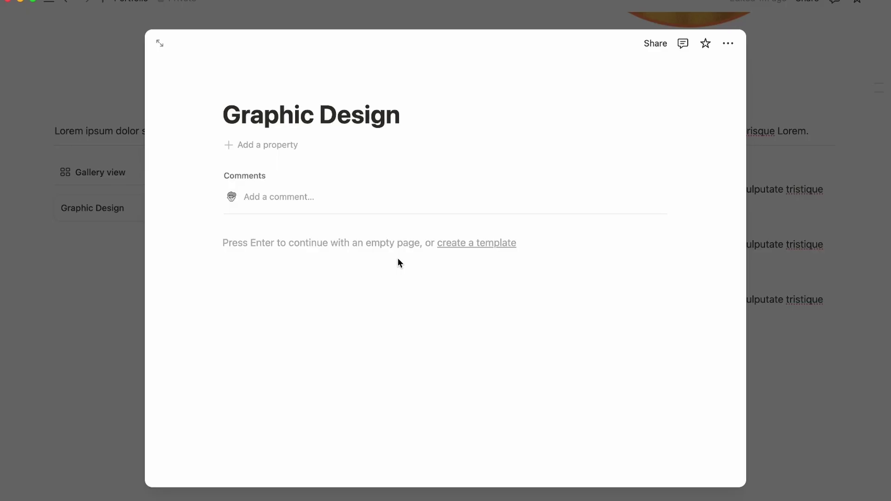
Add a Number property displayed as a Bar, divided by 10, in Default colour
left_click(270, 148)
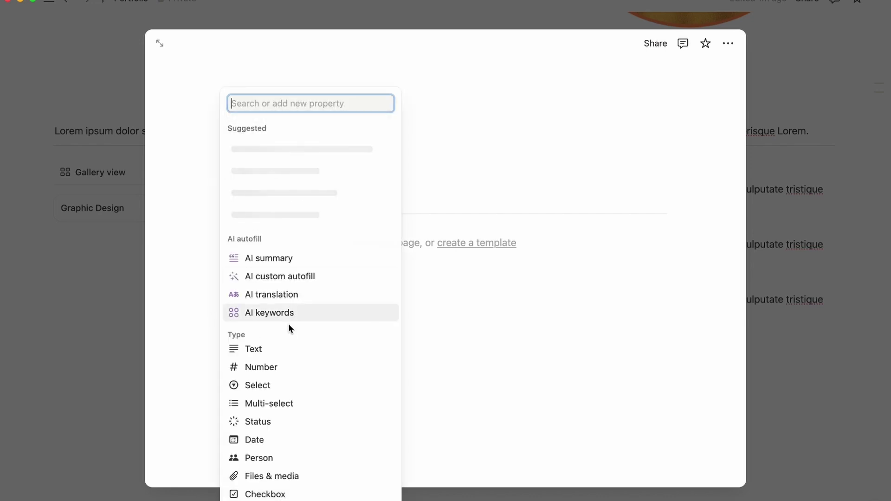
left_click(290, 367)
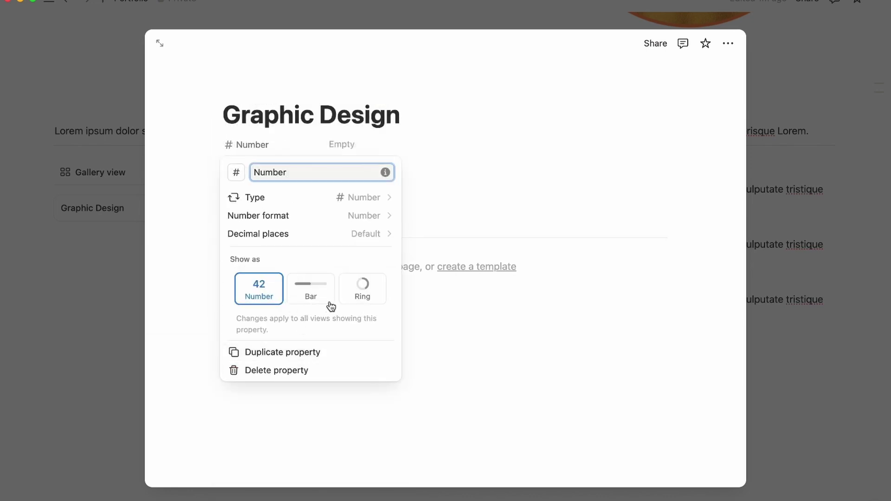
left_click(315, 298)
left_click(359, 351)
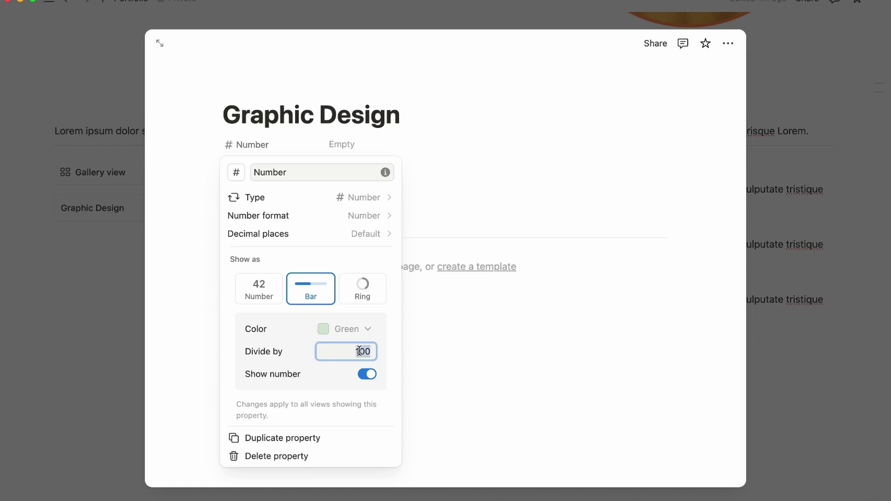
type("1")
left_click(360, 330)
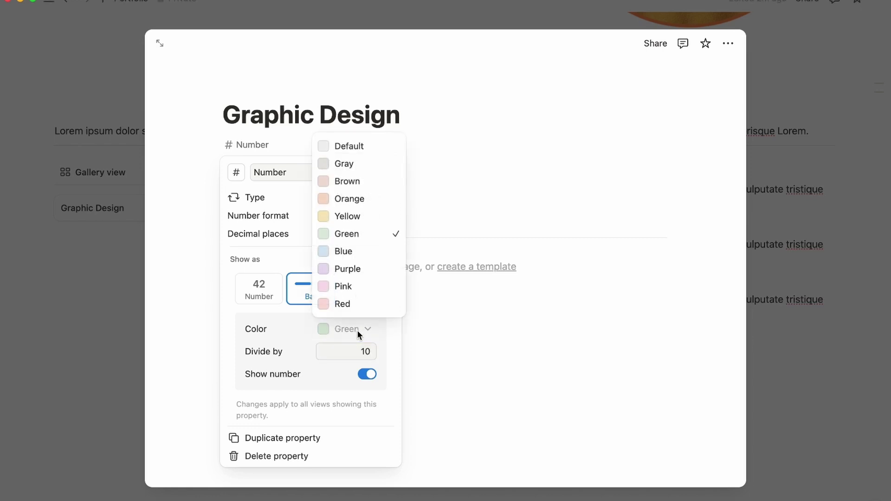
left_click(358, 149)
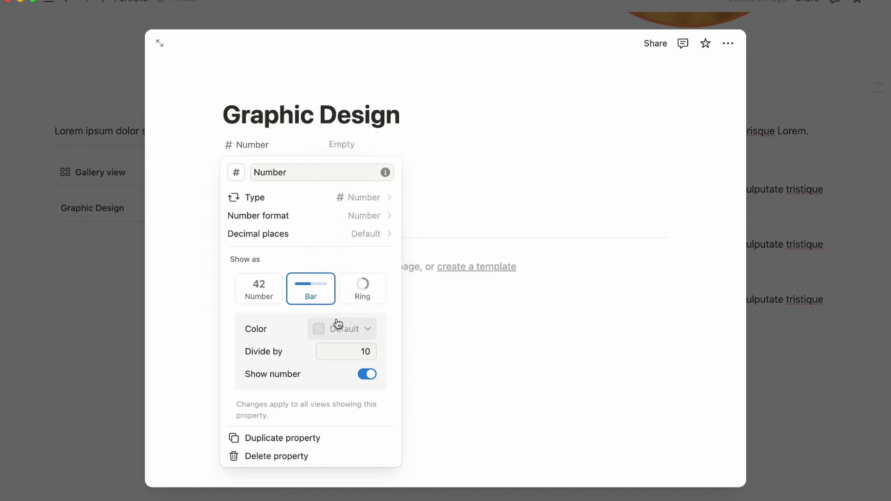
Enter 10 as the number value and rename the property to Expertise
left_click(361, 145)
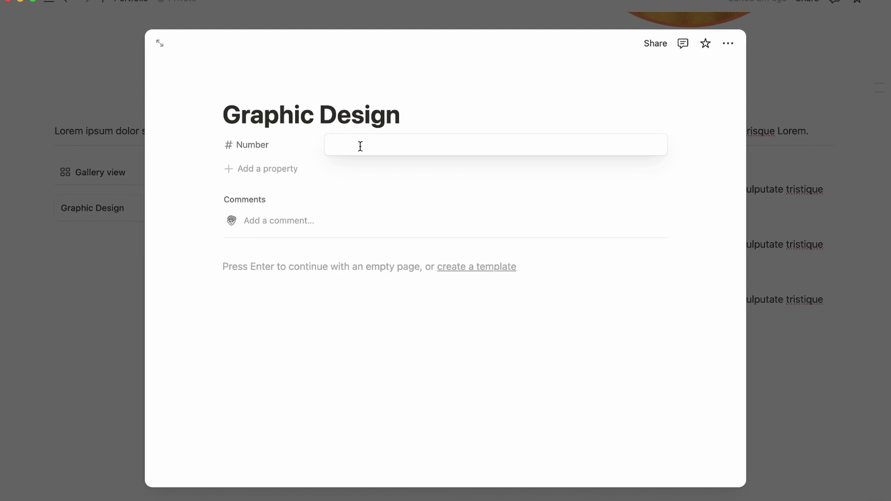
type("10")
key("Return")
mouse_move(364, 151)
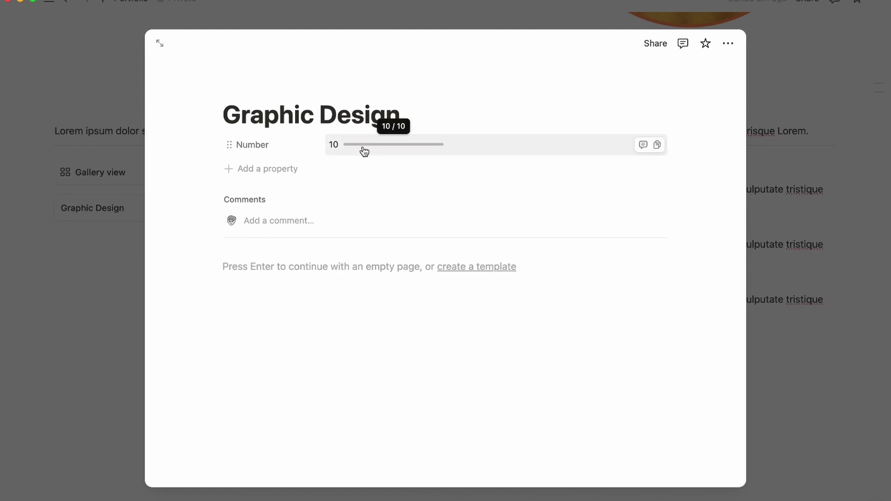
left_click(259, 145)
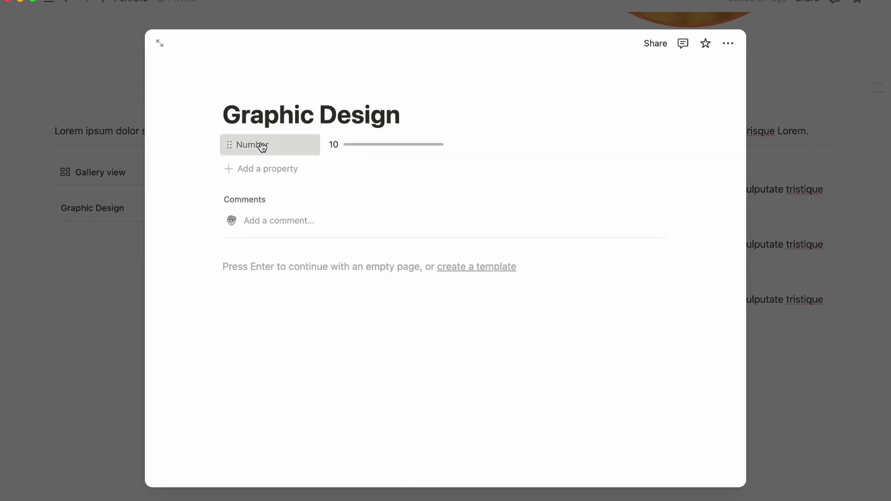
left_click(263, 173)
double_click(262, 167)
type("Expertise")
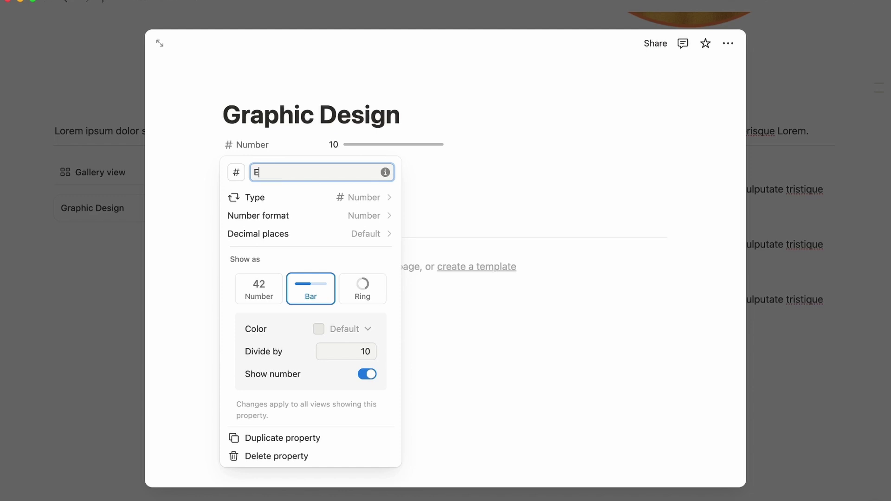
left_click(234, 124)
Give the Graphic Design page a palette icon from the 'design' icon search
left_click(236, 86)
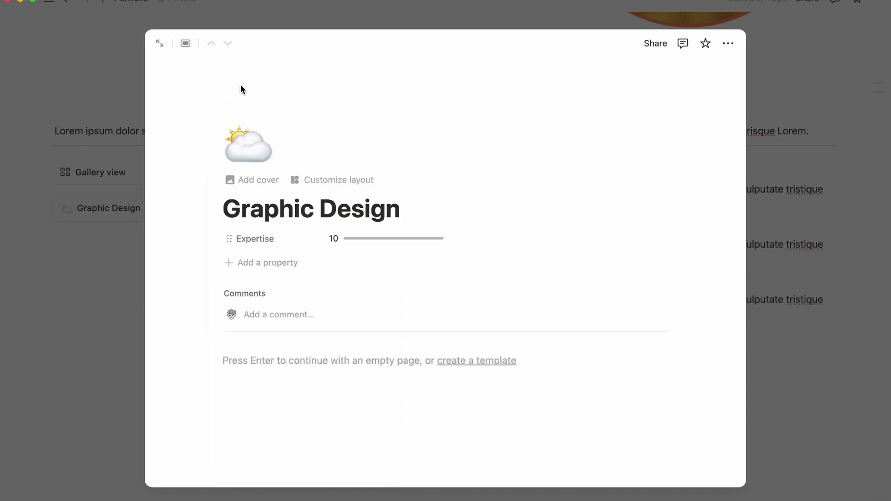
left_click(172, 182)
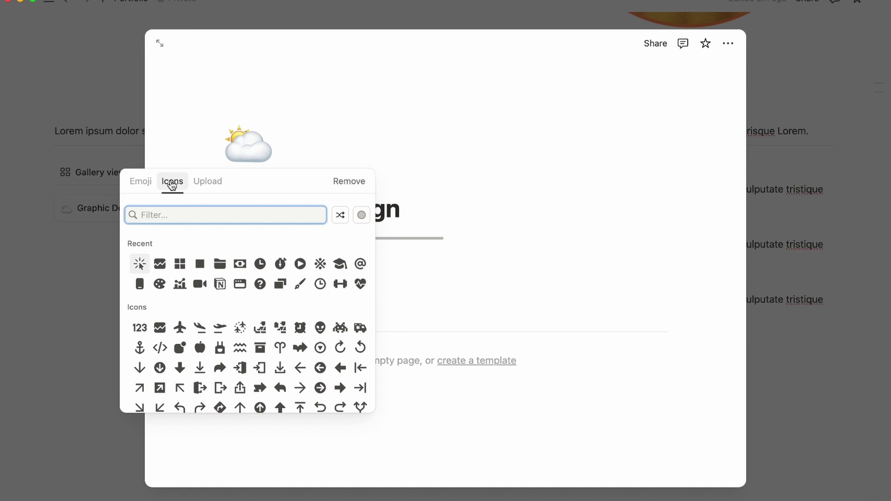
type("design")
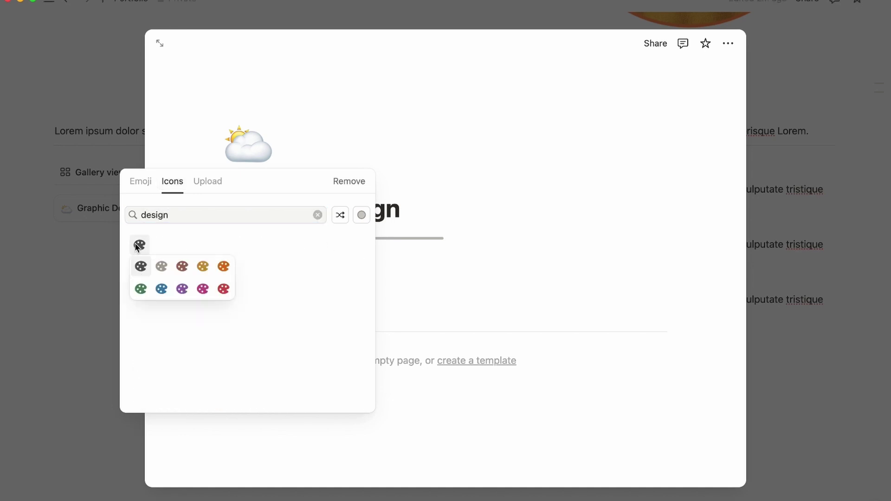
left_click(137, 246)
Return to the Portfolio page and bring up the Skills gallery's card property list
left_click(96, 246)
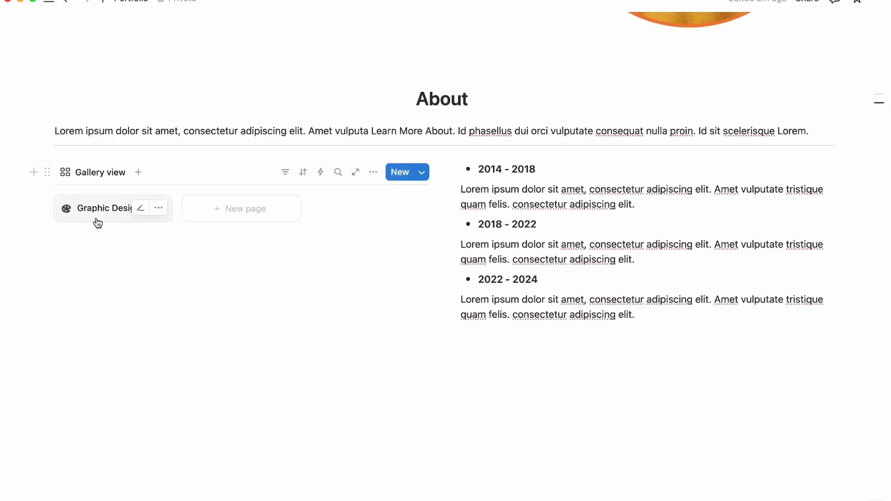
left_click(373, 172)
left_click(491, 273)
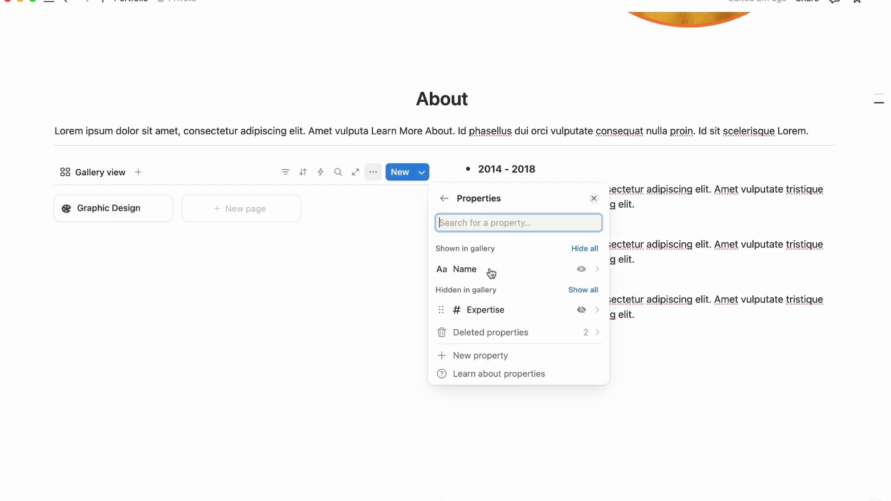
Show the Expertise bar on the skill cards with Show number off, and add another skill page
left_click(581, 310)
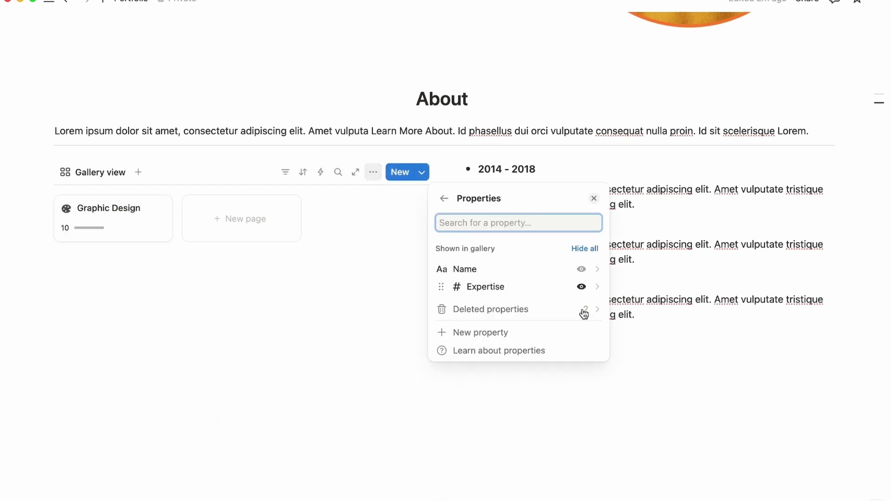
left_click(333, 308)
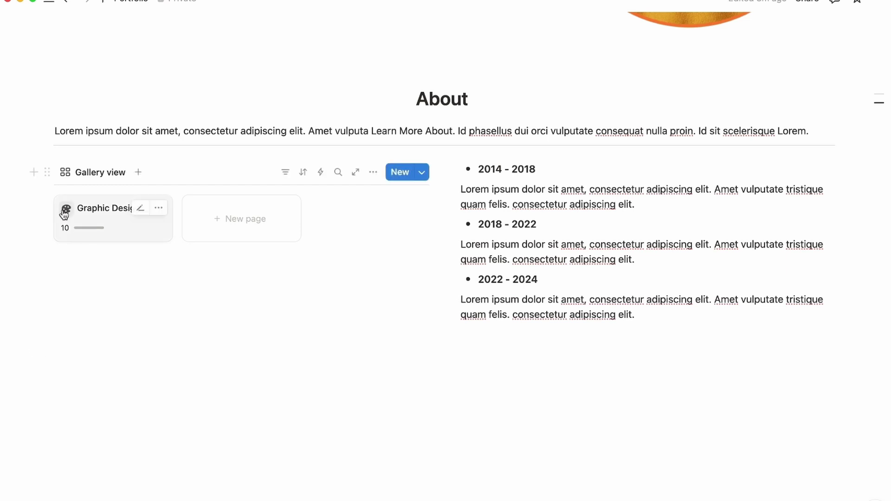
left_click(154, 233)
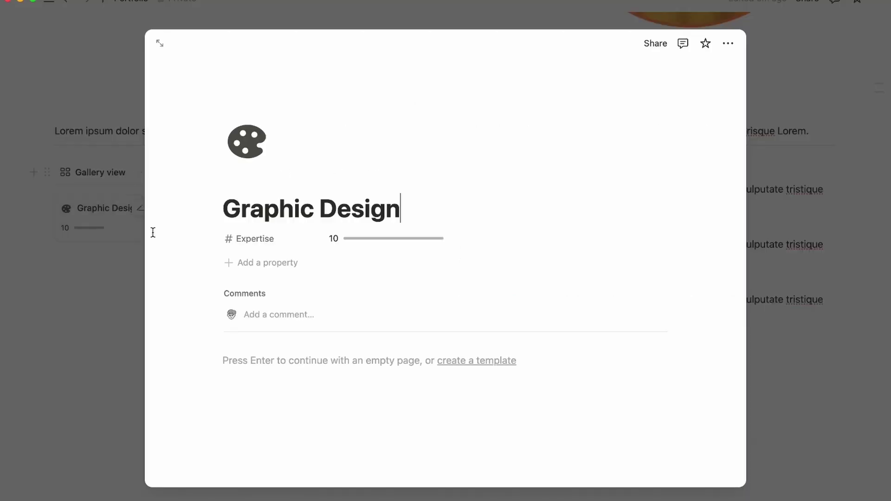
left_click(272, 241)
left_click(281, 279)
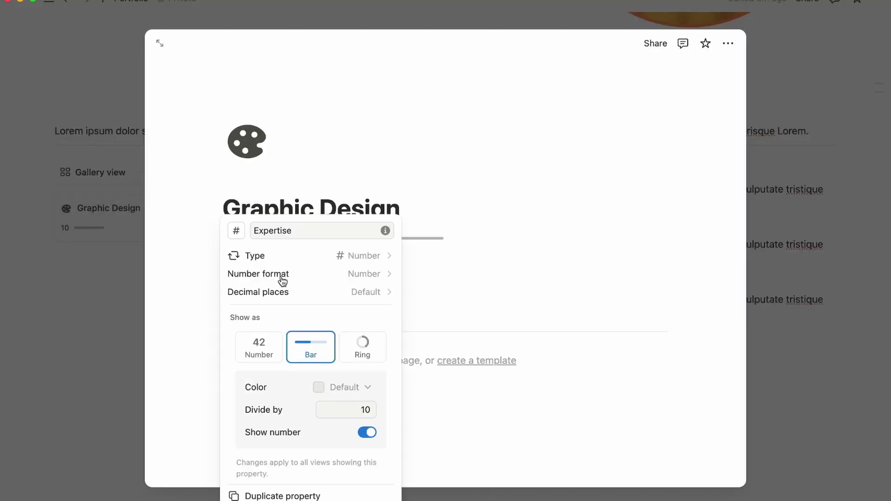
left_click(368, 433)
left_click(149, 364)
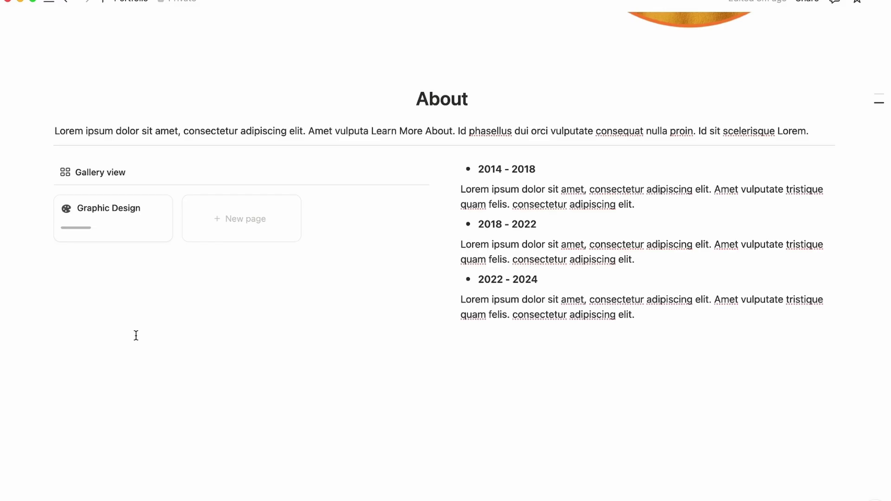
left_click(255, 224)
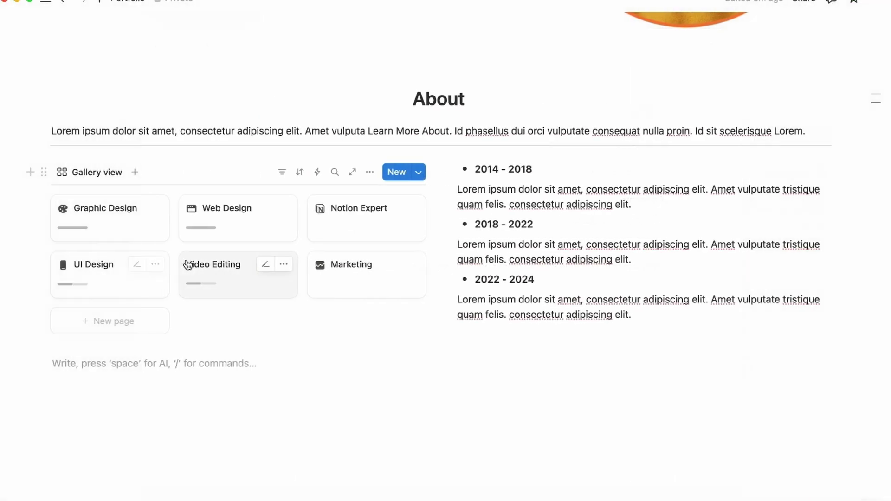
Rename the gallery view to Skills and give it the filled four-square grid icon
left_click(111, 171)
left_click(118, 194)
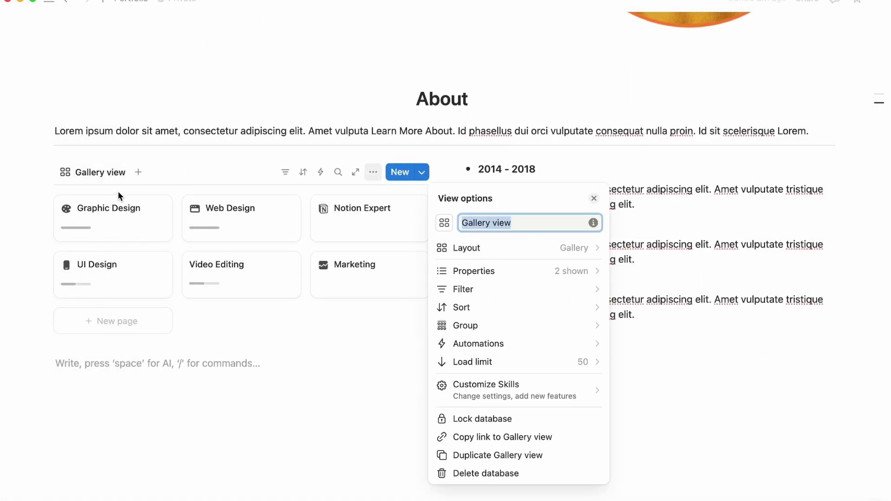
type("Skills")
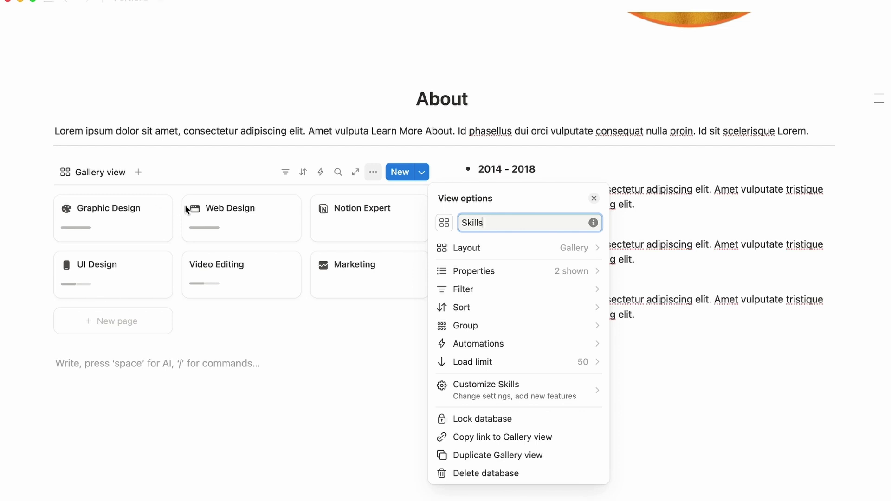
left_click(443, 228)
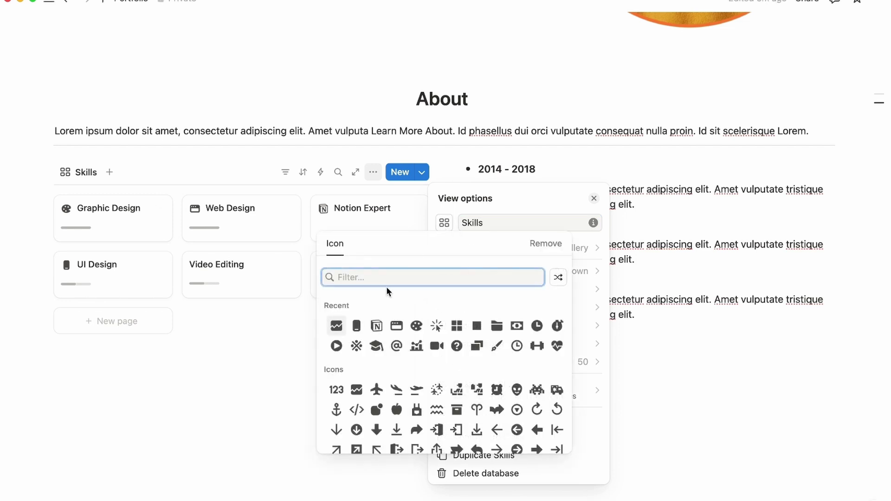
left_click(457, 327)
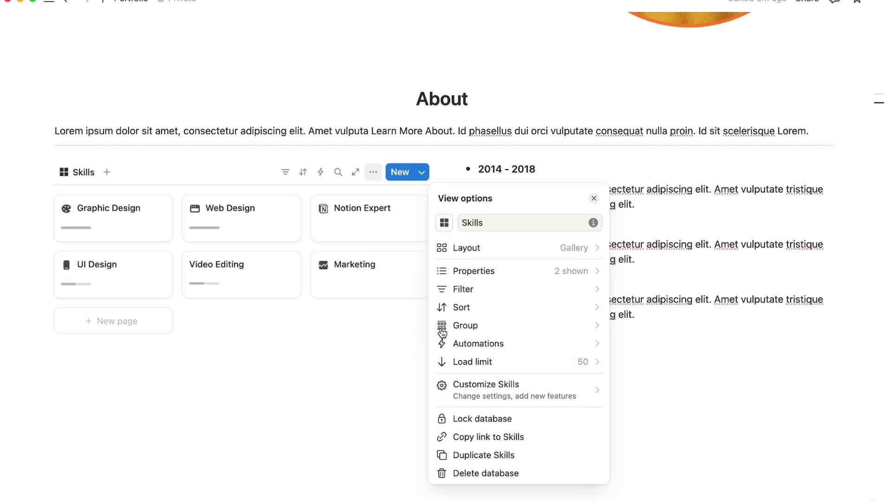
left_click(424, 284)
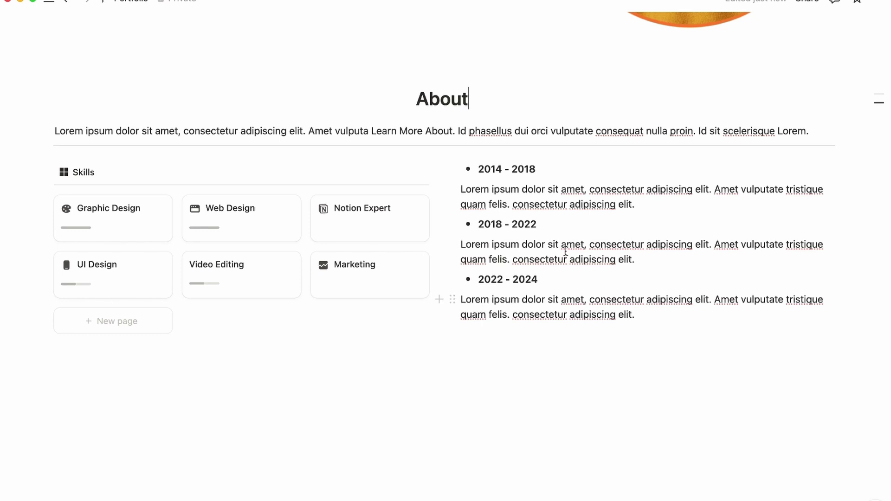
Duplicate the About heading row below the gallery and retitle it 'Service.'
left_click_drag(826, 86, 182, 68)
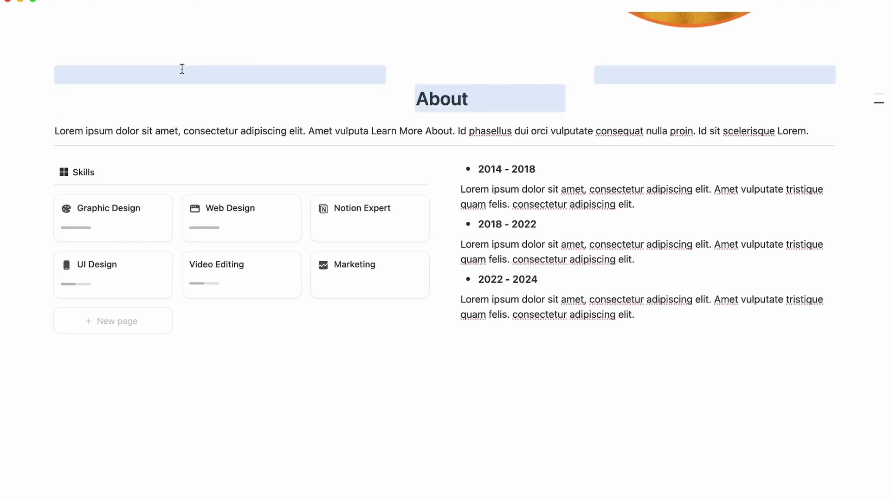
key("super+c")
left_click(360, 436)
key("super+v")
double_click(442, 424)
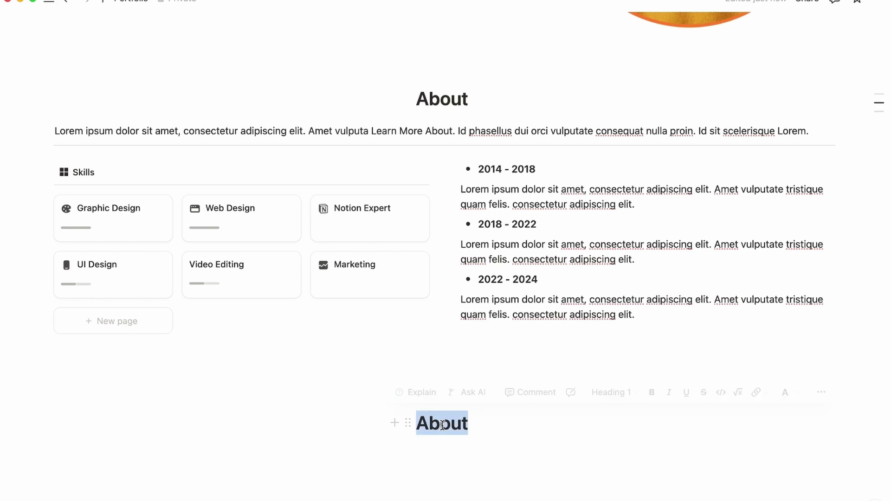
type("Service.")
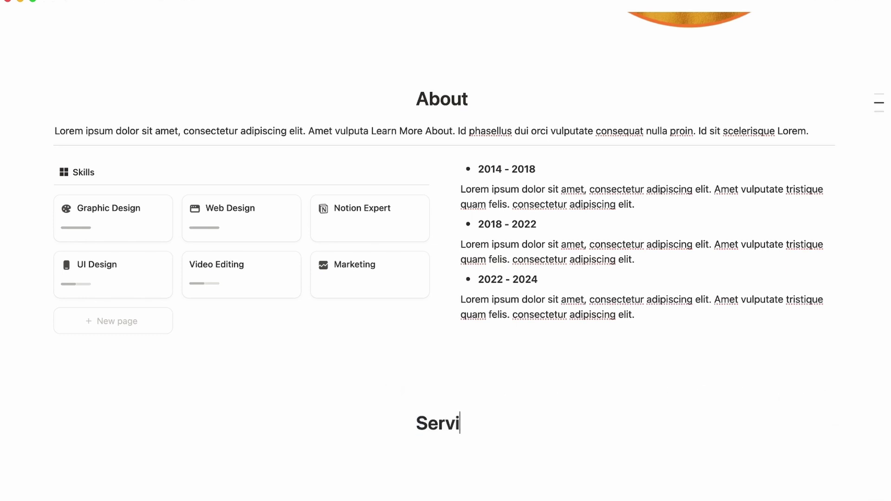
key("Return")
Add a Lorem ipsum paragraph and a divider beneath the Service. heading
key("super+v")
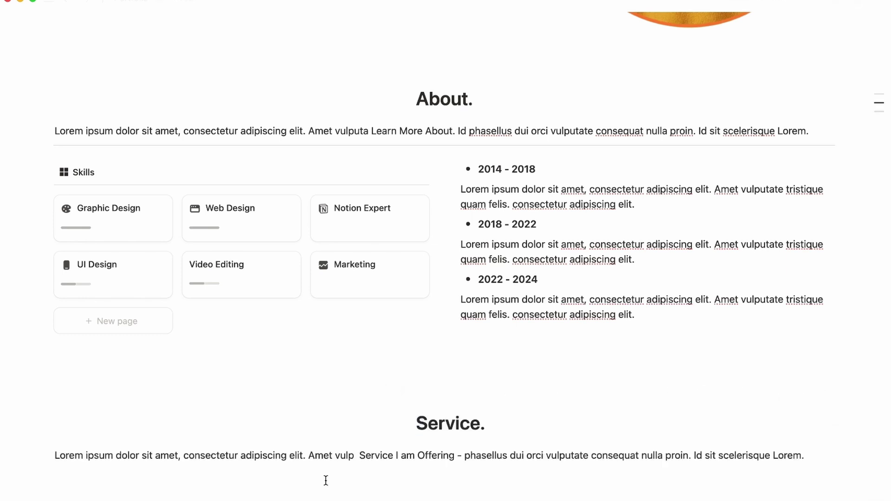
key("Return")
type("/divi")
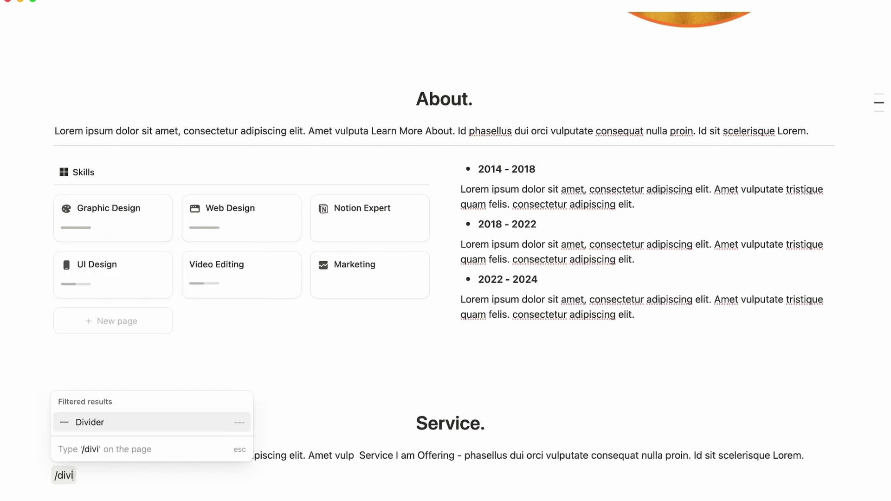
key("Return")
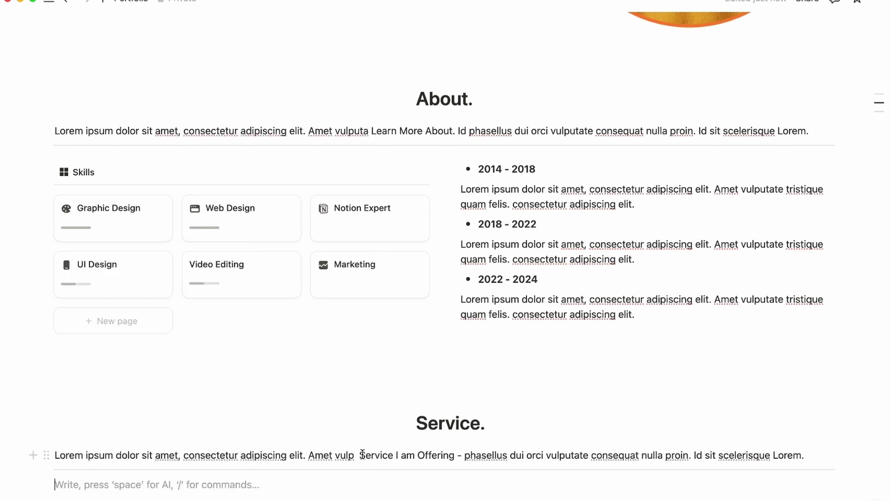
left_click_drag(362, 453, 457, 460)
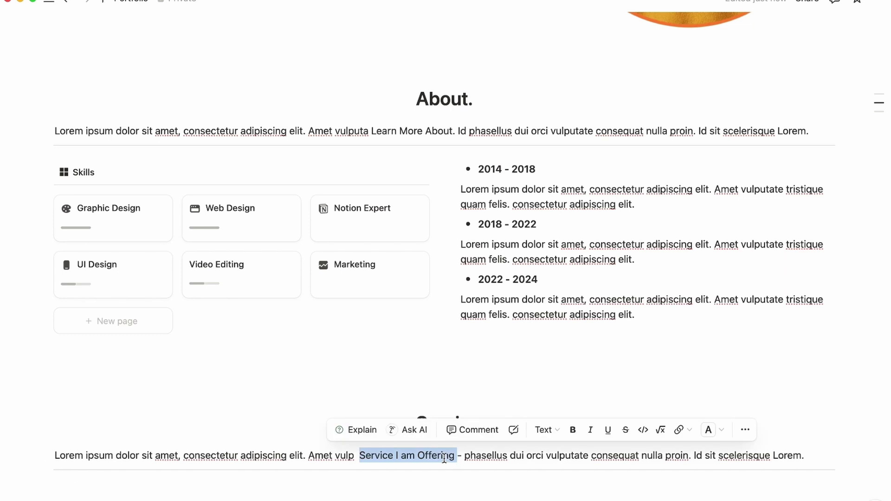
Make 'Service I am Offering' default-colour inline code and re-centre the Service. and About. headings
left_click(643, 430)
left_click(508, 455)
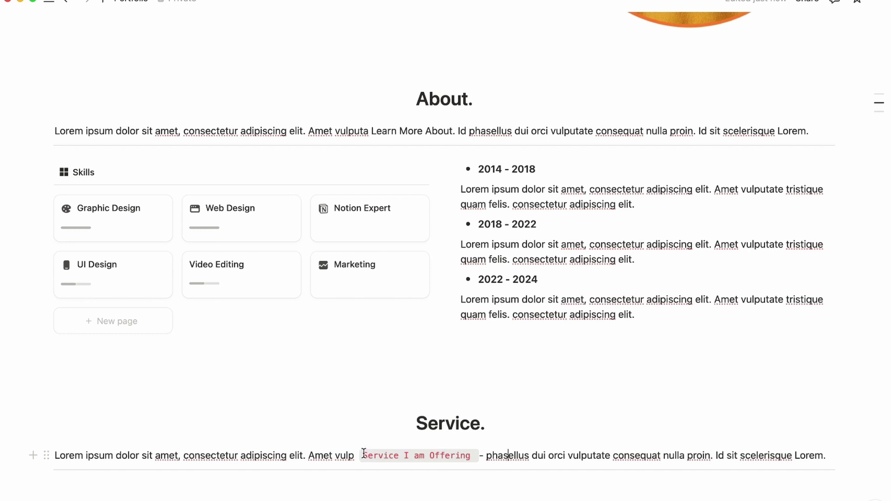
left_click_drag(363, 453, 472, 459)
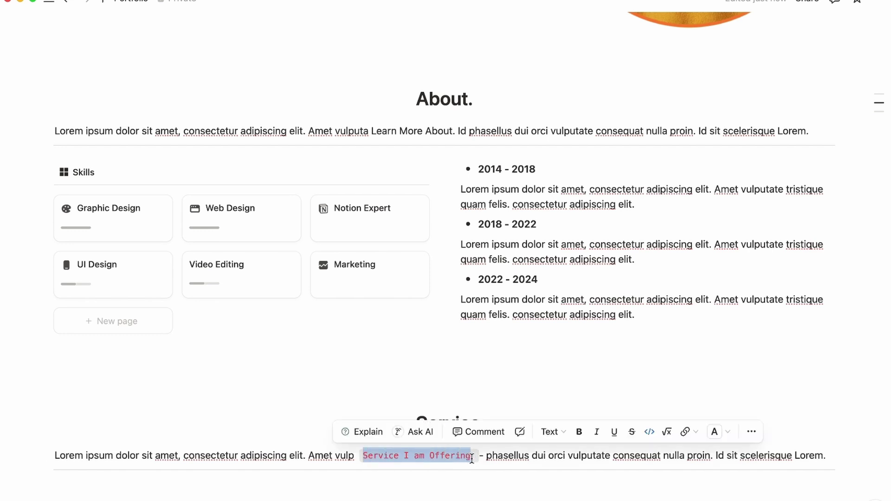
left_click(717, 432)
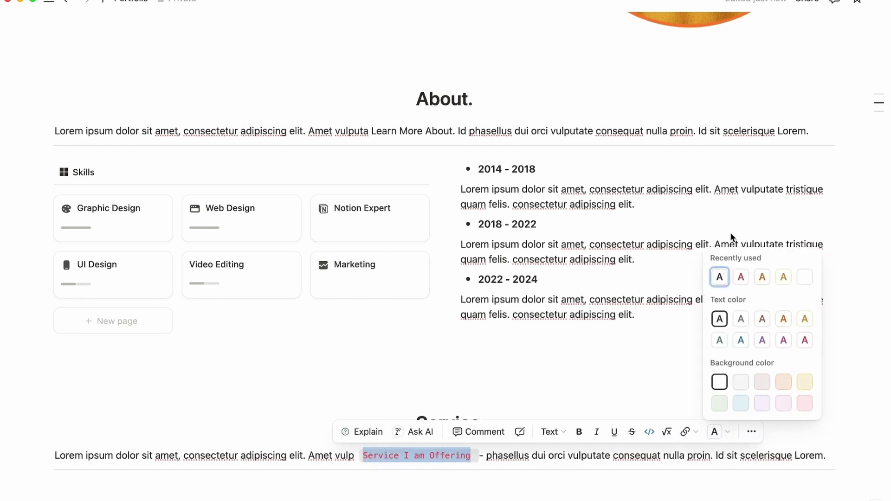
left_click(467, 483)
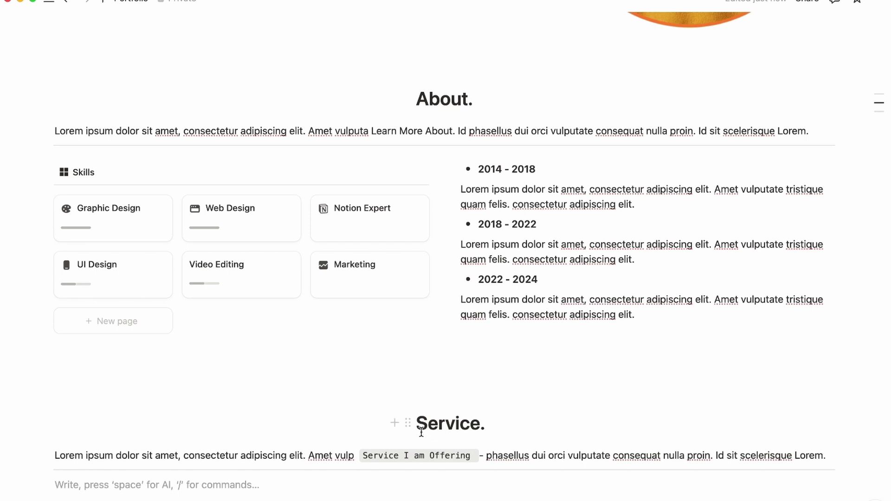
left_click_drag(414, 386, 370, 388)
left_click_drag(399, 74, 366, 74)
Format 'Learn More About.' as inline code in the default text colour
left_click_drag(371, 131, 452, 131)
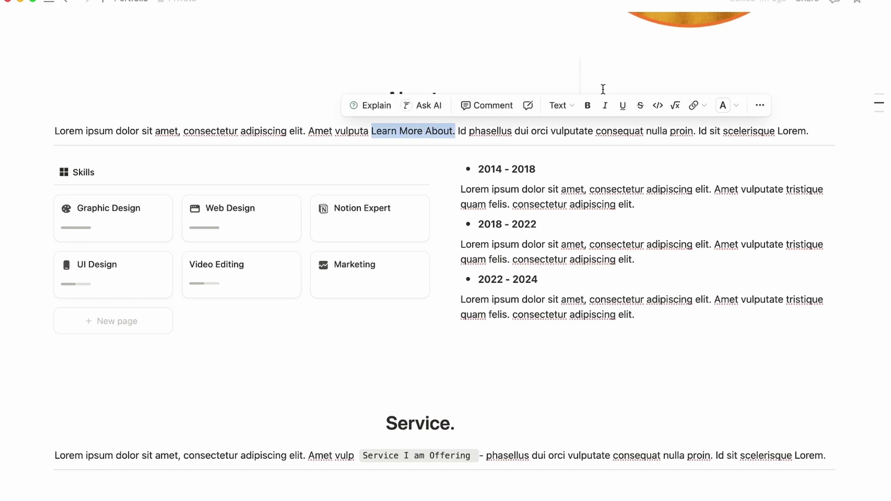
left_click(658, 107)
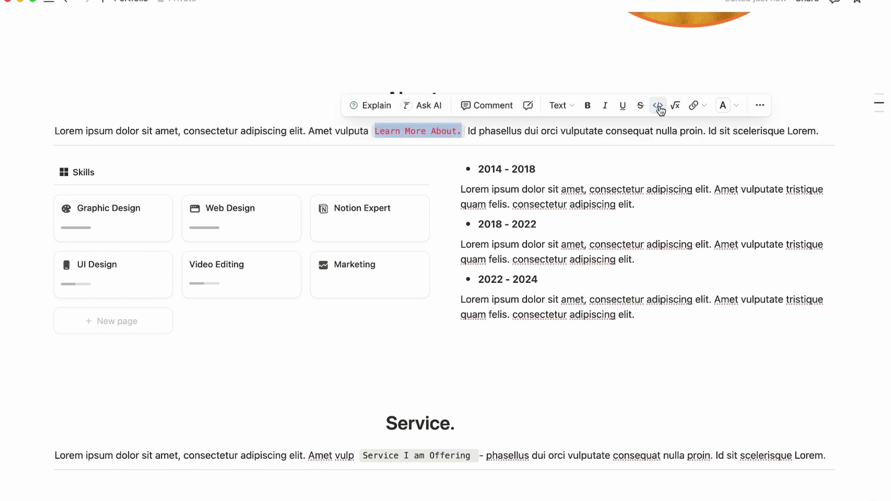
left_click(730, 106)
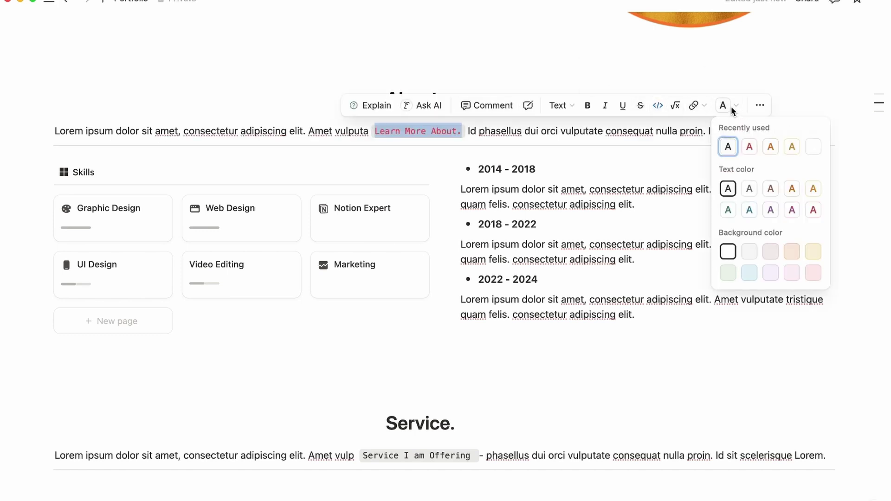
left_click(729, 188)
scroll(461, 472, "down", 1)
left_click(201, 464)
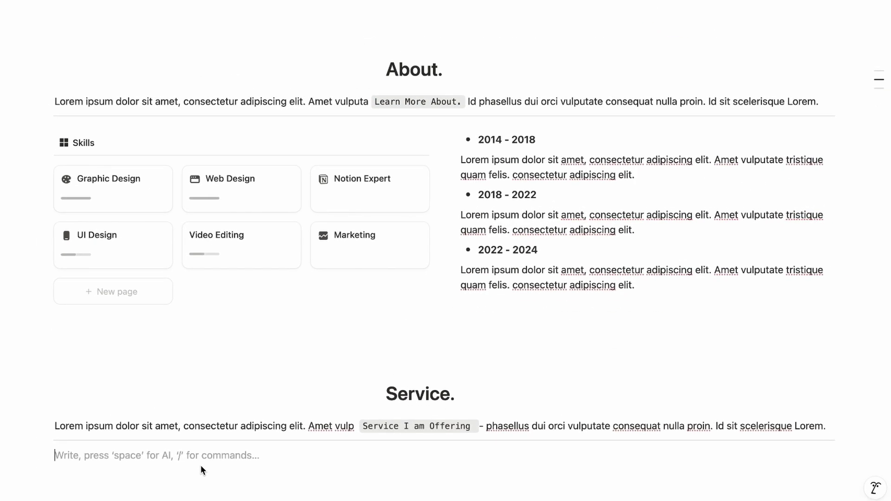
Insert a gray-background callout and split it into 3 columns
type("/cal")
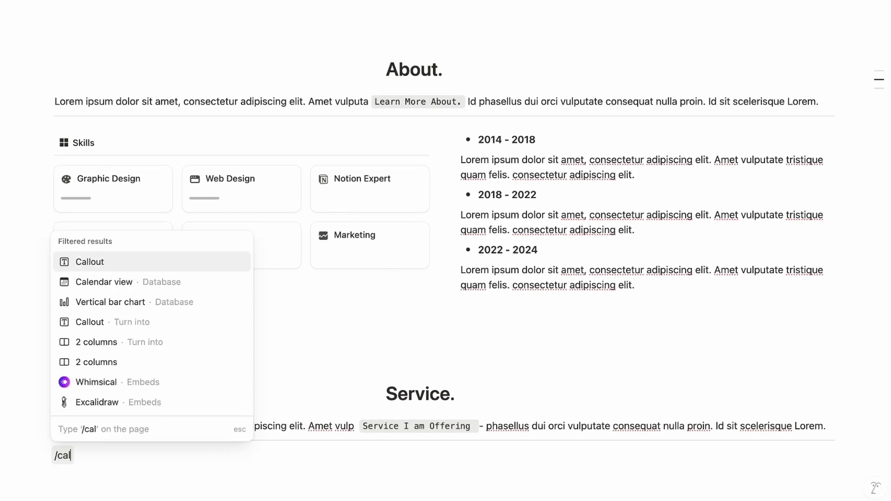
key("Return")
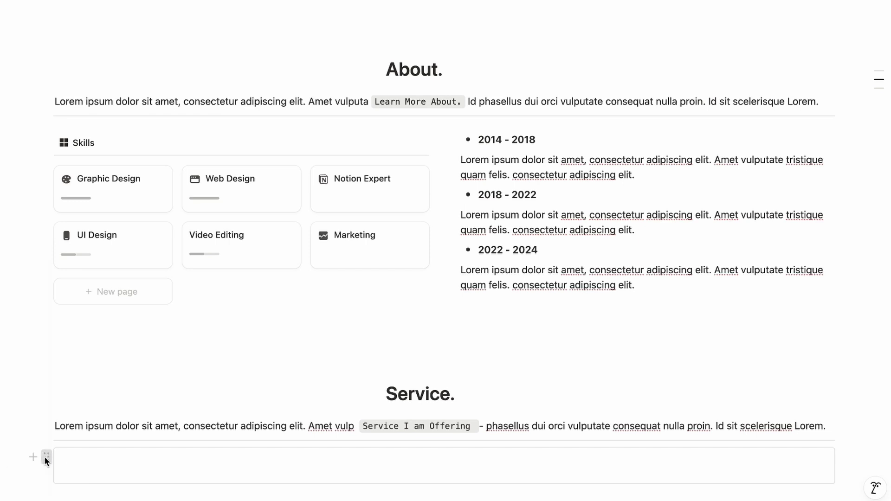
left_click(45, 457)
mouse_move(103, 458)
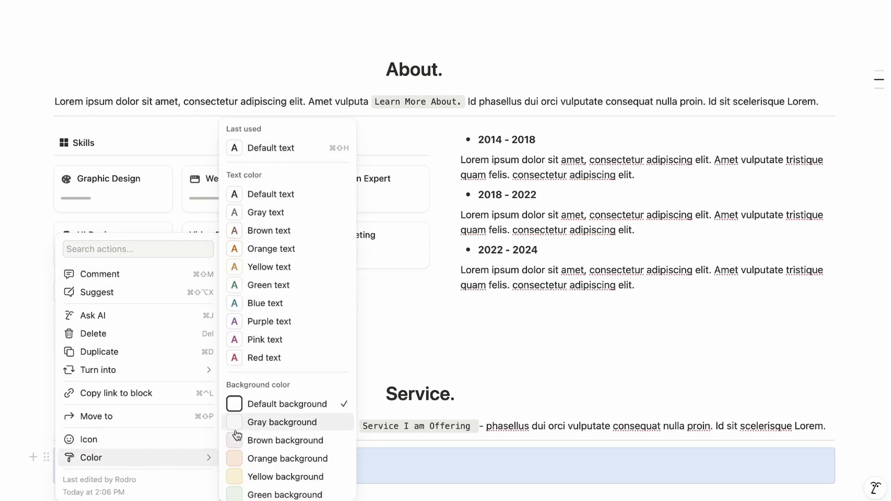
left_click(256, 428)
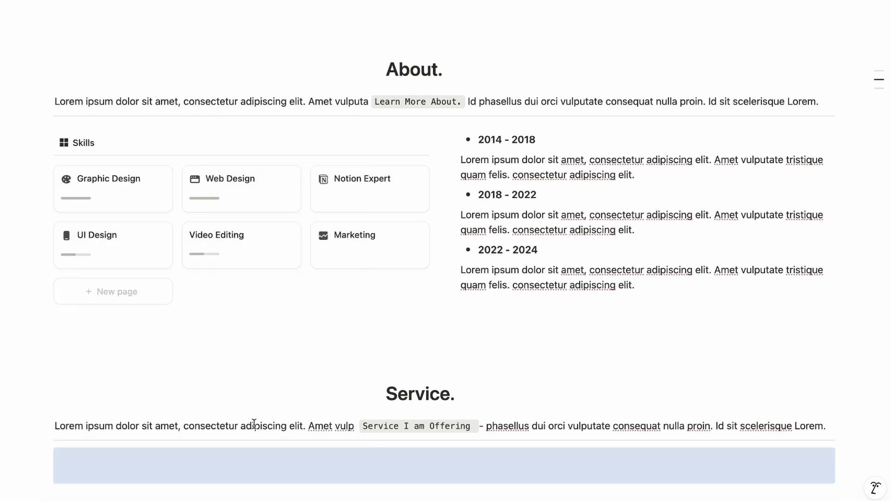
left_click(253, 463)
type("/")
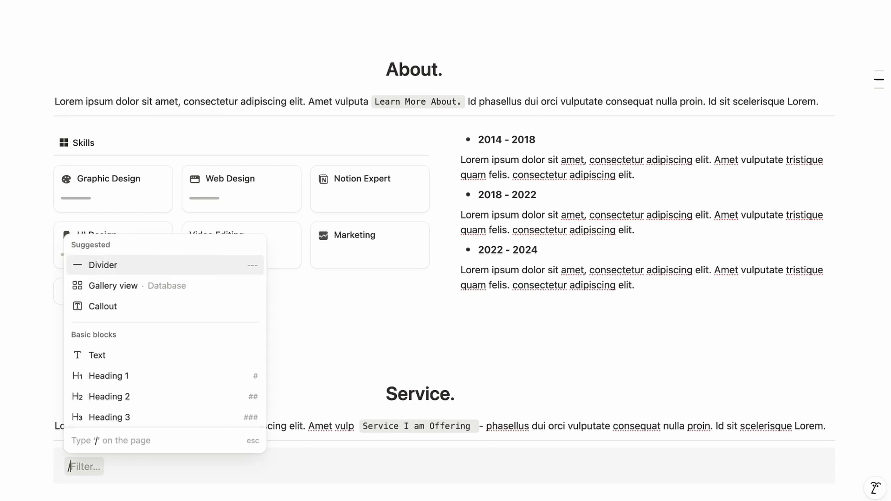
type("3")
key("Down")
key("Down")
key("Down")
key("Down")
key("Down")
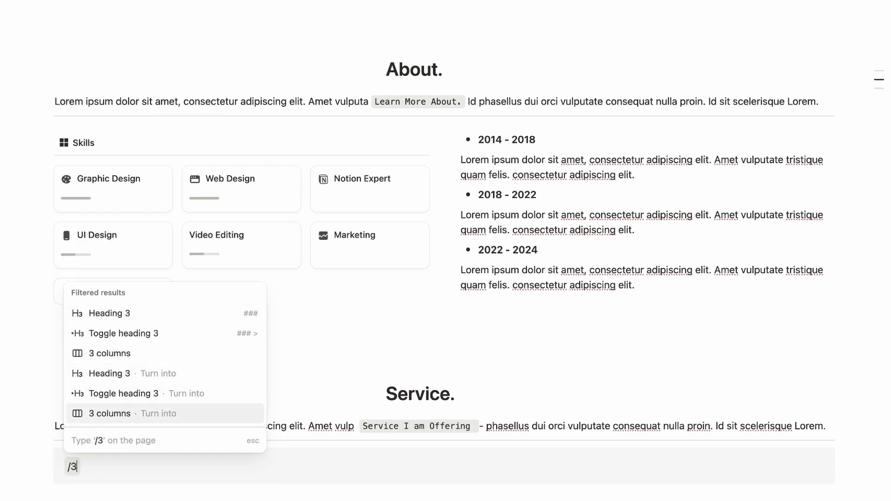
key("Return")
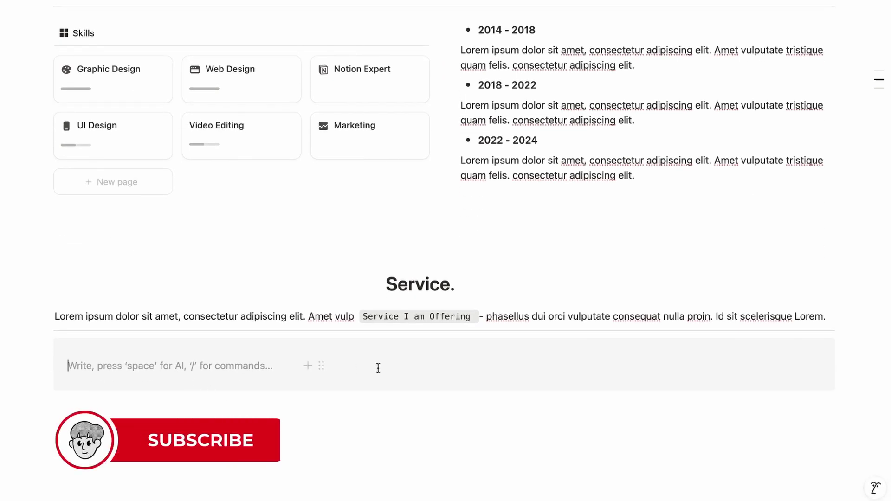
Add a default-background callout and move it into the gray callout's first column
left_click(388, 370)
left_click(654, 366)
key("Down")
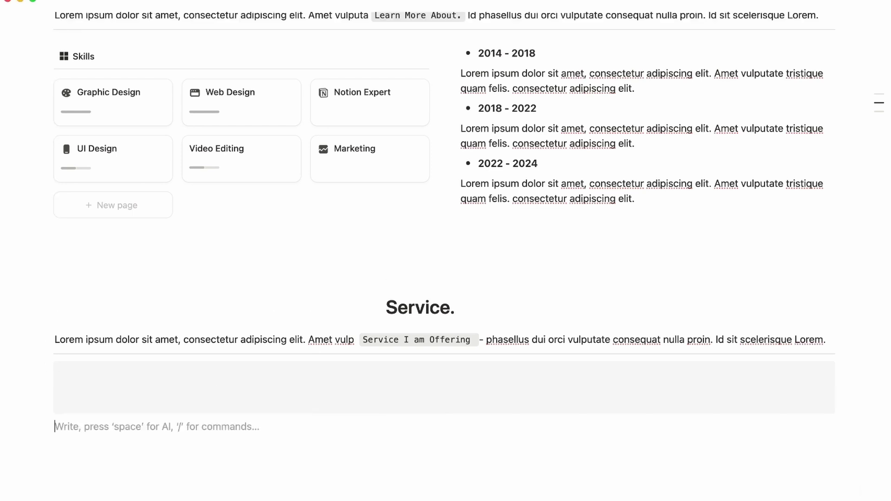
type("/cal")
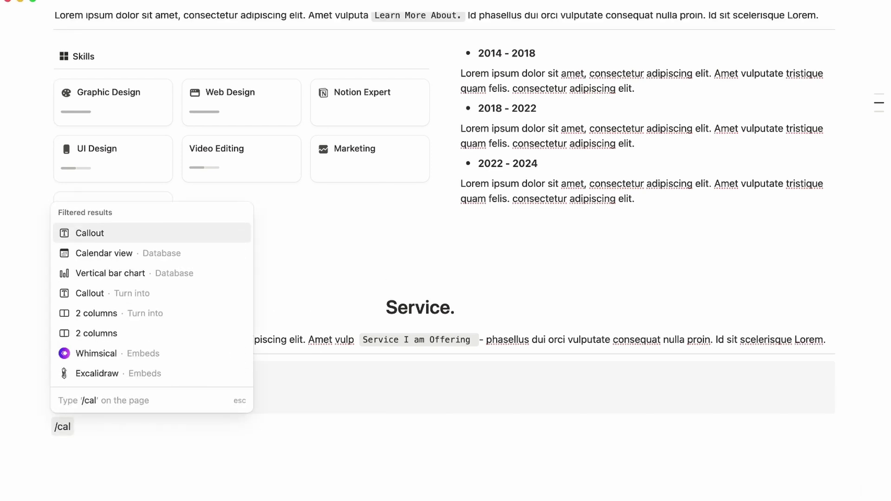
key("Return")
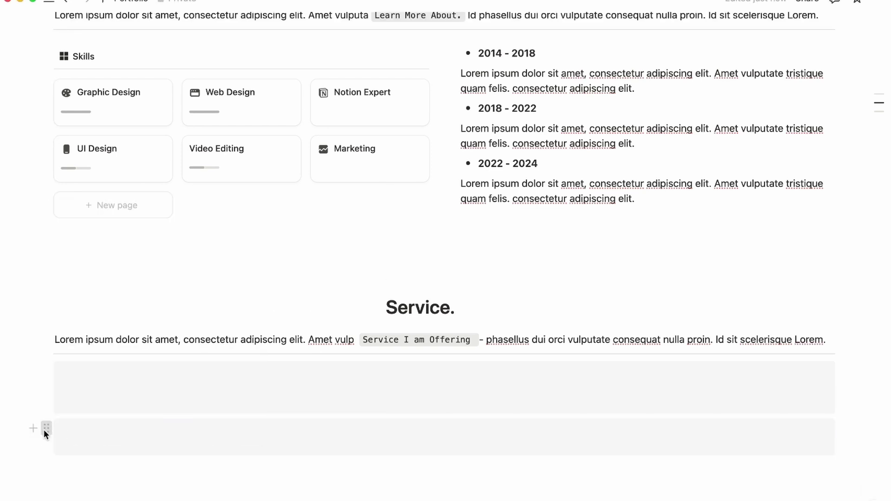
left_click(43, 430)
mouse_move(117, 486)
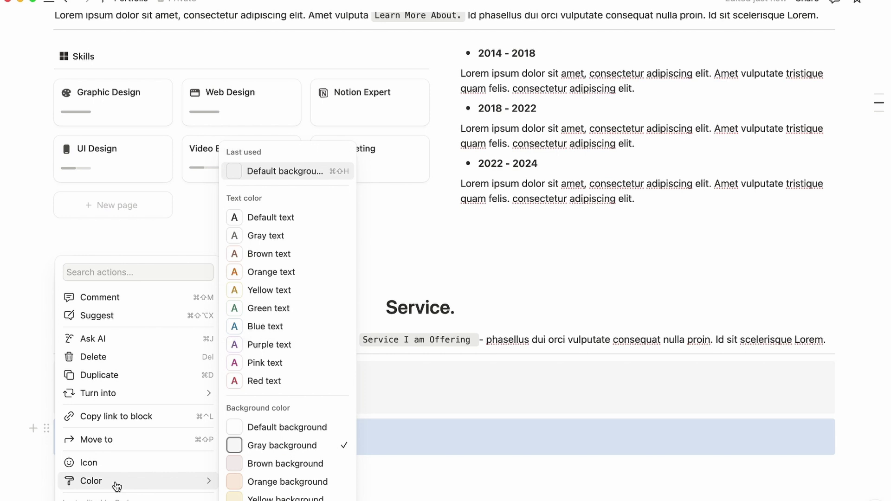
left_click(285, 427)
left_click(313, 464)
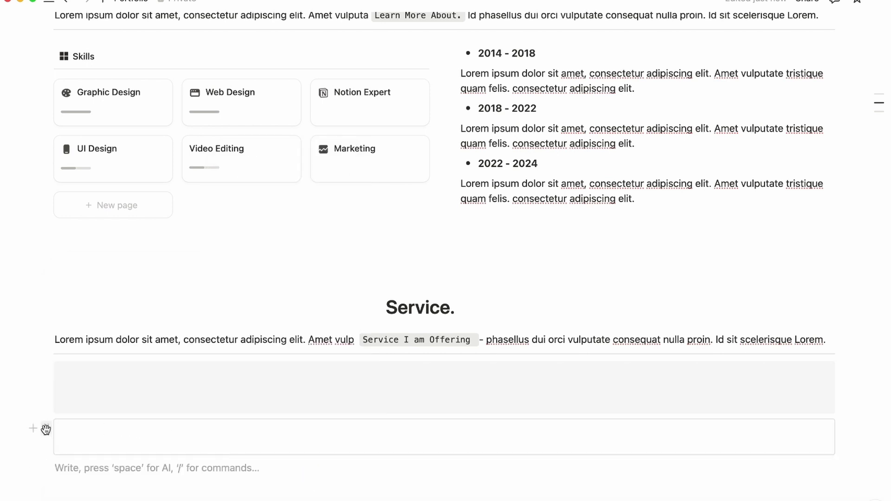
left_click_drag(45, 428, 98, 389)
Copy the white callout into the second and third columns
left_click(62, 390)
key("Escape")
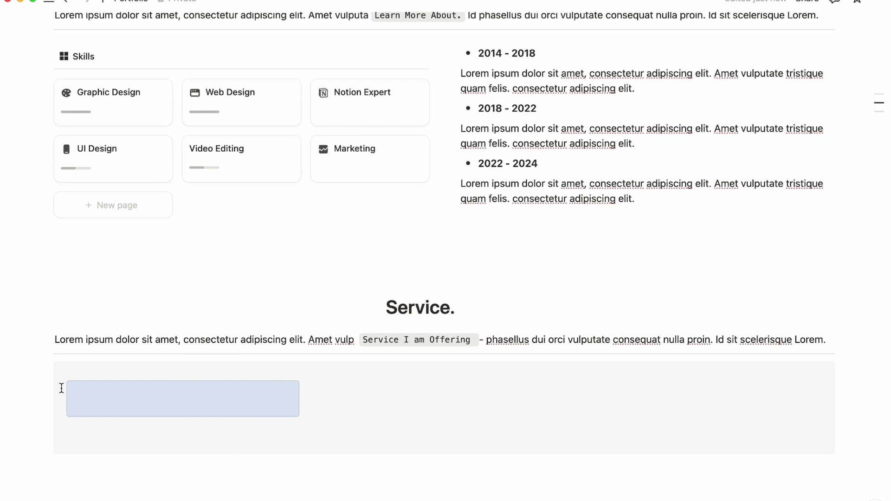
left_click(420, 387)
key("ctrl+v")
left_click(645, 391)
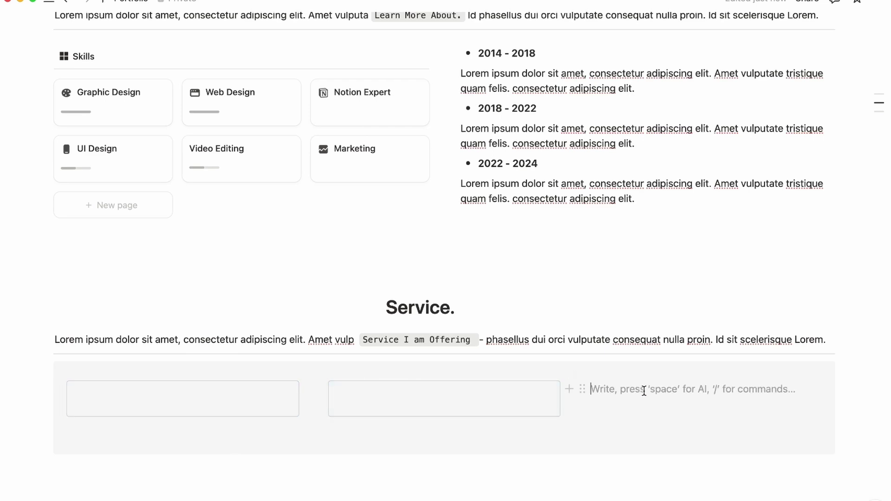
key("ctrl+v")
Upload vector.png as an image in the first box and shrink it to icon size
left_click(116, 399)
type("/ima")
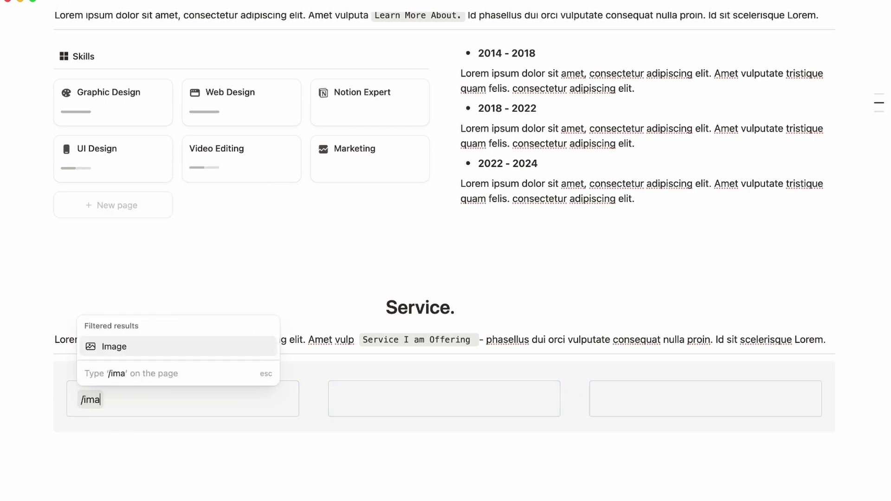
key("Return")
left_click(116, 455)
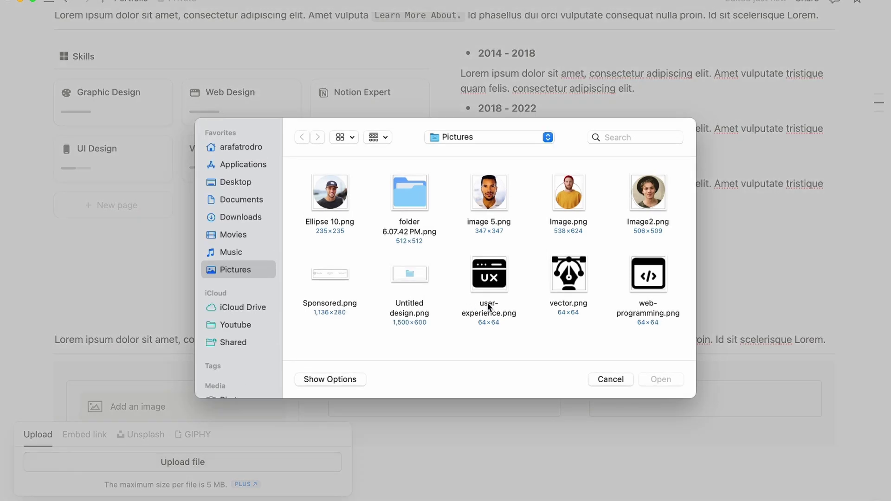
double_click(567, 276)
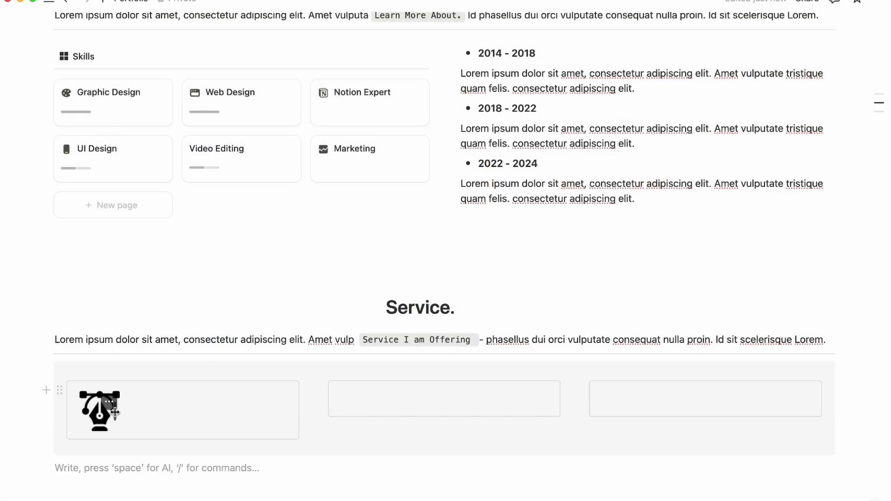
left_click_drag(115, 412, 103, 404)
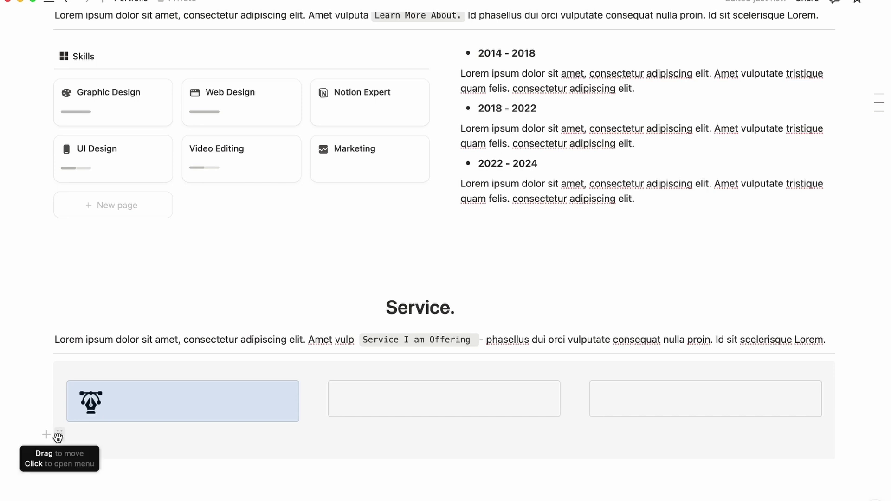
left_click(138, 424)
Add a bold 'Graphic Design' title and a Lorem ipsum paragraph under the icon
left_click(139, 423)
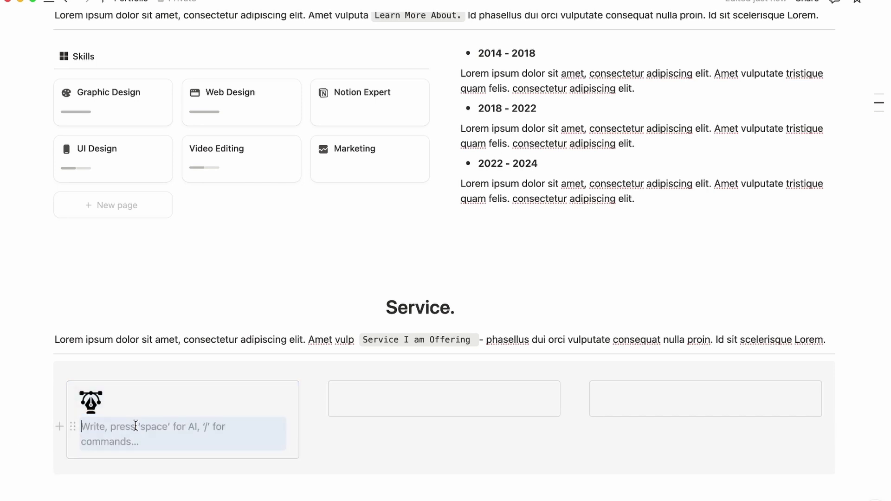
type("Graphic Design")
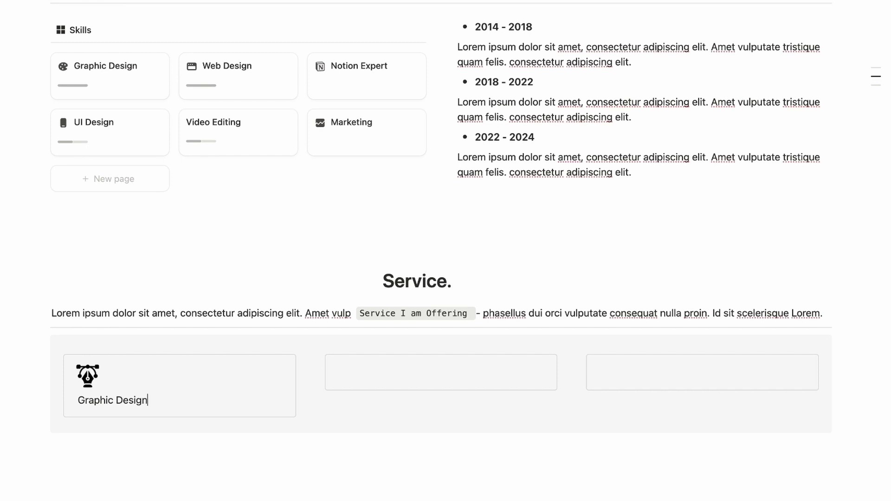
key("super+a")
key("super+b")
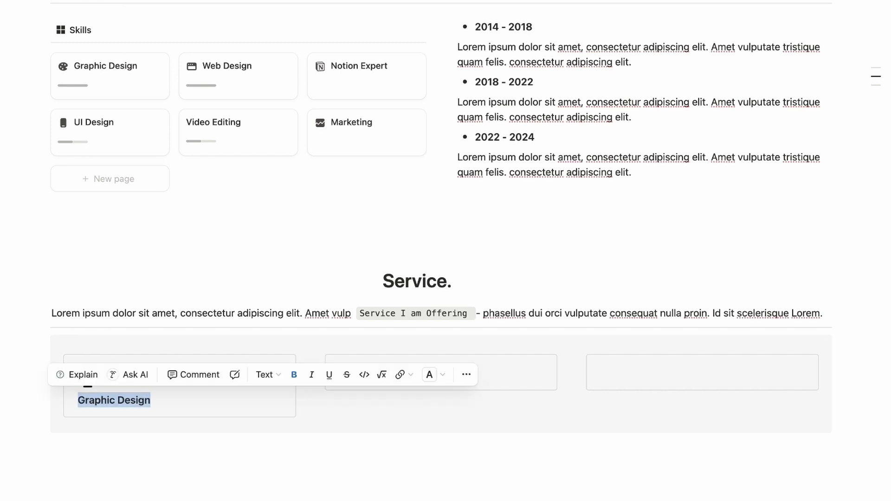
key("Right")
key("Return")
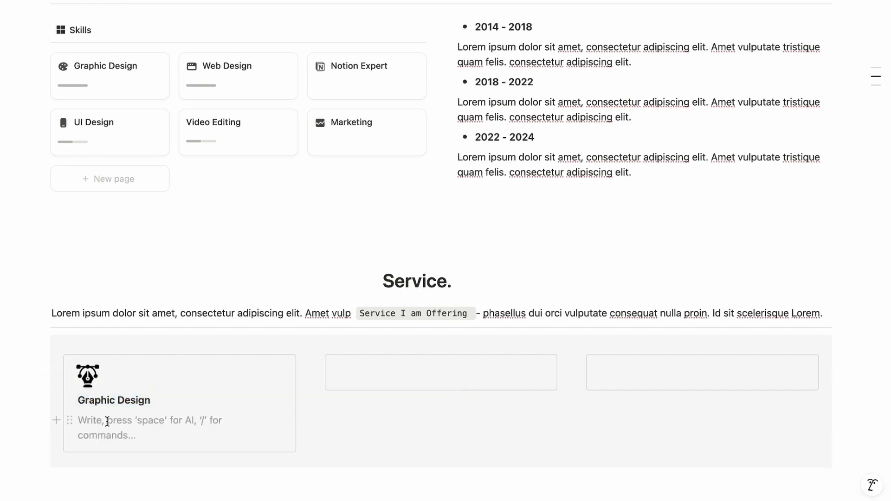
type("Lorem ipsum dolor sit amet, consectetur adipiscing elit. Amet vulputate tristique quam felis.consectetur adipiscing elit.")
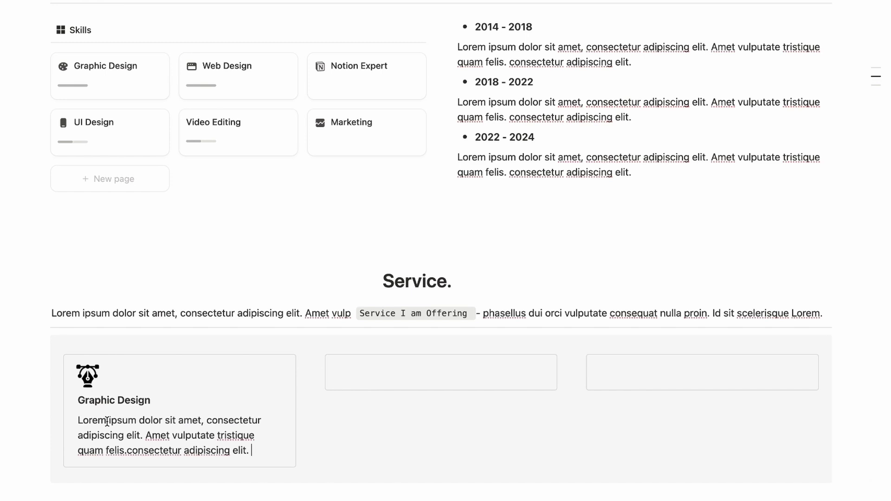
key("Return")
Add a 'Bullet List' label formatted as default-colour inline code
type("Bullet List")
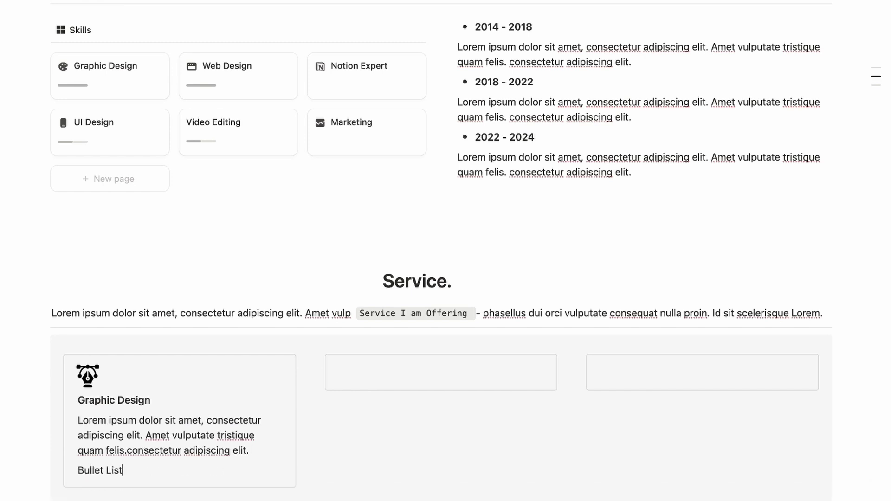
left_click_drag(78, 470, 235, 465)
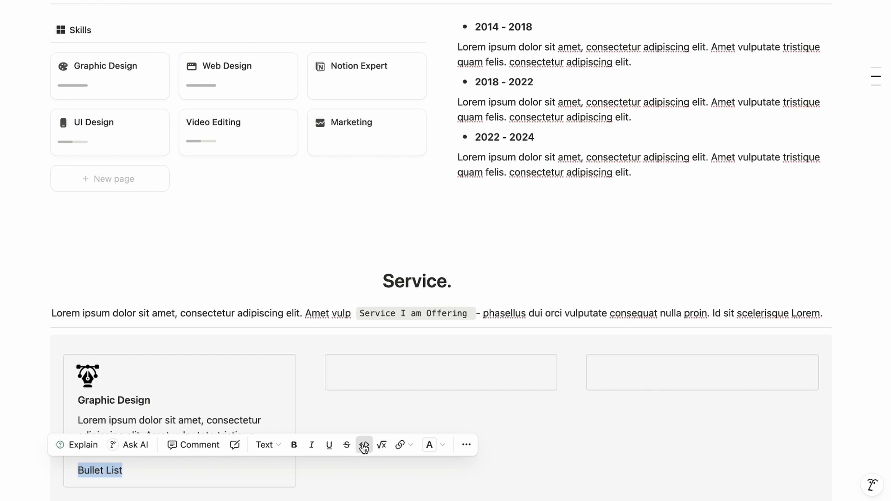
left_click(364, 447)
left_click(444, 444)
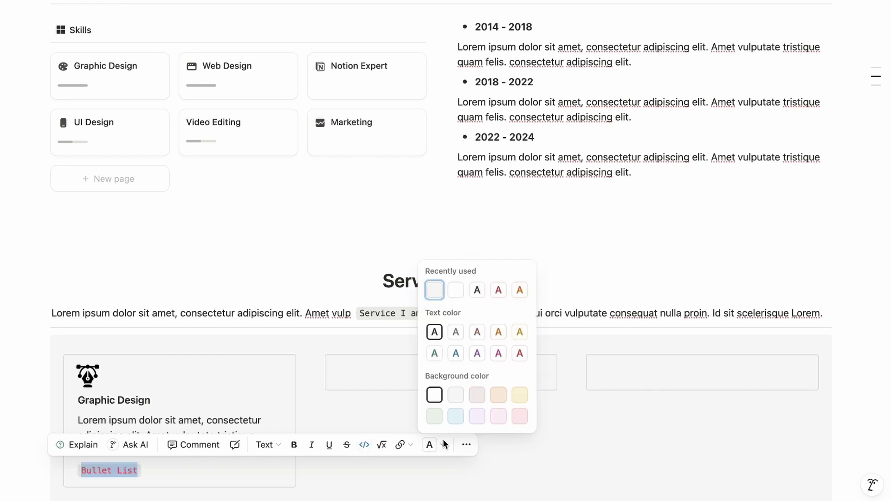
left_click(435, 332)
left_click(228, 466)
scroll(227, 466, "down", 2)
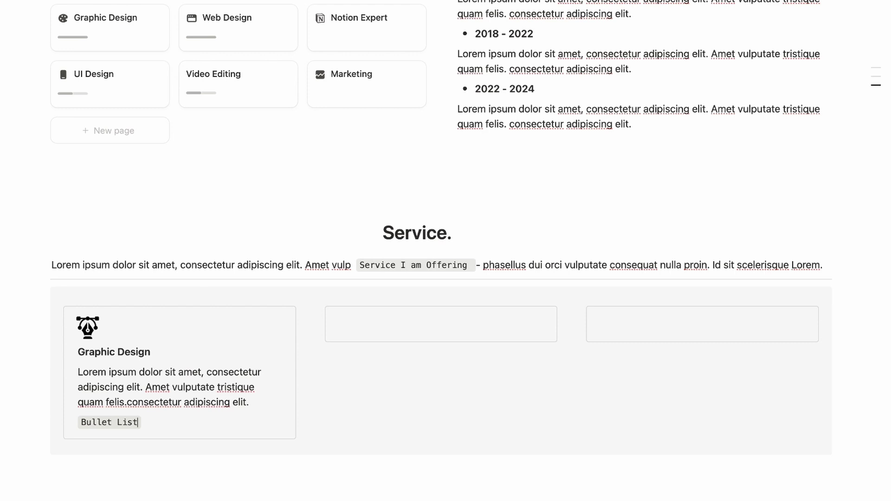
Start a bulleted list with three pasted Lorem ipsum items under Bullet List
key("Return")
type("/bult")
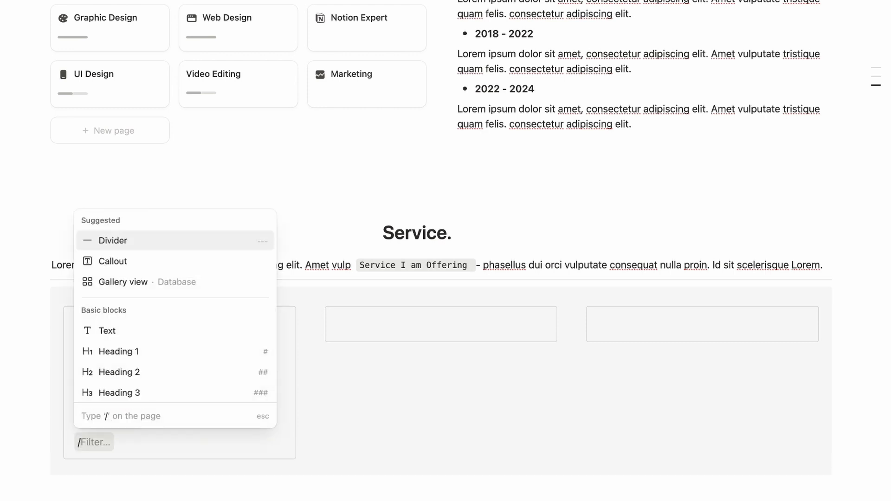
key("BackSpace")
key("BackSpace")
type("l")
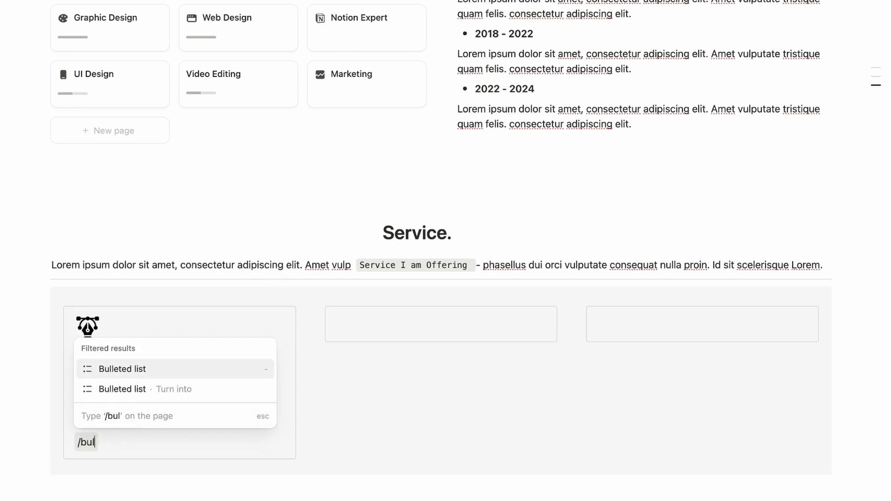
key("Return")
type("Lorem ipsum dolor sit amet, consectetur adipiscing elit.")
key("Return")
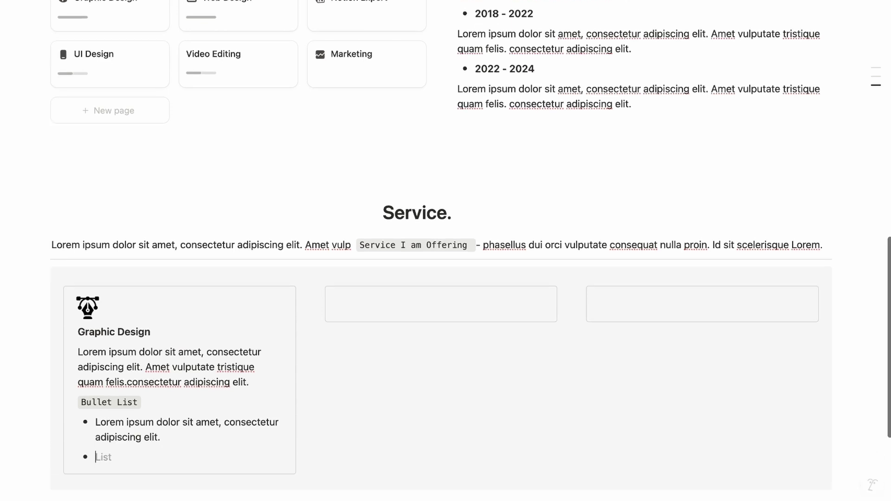
key("super+v")
key("Return")
key("super+v")
Trim the second and third bullets to shorter Lorem ipsum lines
key("Up")
key("Up")
key("shift+alt+Left")
key("shift+alt+Left")
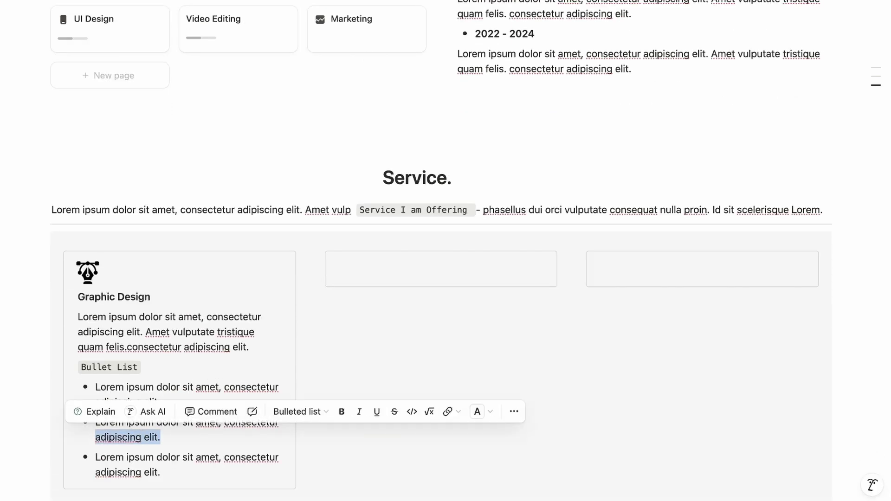
key("BackSpace")
key("Down")
key("Down")
key("alt+BackSpace")
key("alt+BackSpace")
key("alt+BackSpace")
key("alt+BackSpace")
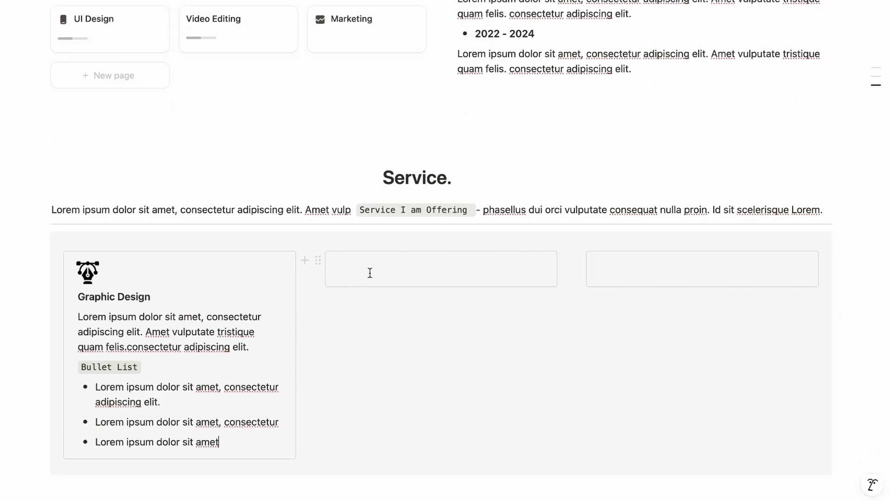
Copy the Graphic Design card into the second and third columns
left_click(53, 261)
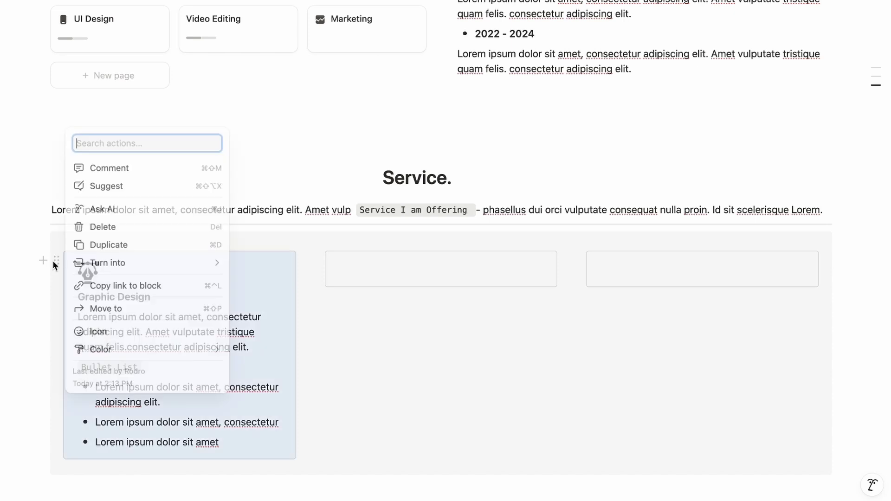
key("Escape")
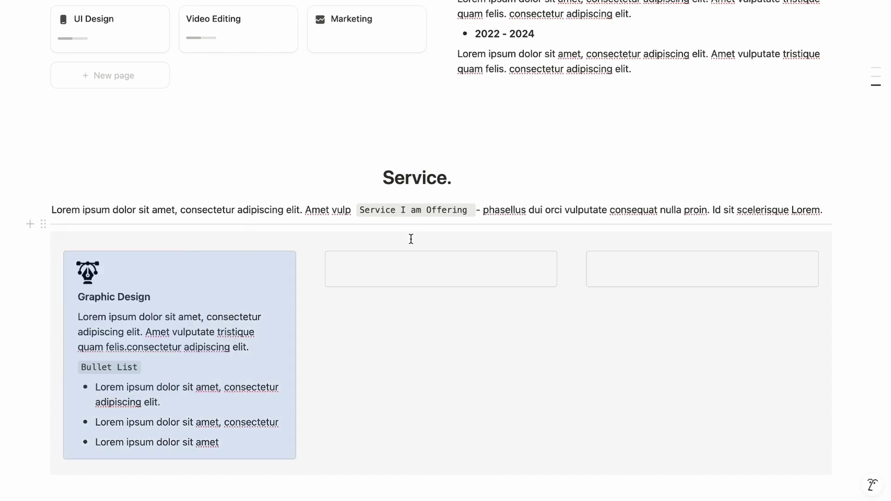
left_click(412, 265)
key("super+v")
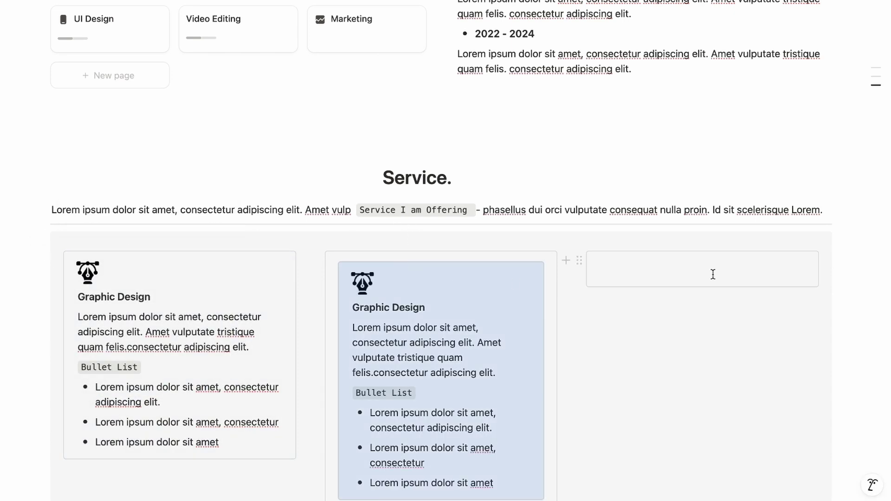
left_click(712, 274)
key("super+v")
Restore the first card's content after accidentally deleting it
left_click(177, 326)
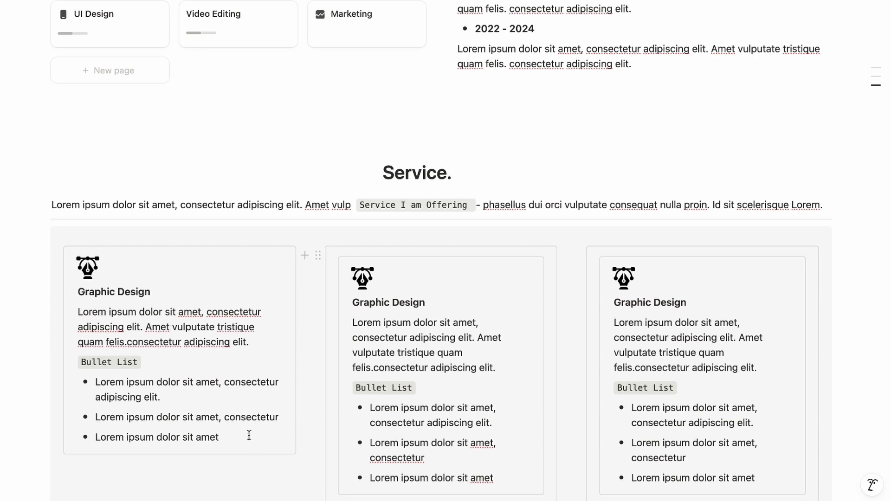
key("super+a")
key("super+a")
key("BackSpace")
left_click(390, 258)
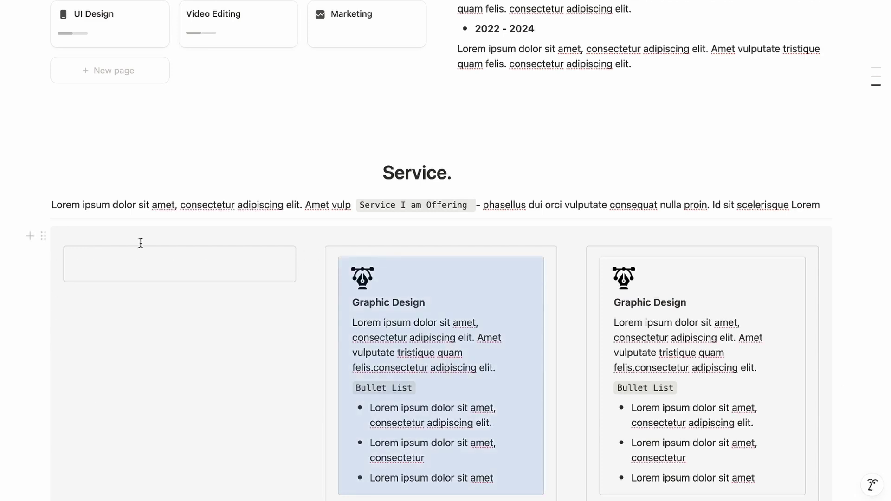
left_click(147, 256)
key("super+z")
scroll(199, 227, "down", 3)
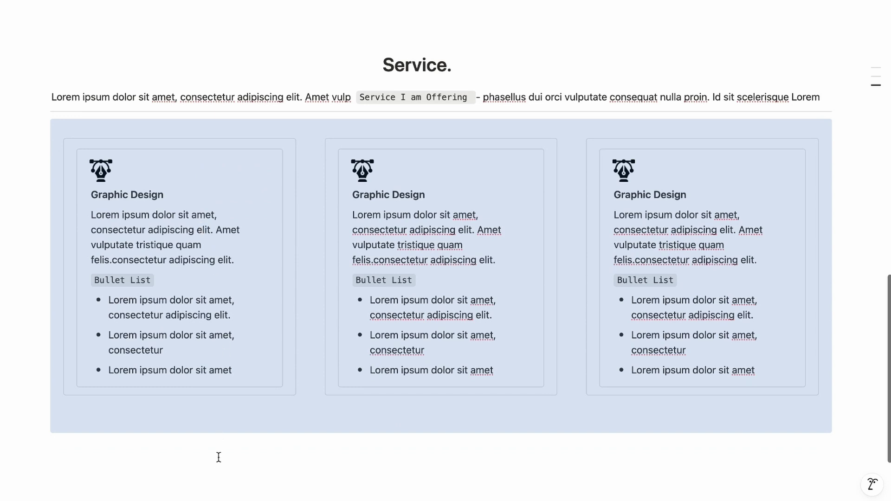
left_click(219, 459)
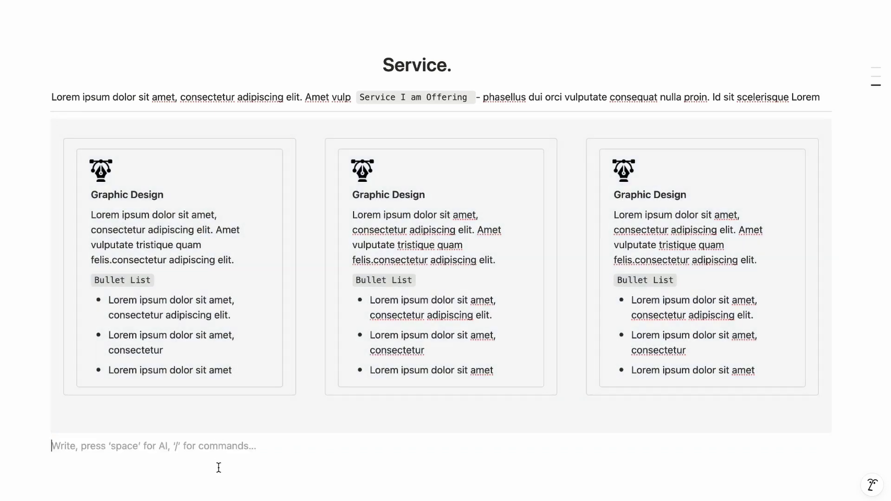
left_click(368, 169)
Replace the second and third card icons with web-programming.png and the UX image, shrinking both
left_click(427, 413)
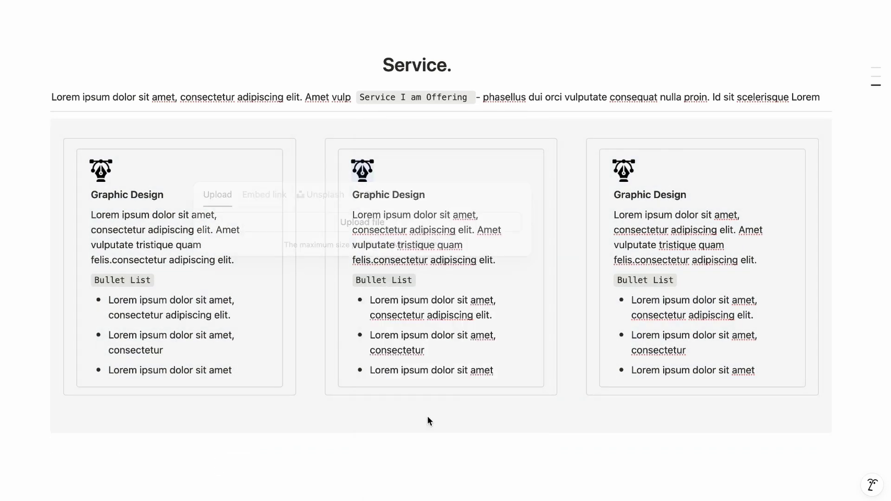
left_click(362, 227)
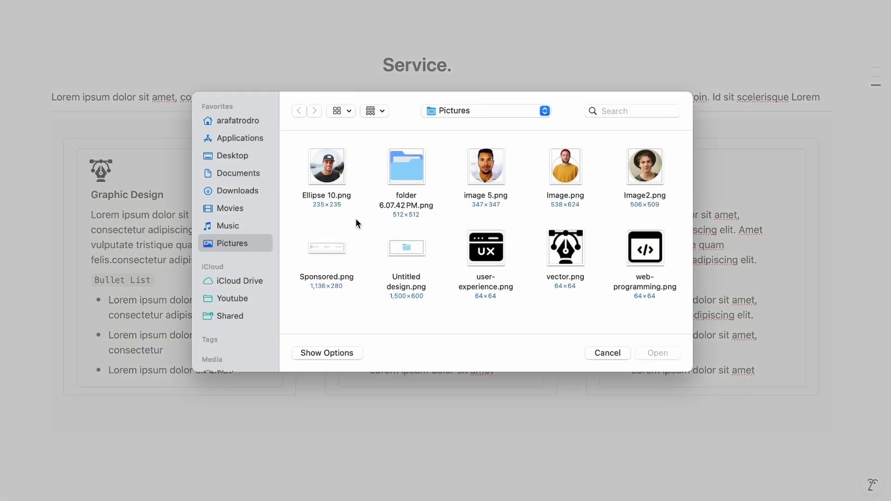
double_click(630, 276)
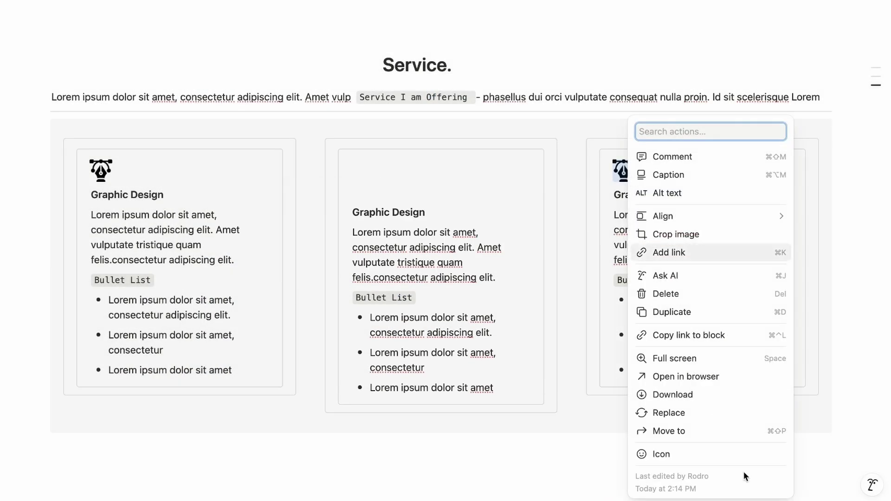
left_click(703, 413)
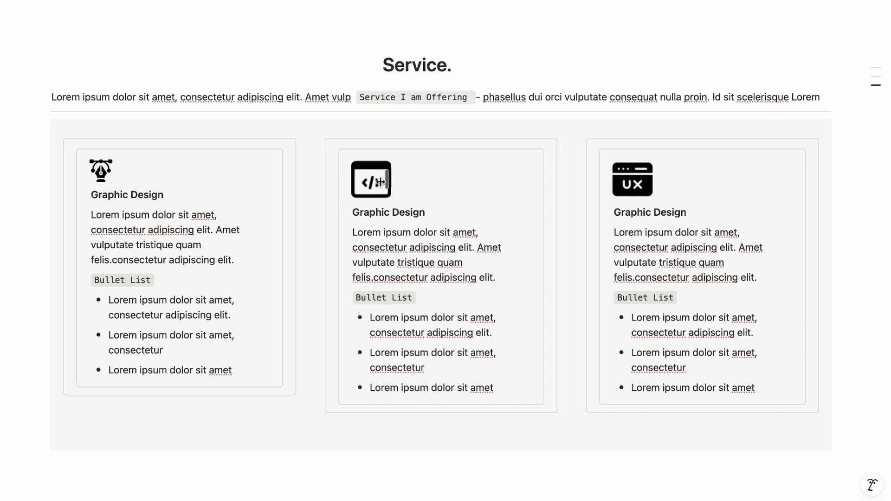
left_click_drag(386, 184, 369, 182)
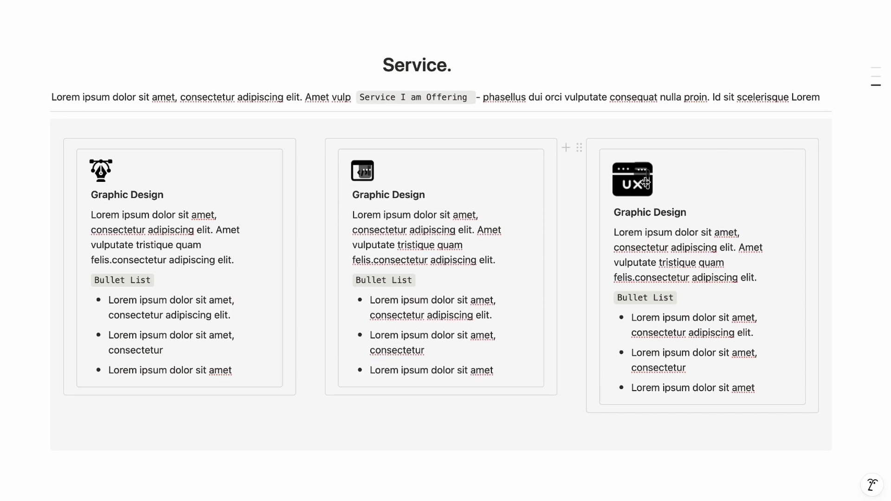
left_click_drag(646, 182, 629, 181)
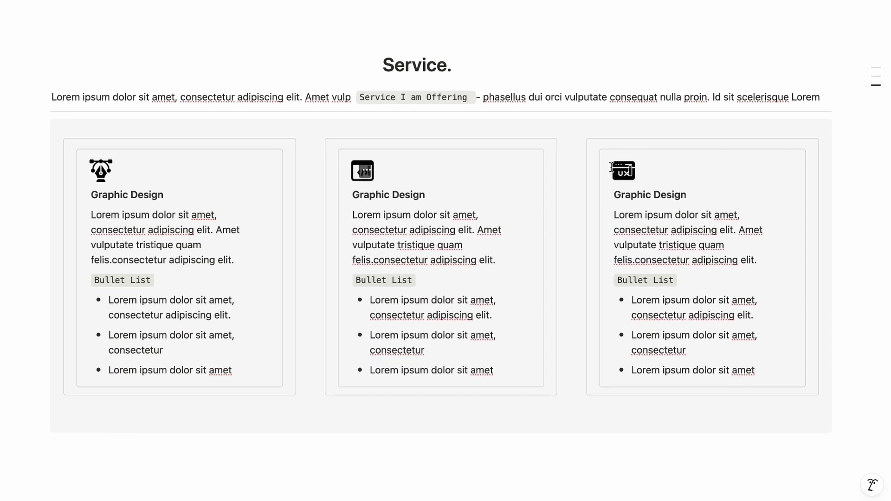
Retitle the middle service card 'Web Programming' and make the heading bold
double_click(364, 190)
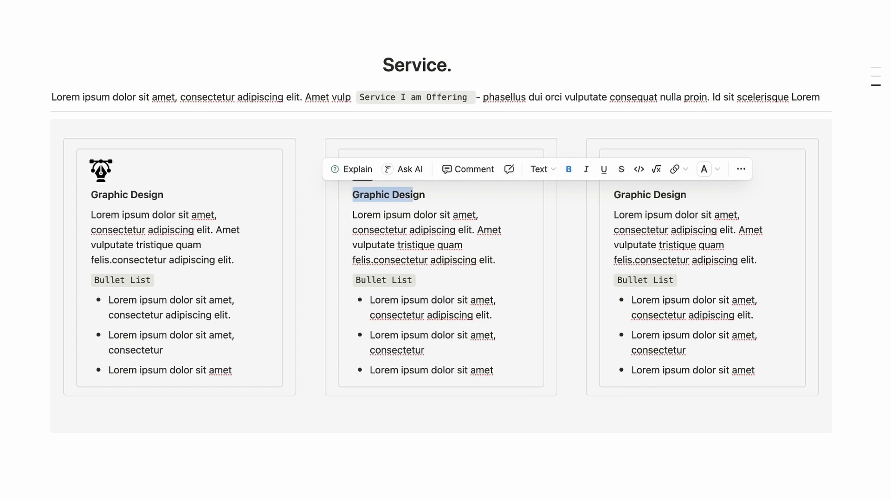
type("Web Programming")
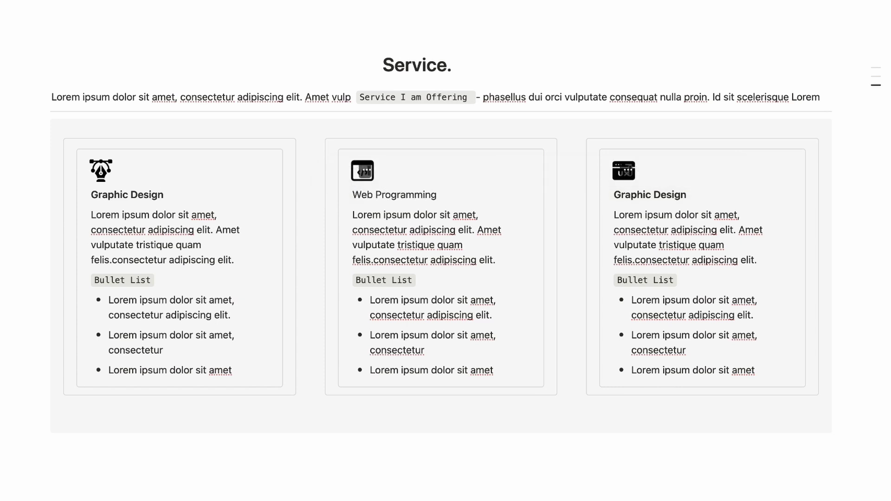
key("shift+Home")
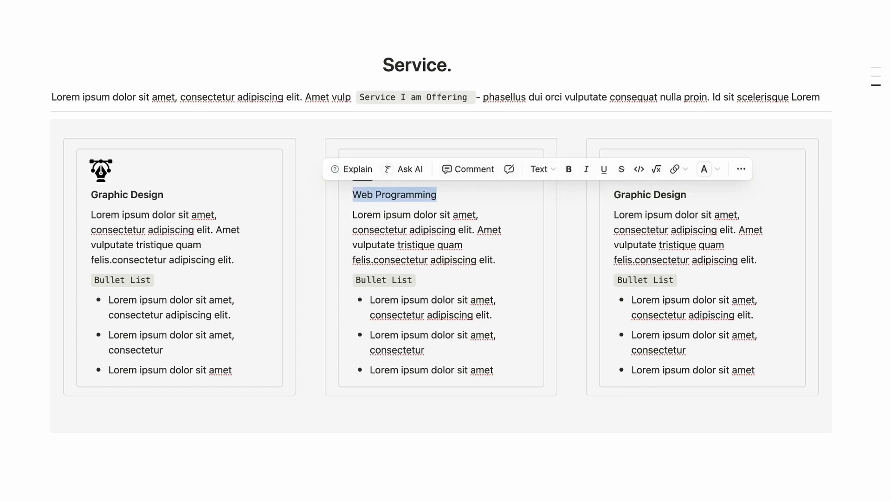
key("ctrl+b")
Retitle the right service card 'UX Designer' and make the heading bold
left_click(701, 219)
double_click(673, 194)
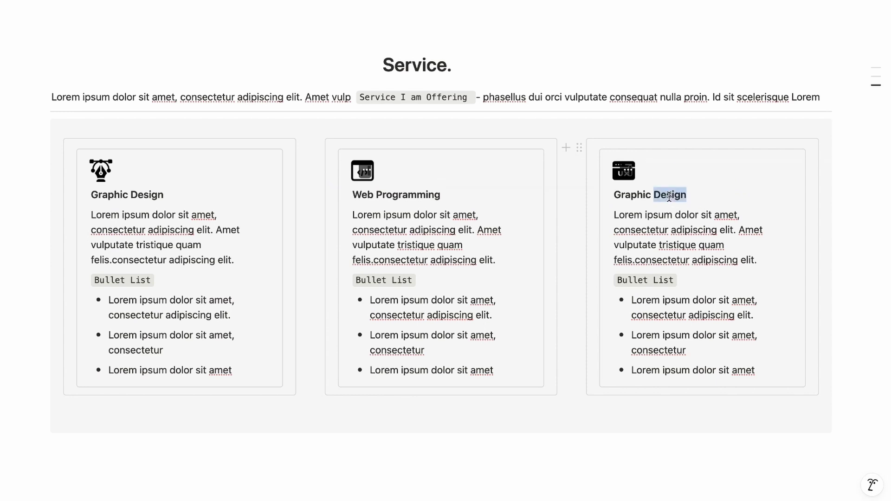
key("shift+Home")
type("UX D")
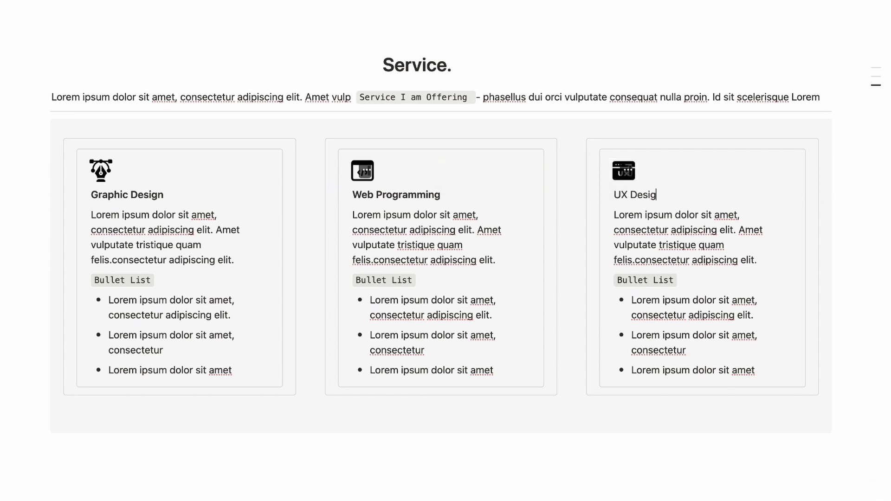
key("shift+Home")
key("ctrl+b")
left_click(731, 245)
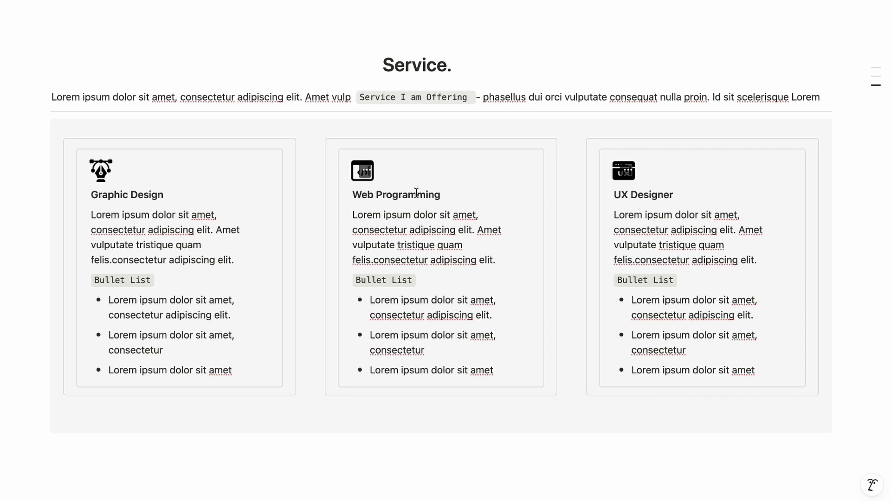
Duplicate the Service. heading below the cards and rename it 'Portfolio.'
left_click_drag(818, 30, 194, 65)
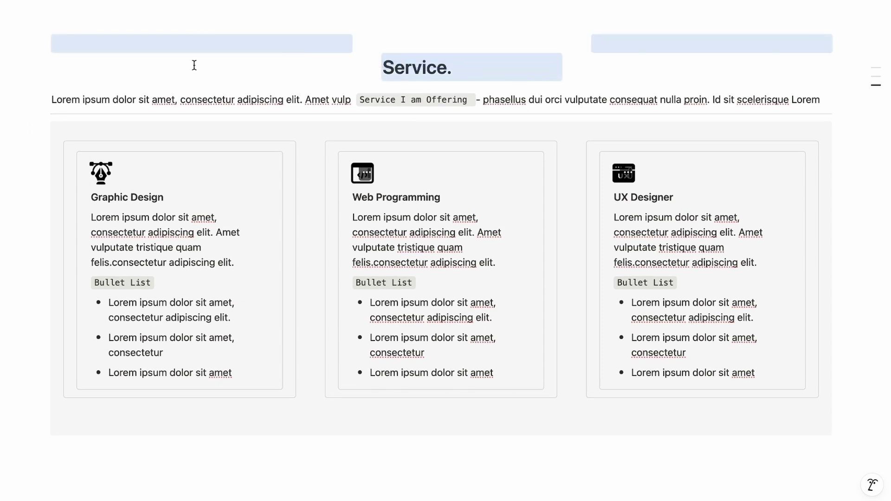
scroll(274, 445, "down", 3)
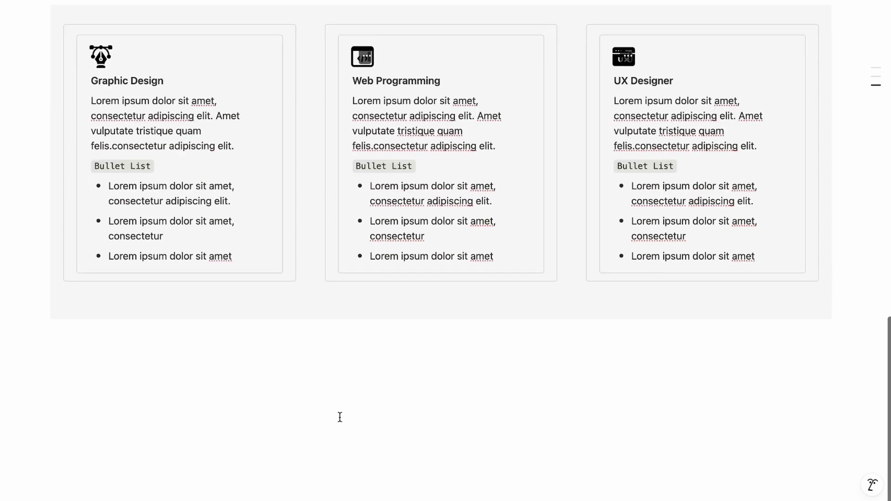
left_click(370, 385)
key("Return")
key("ctrl+z")
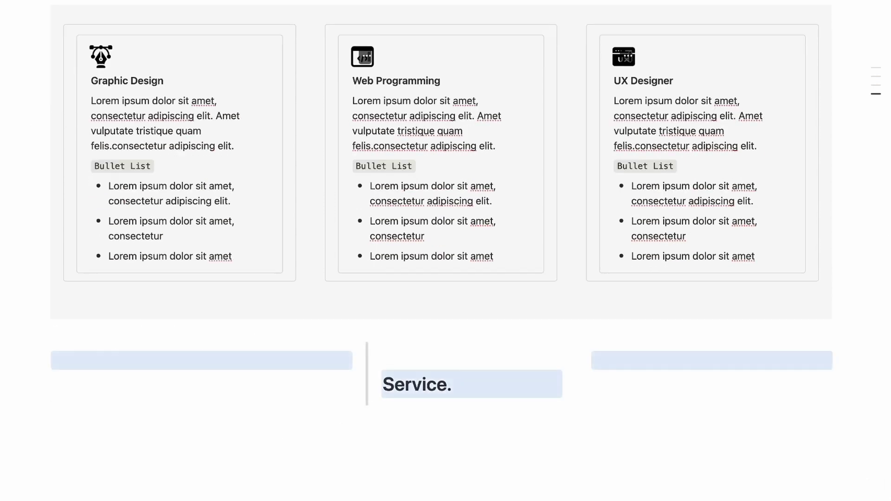
double_click(439, 386)
type("Prot")
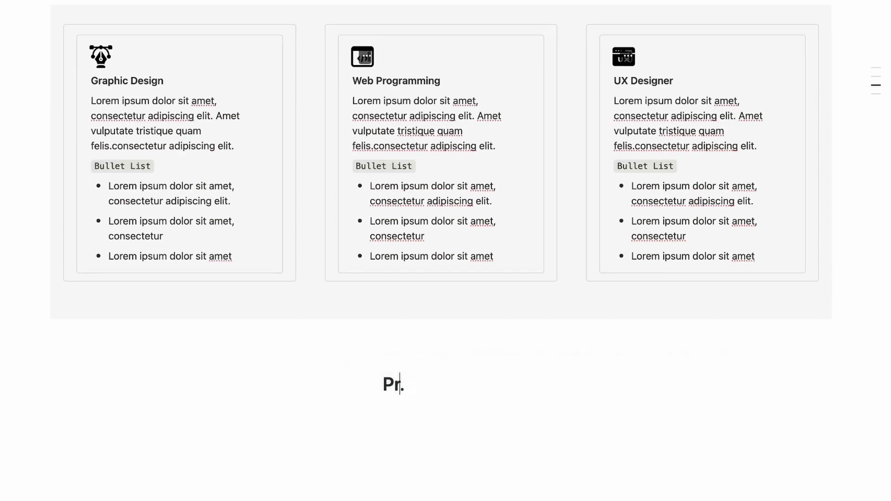
key("BackSpace")
key("BackSpace")
key("BackSpace")
type("ortfolio")
Paste the 'Some of My Best Work' intro paragraph under the heading, followed by a divider
scroll(147, 376, "down", 2)
left_click(146, 374)
type("Lorem ipsum dolor sit amet, consectetur adipiscing elit. Amet vulpo Some of My Best Work - phasellus dui orci vulputate consequat nulla proin. Id sit scelerisque Lorem.")
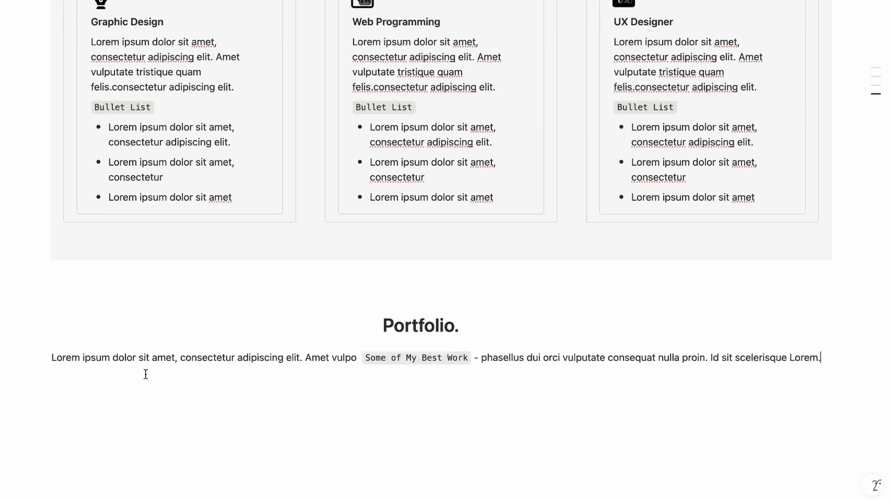
key("Return")
type("/di")
key("Return")
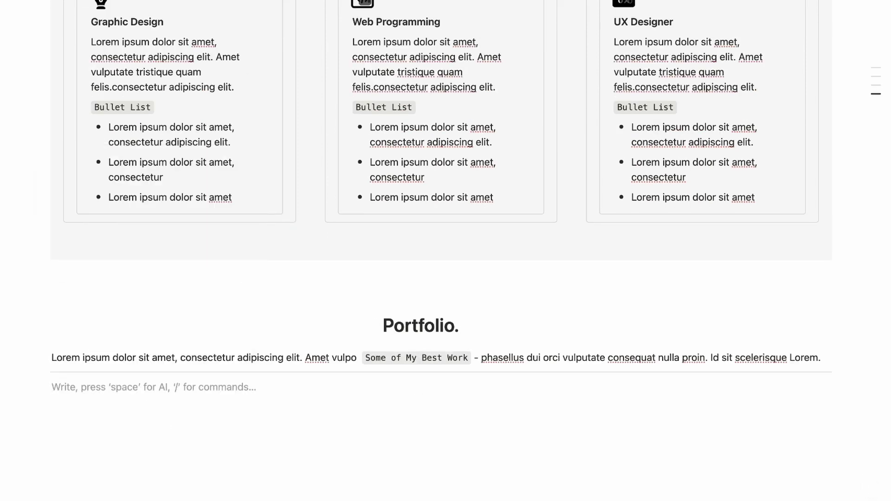
Insert a new empty gallery database named 'Portfolio' below the divider
key("Return")
type("/data")
key("Down")
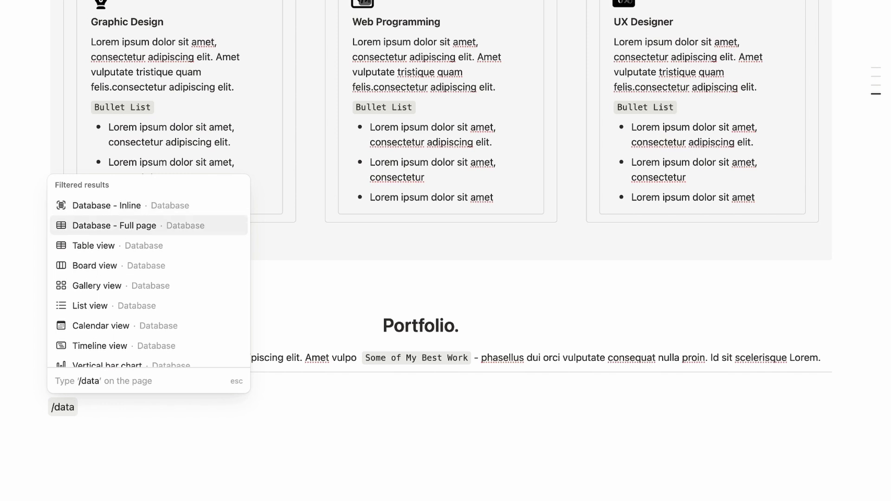
key("Down")
key("Down")
key("Down")
key("Return")
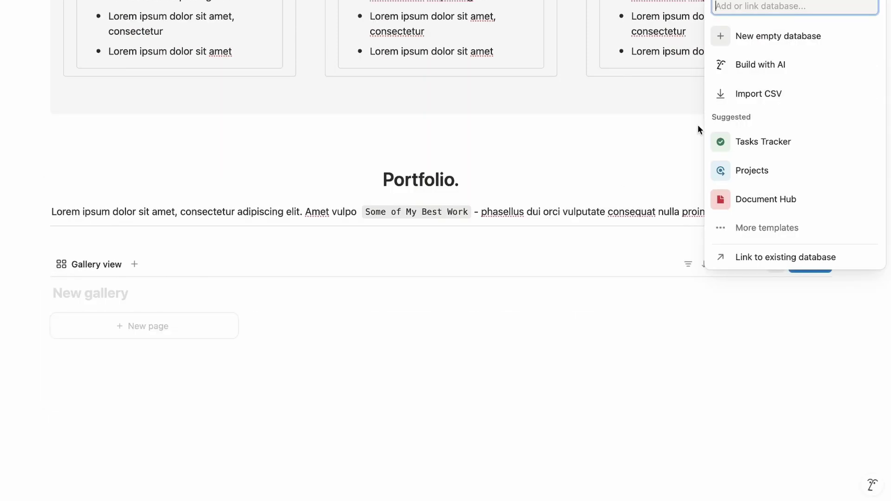
left_click(790, 33)
type("Port")
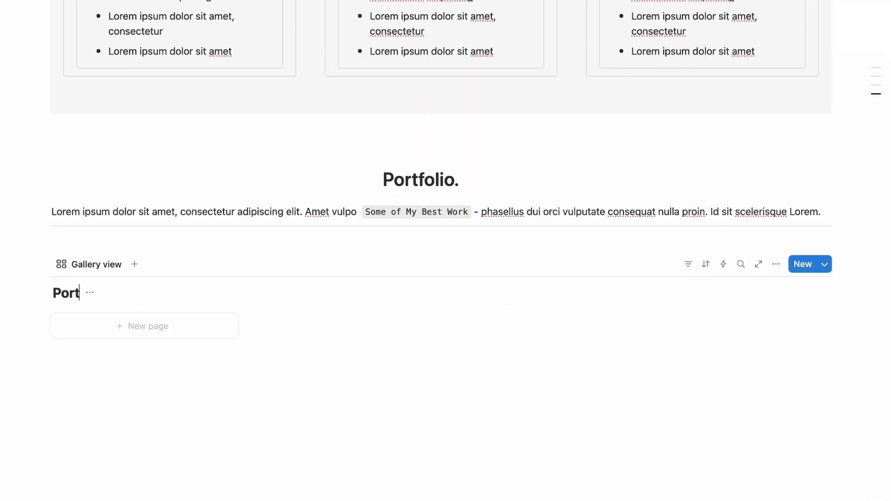
type("folio")
Hide the Portfolio database title, rename the view 'All Project', and add a new page
left_click(117, 292)
left_click(170, 363)
left_click(111, 290)
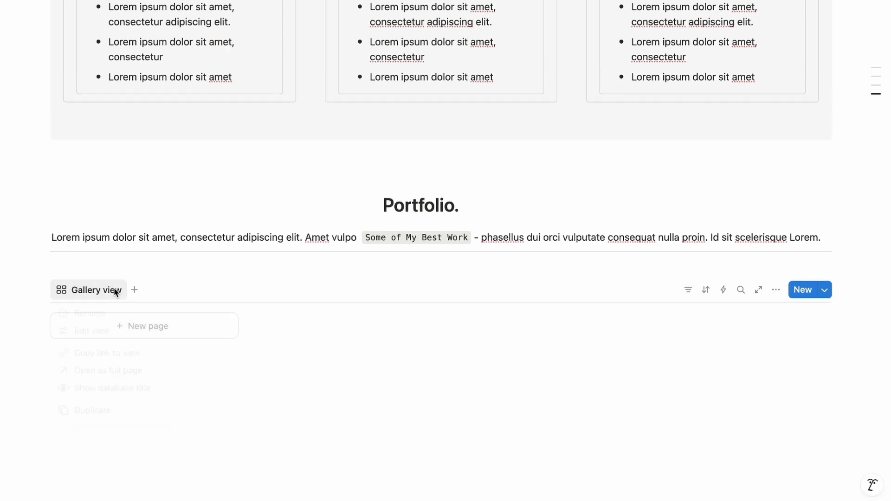
left_click(129, 314)
type("All Proj")
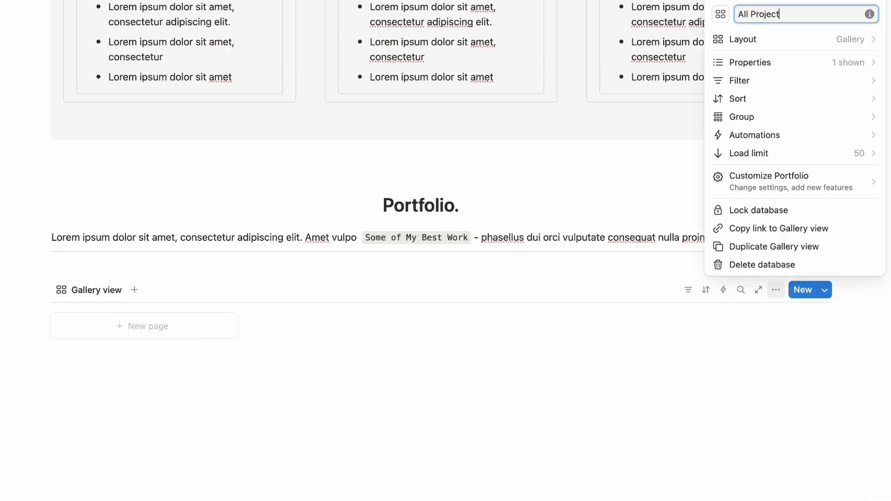
type("ect")
key("Return")
left_click(153, 333)
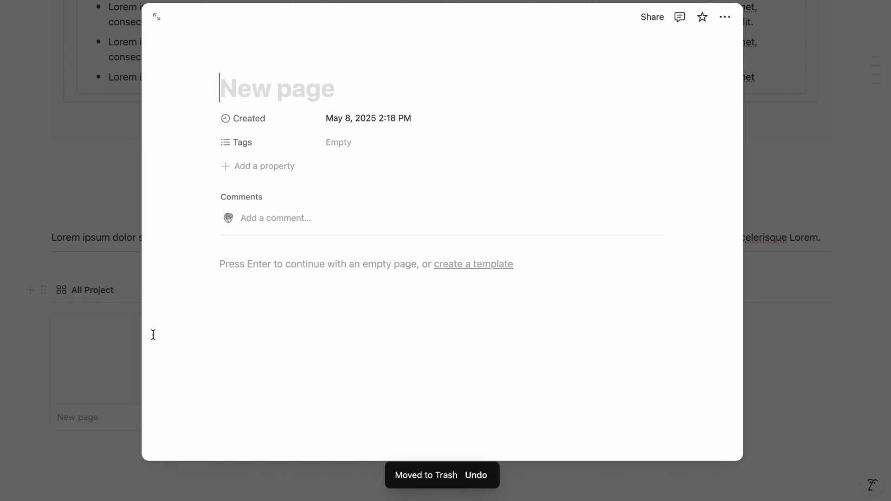
Delete the Created property and rename the Tags property to 'Categories'
left_click(258, 124)
left_click(266, 228)
left_click(363, 236)
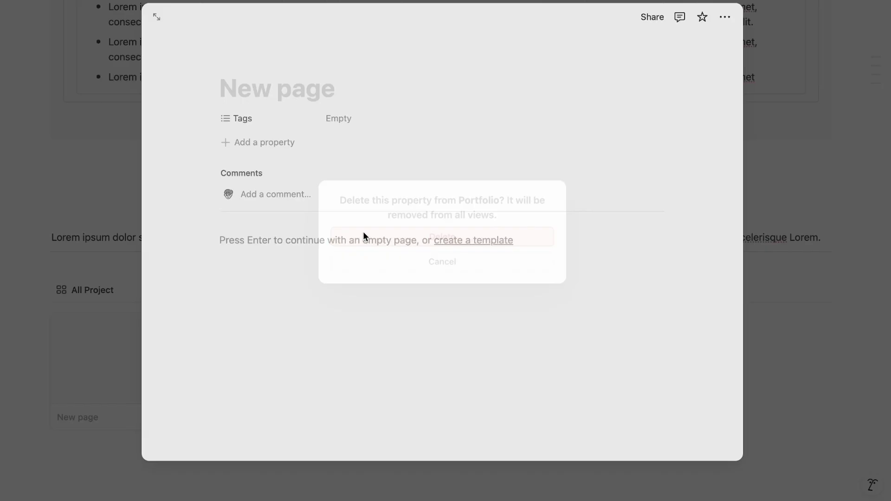
left_click(267, 124)
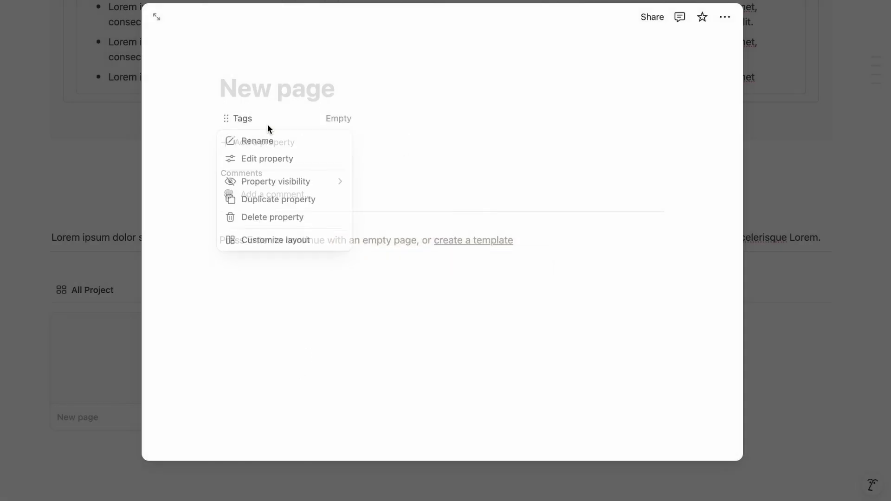
left_click(270, 142)
type("Categor")
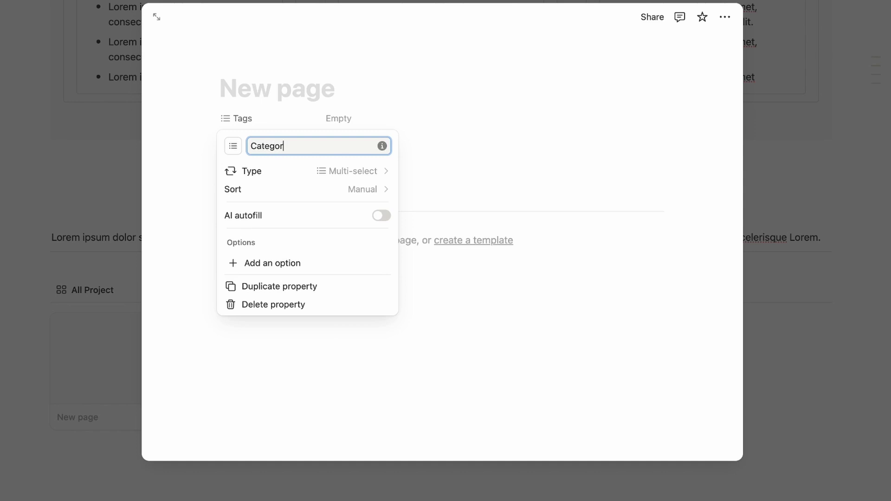
type("ies")
key("Return")
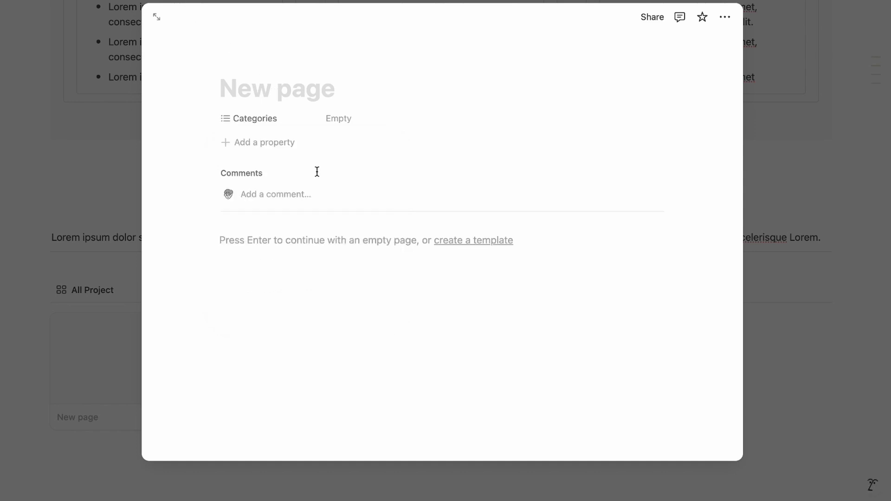
Add Graphic Design, UI Design and UX Design as Categories options
left_click(366, 121)
type("Graphic Design")
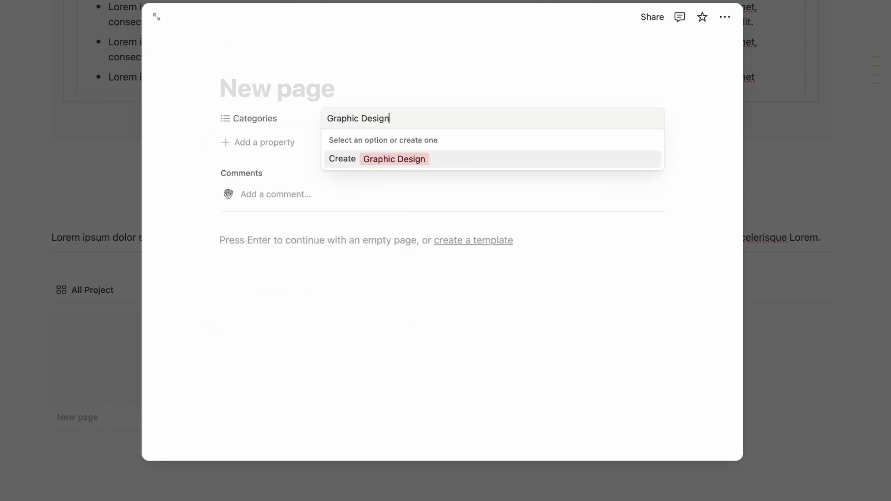
key("Return")
type("UI Design")
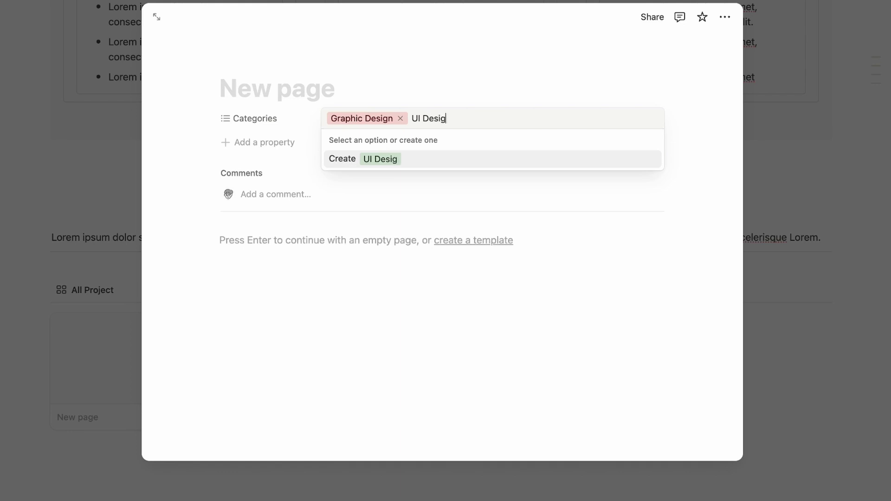
key("Return")
type("UX Desi")
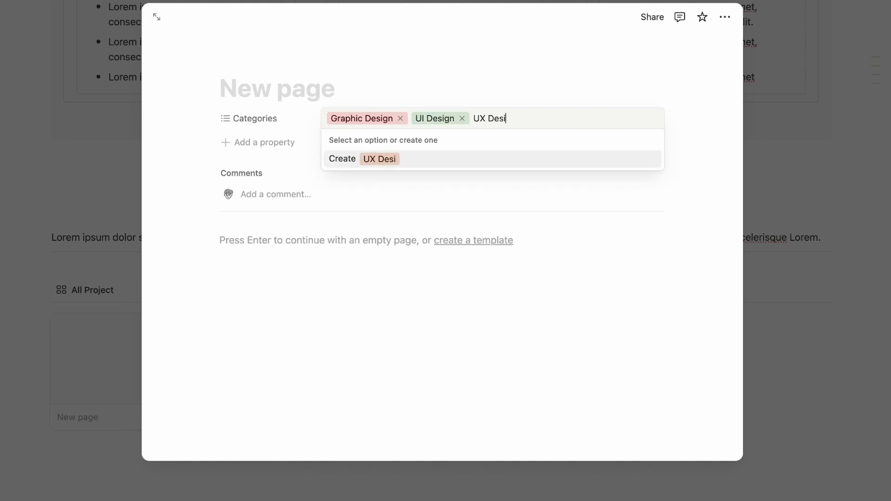
type("gn")
key("Return")
key("BackSpace")
key("BackSpace")
key("BackSpace")
Title the page 'Demo Project (1)' and tag it Graphic Design
left_click(284, 92)
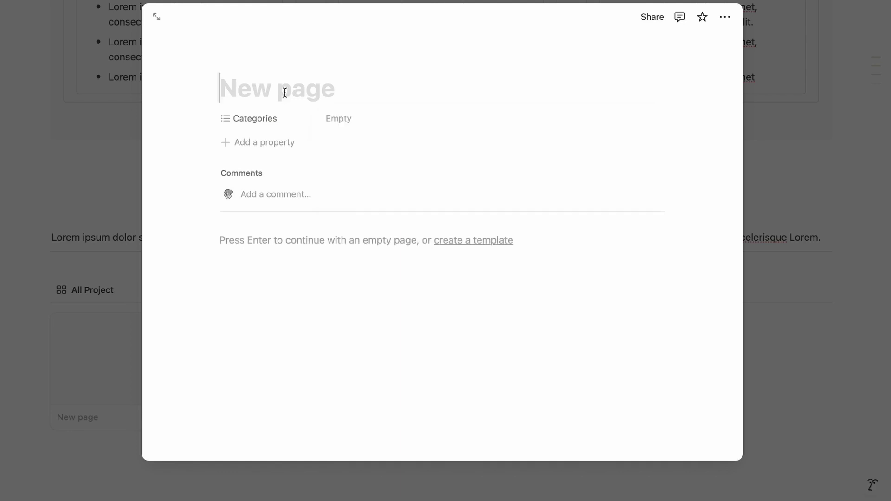
type("Demo Projec")
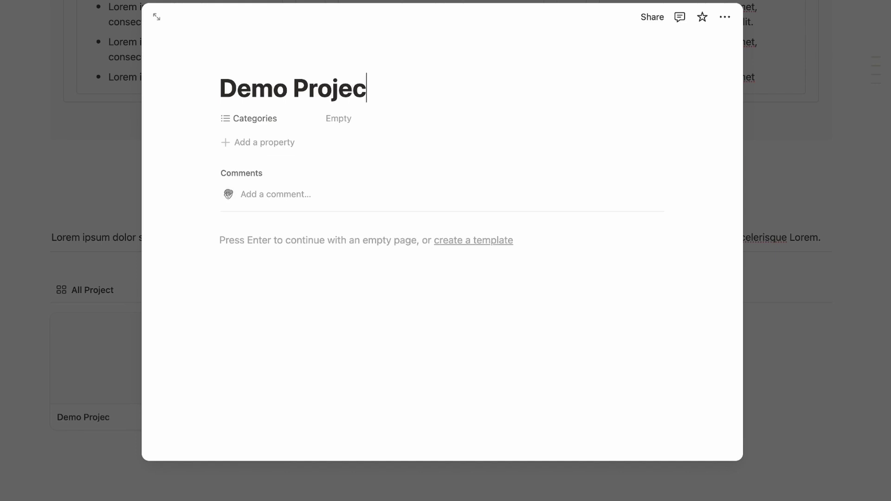
type("t (1)")
left_click(341, 119)
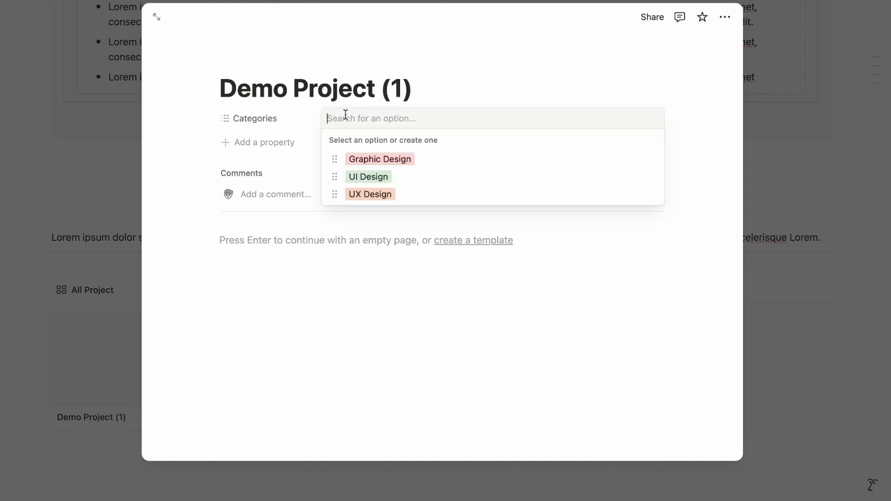
left_click(382, 163)
left_click(297, 122)
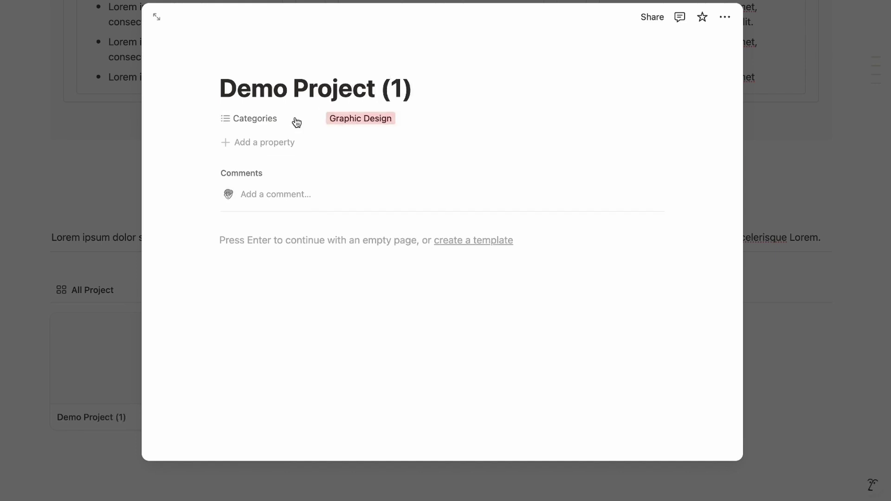
Give the project page the willow leaf pattern cover from the built-in gallery
mouse_move(346, 69)
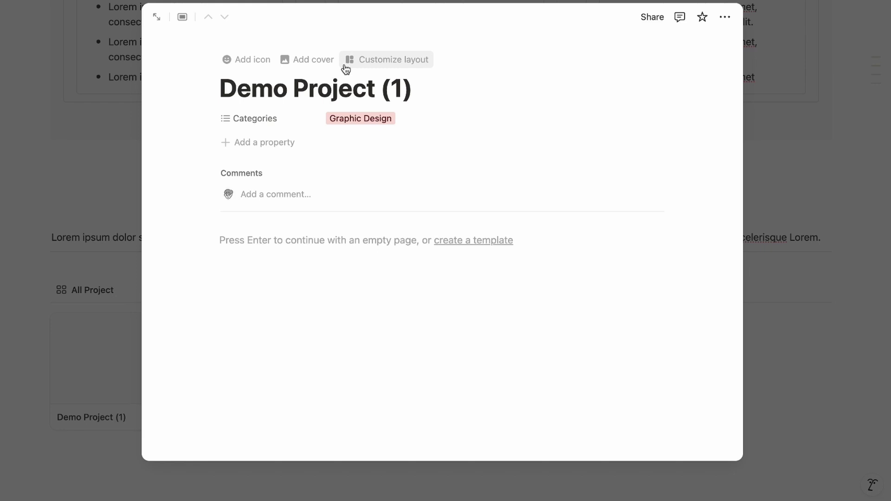
left_click(314, 65)
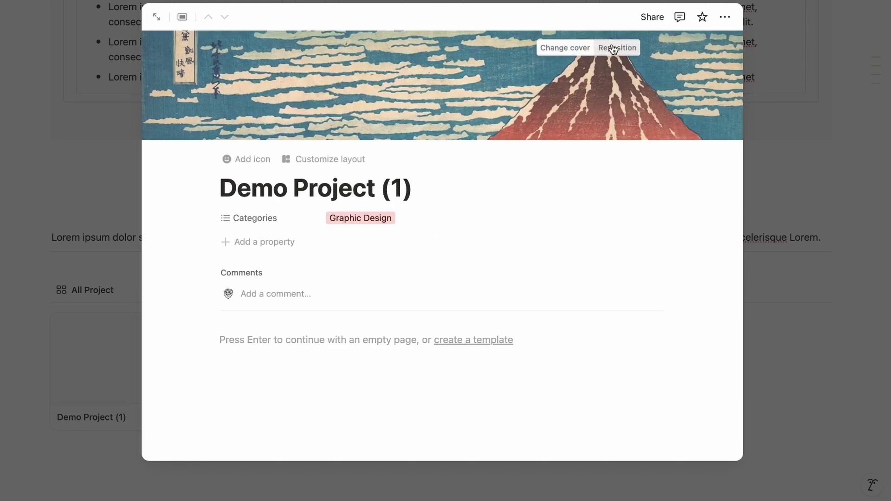
left_click(560, 48)
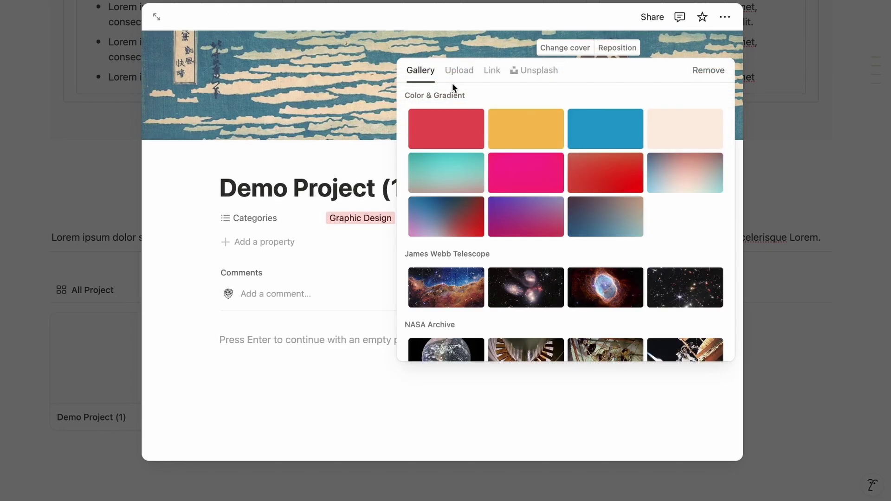
left_click(457, 70)
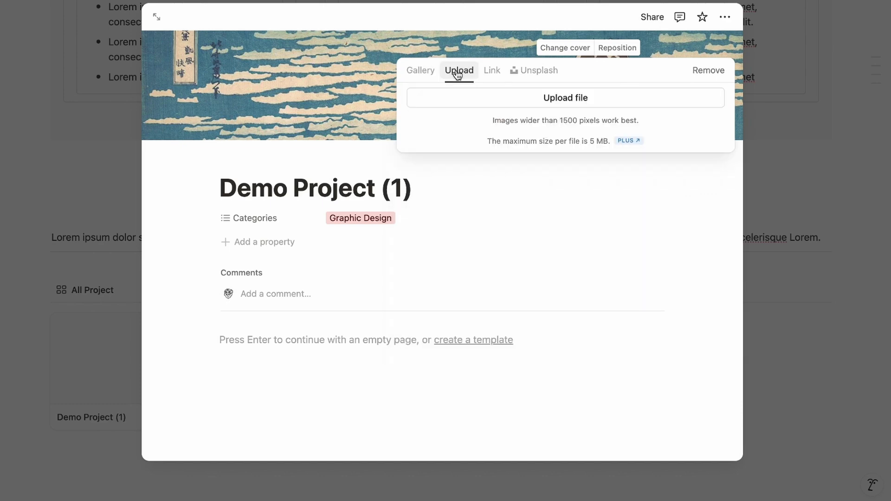
left_click(420, 70)
scroll(490, 171, "down", 3)
scroll(490, 171, "down", 5)
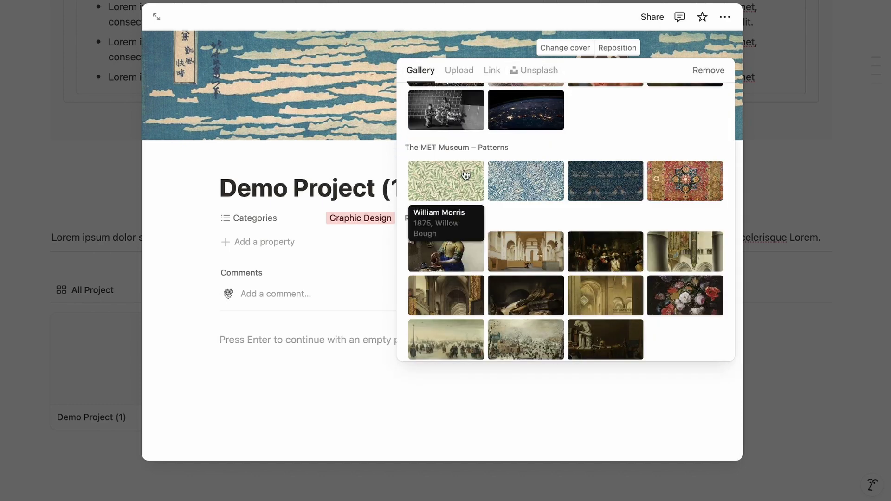
left_click(447, 178)
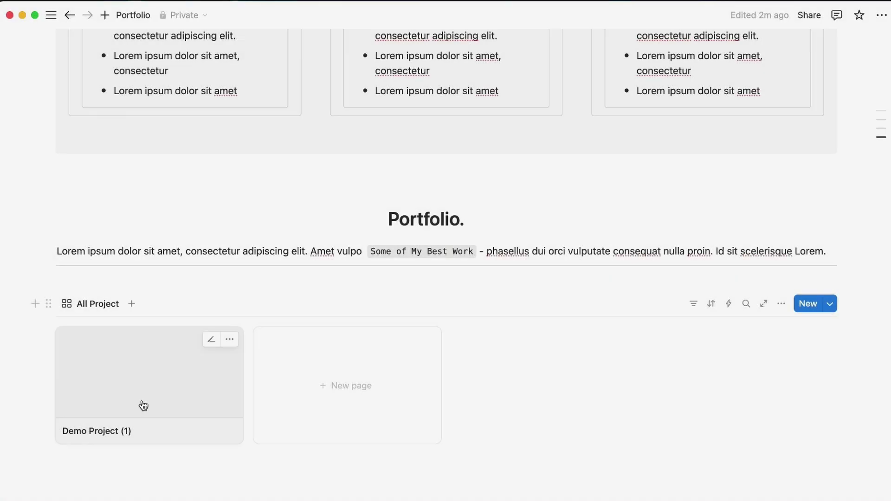
Set the gallery's card preview to Page cover and hide the Name property
left_click(781, 304)
left_click(781, 304)
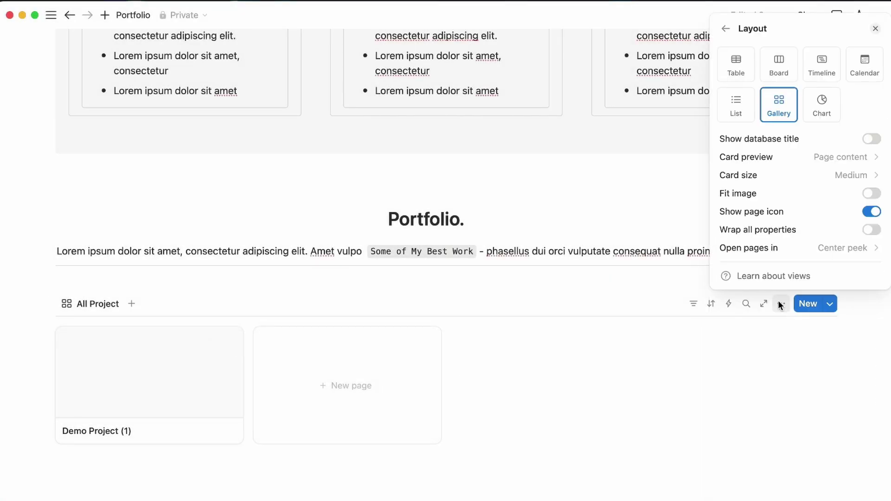
left_click(825, 158)
left_click(796, 199)
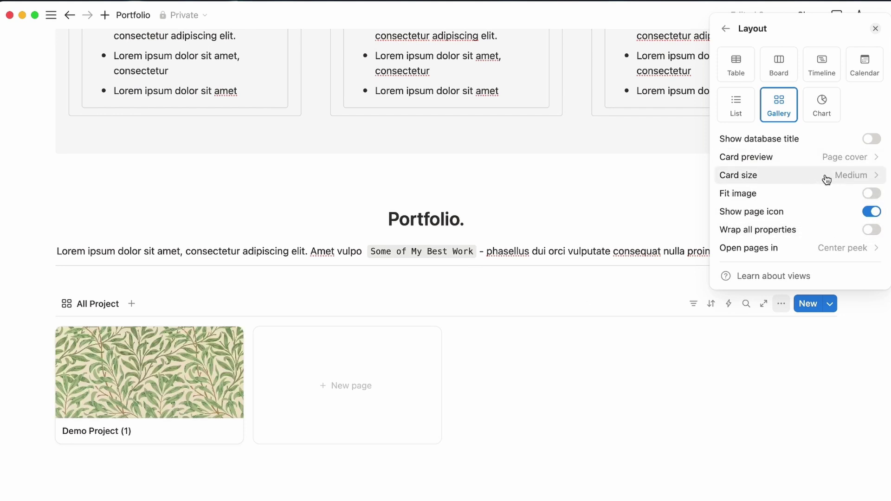
left_click(725, 29)
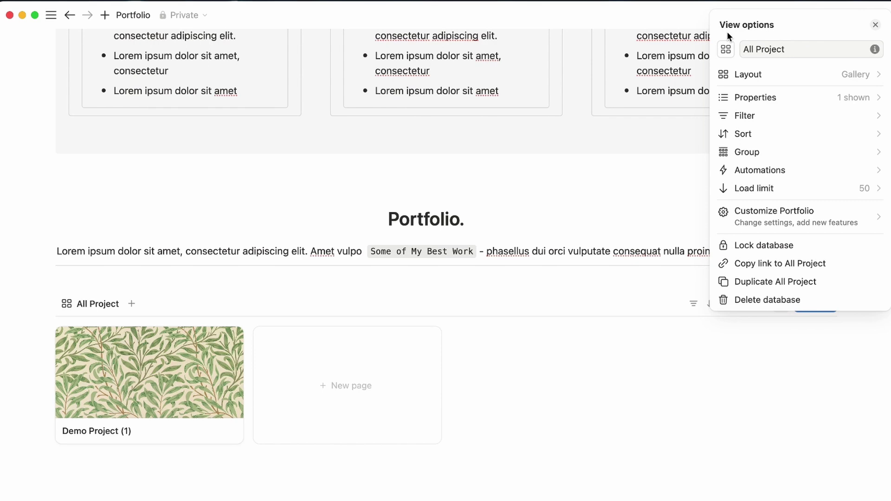
left_click(758, 97)
left_click(862, 174)
left_click(638, 397)
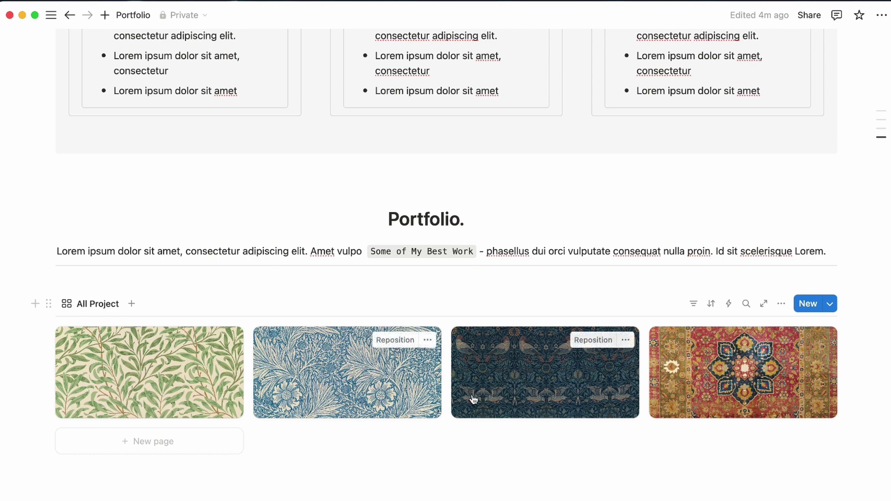
Duplicate the All Project view as 'Graphic Design', filtered to the Graphic Design category
left_click(92, 305)
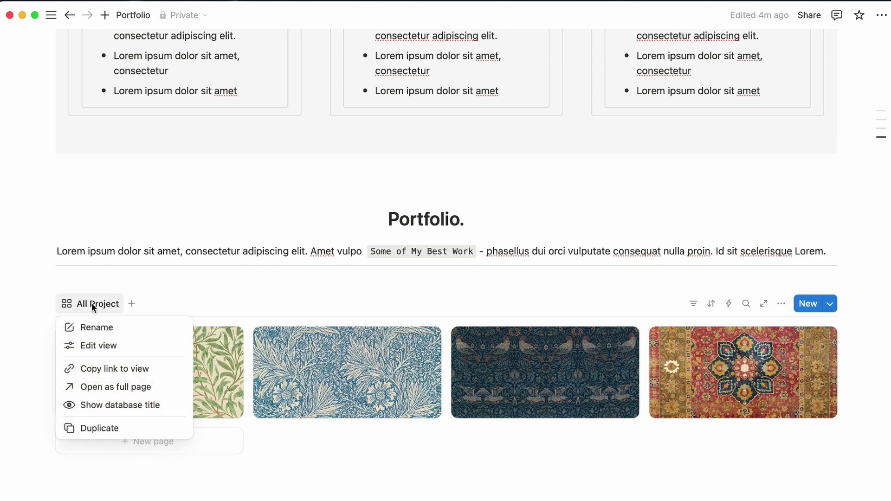
left_click(93, 428)
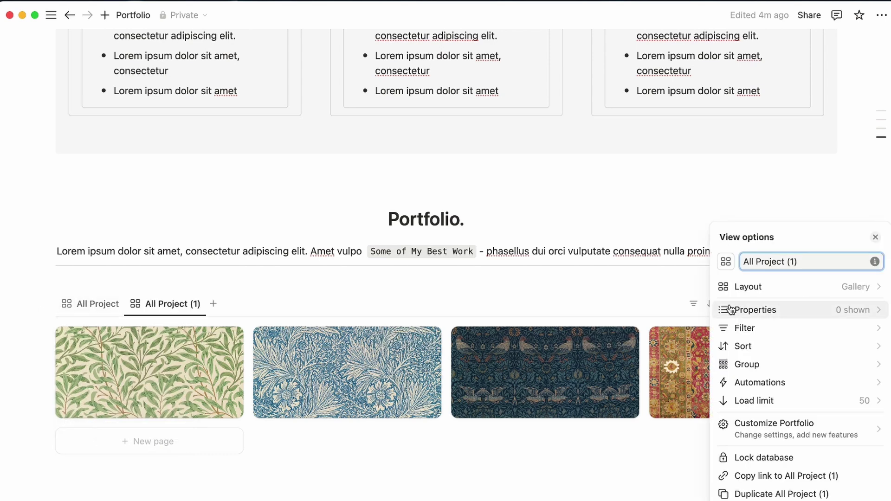
type("Graphic Design")
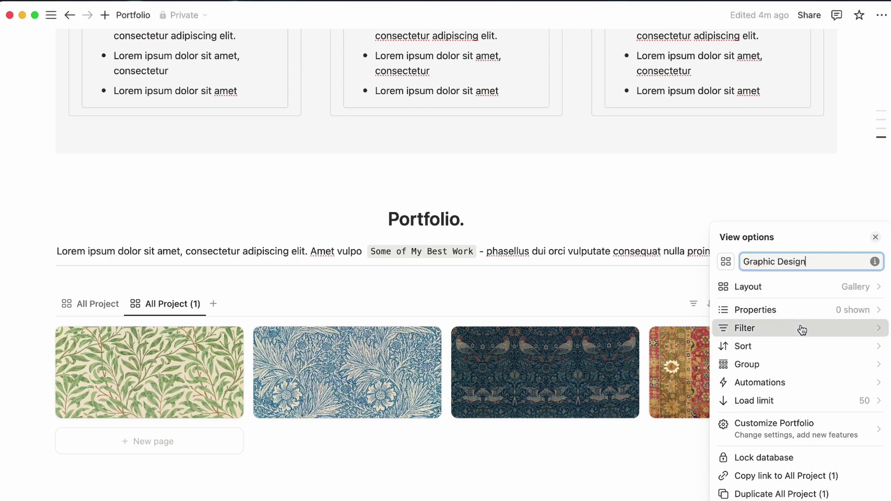
left_click(800, 327)
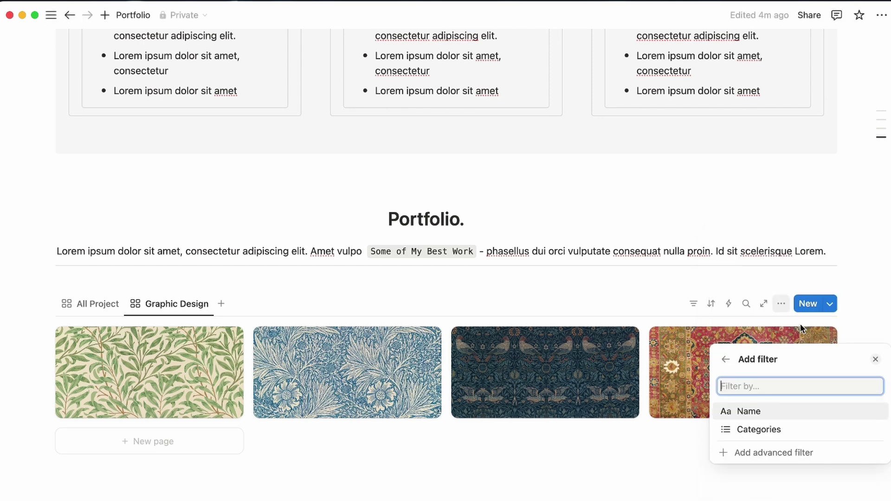
left_click(773, 430)
left_click(773, 385)
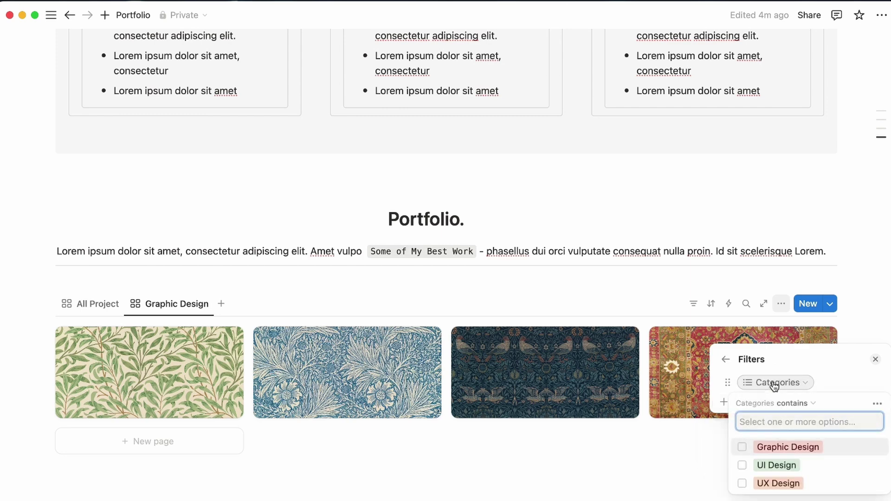
left_click(783, 449)
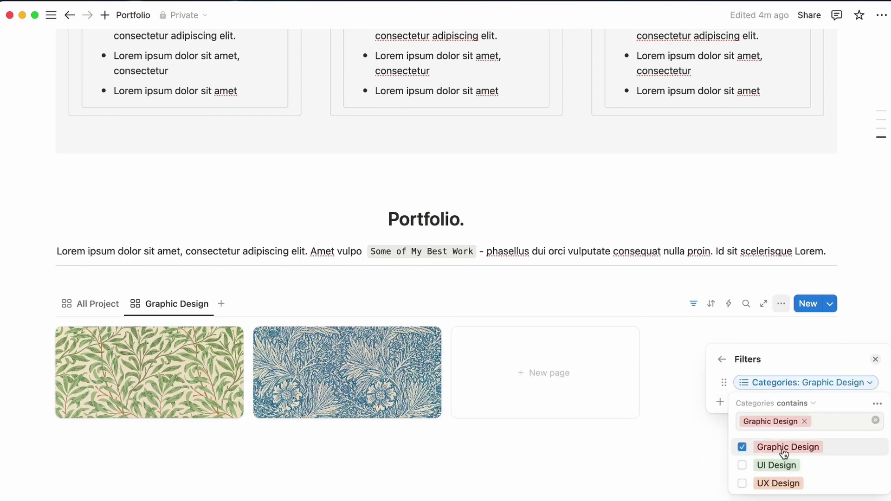
key("Escape")
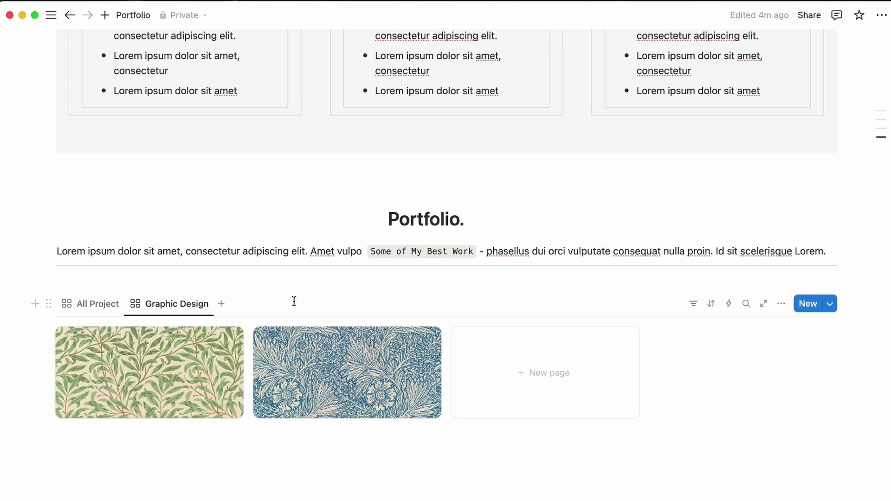
Duplicate that view as 'Ui Design', filtered to UI Design instead of Graphic Design
left_click(173, 305)
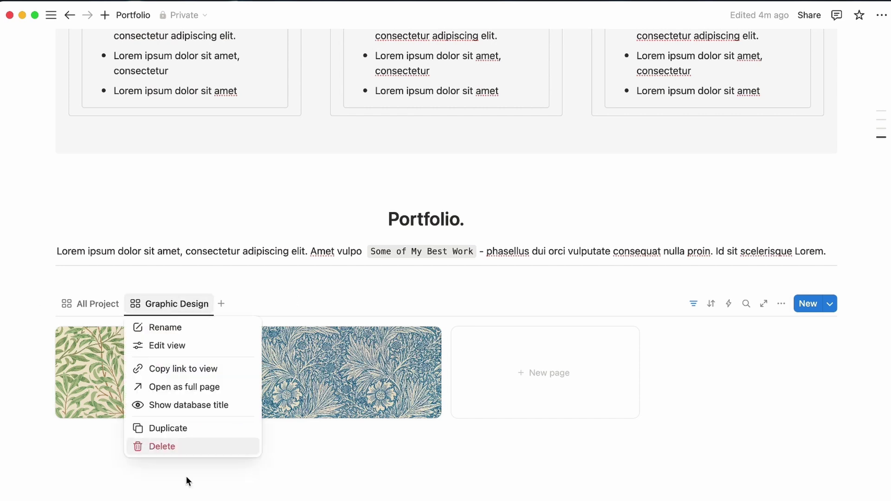
left_click(176, 429)
key("BackSpace")
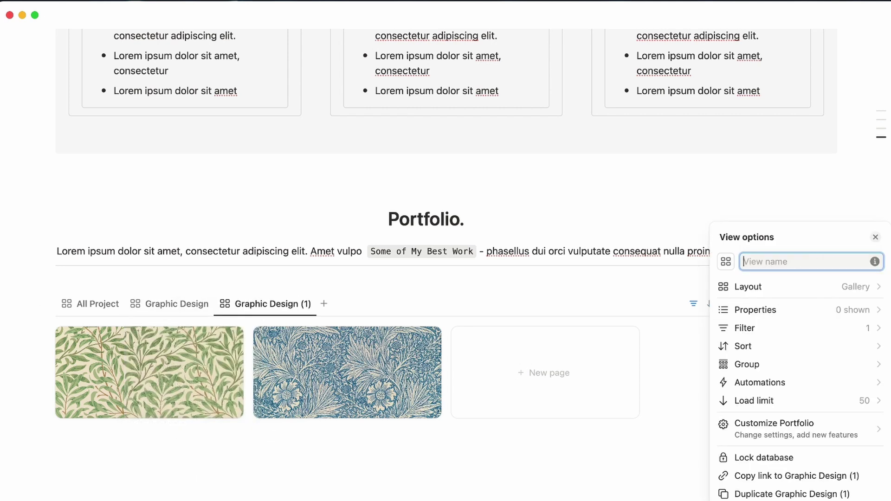
type("Ui Design")
left_click(814, 330)
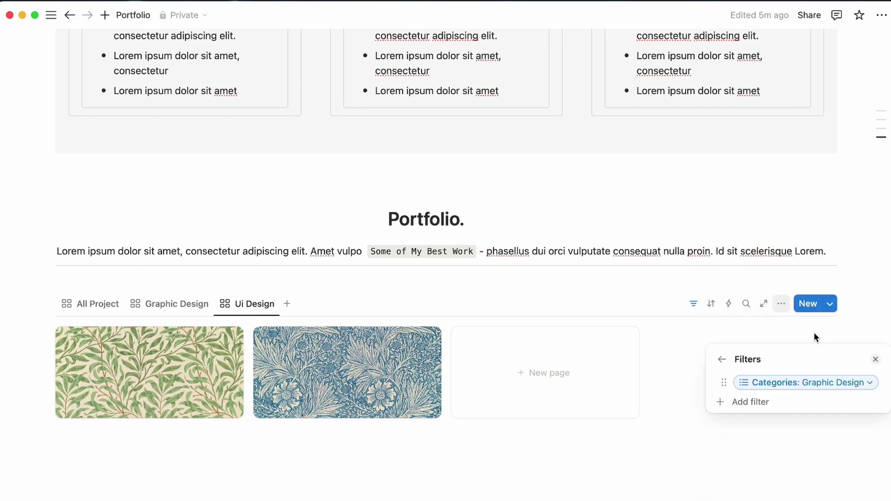
left_click(806, 389)
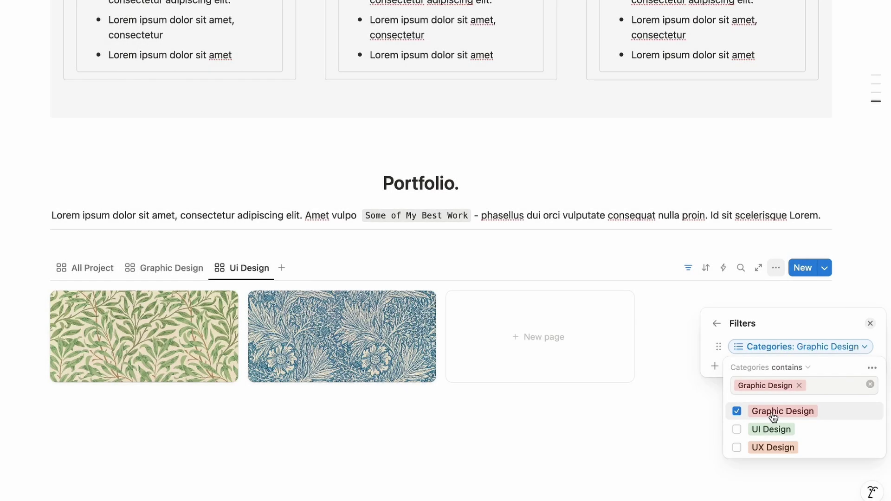
left_click(772, 418)
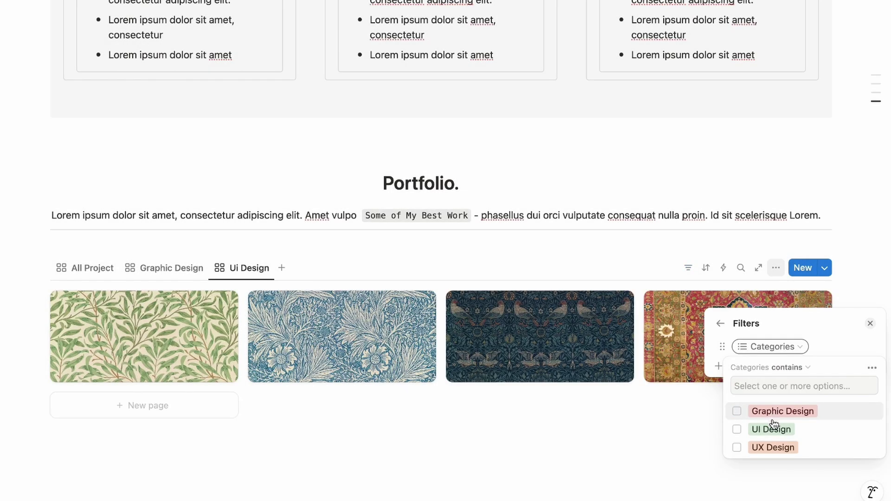
left_click(770, 430)
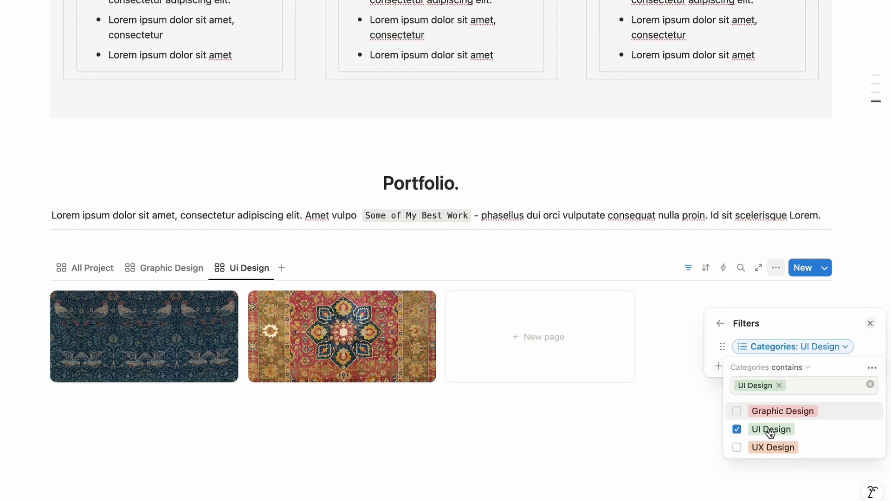
left_click(590, 433)
Give the Ui Design view a mobile-phone icon
left_click(249, 275)
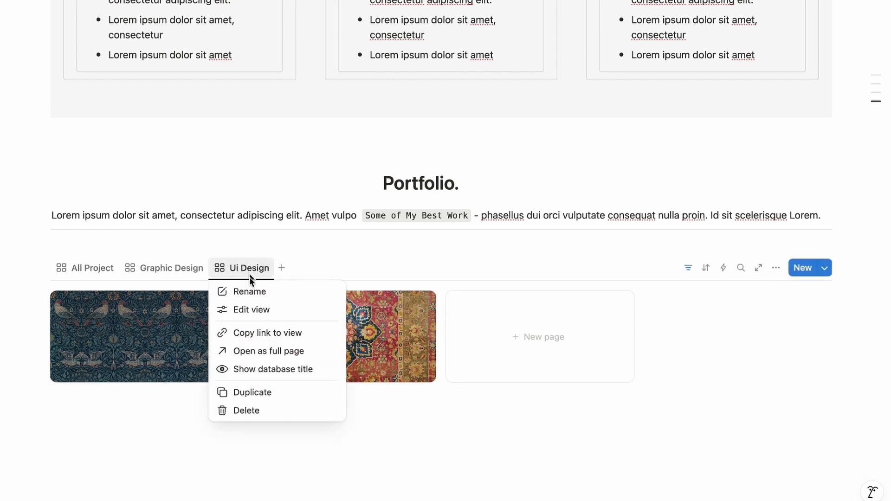
left_click(251, 309)
left_click(721, 227)
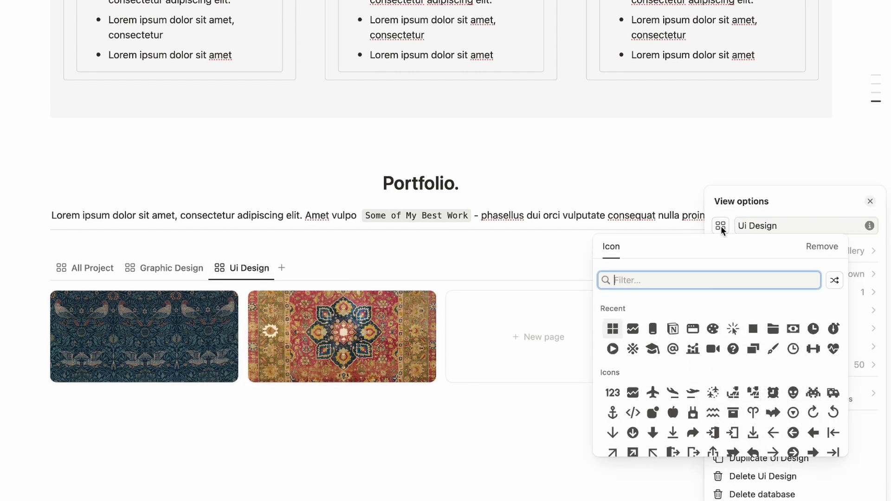
left_click(652, 331)
left_click(431, 185)
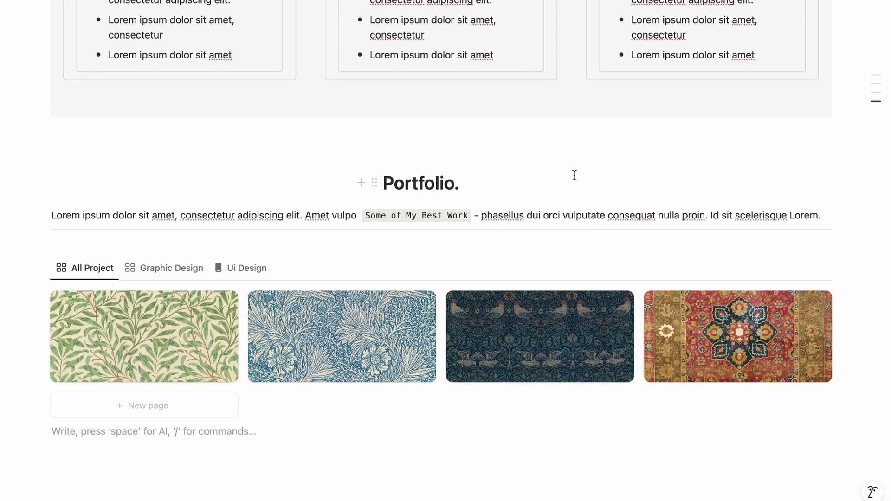
Copy the Portfolio heading below the gallery and rename it 'Testimonials'
left_click_drag(845, 158, 151, 187)
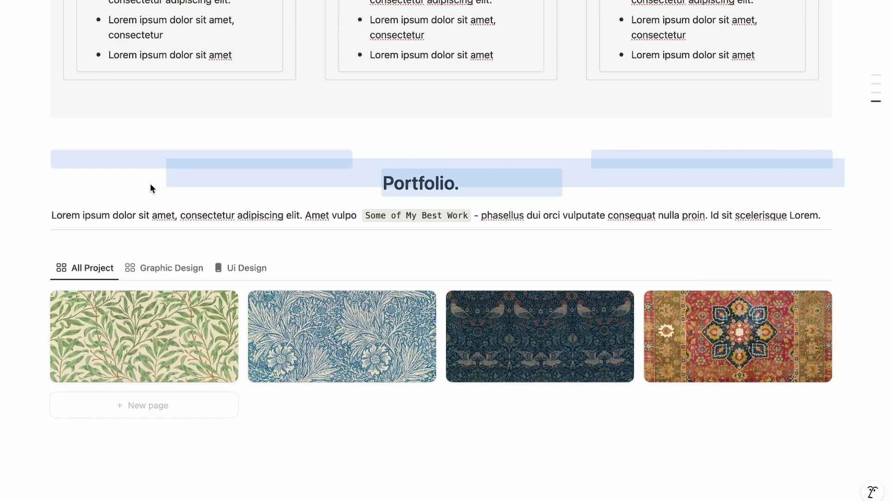
scroll(557, 241, "down", 2)
key("ctrl+v")
double_click(436, 403)
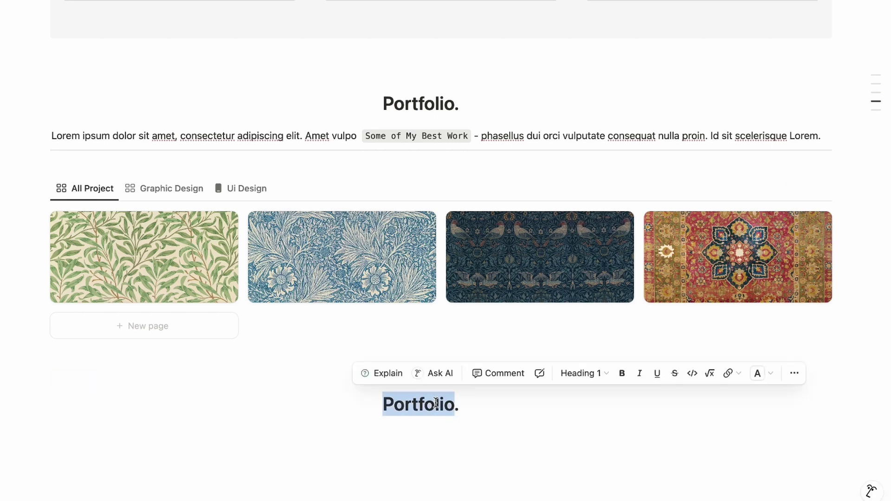
type("Tes")
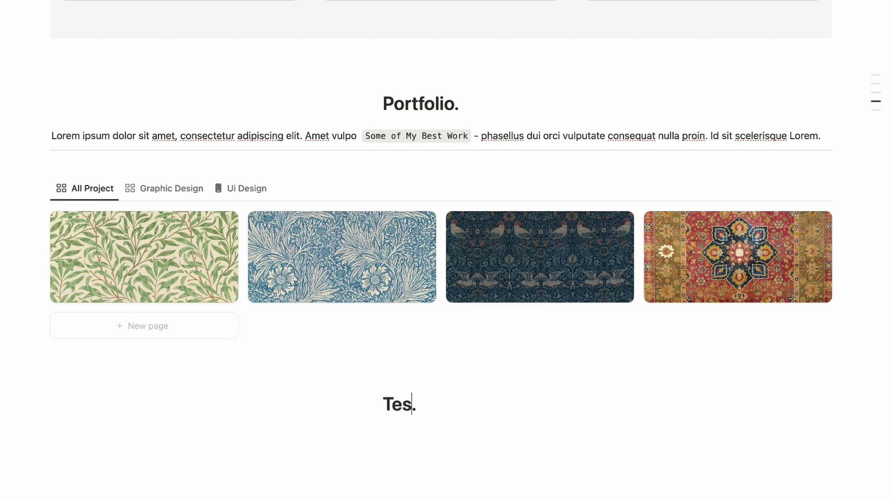
type("timonials")
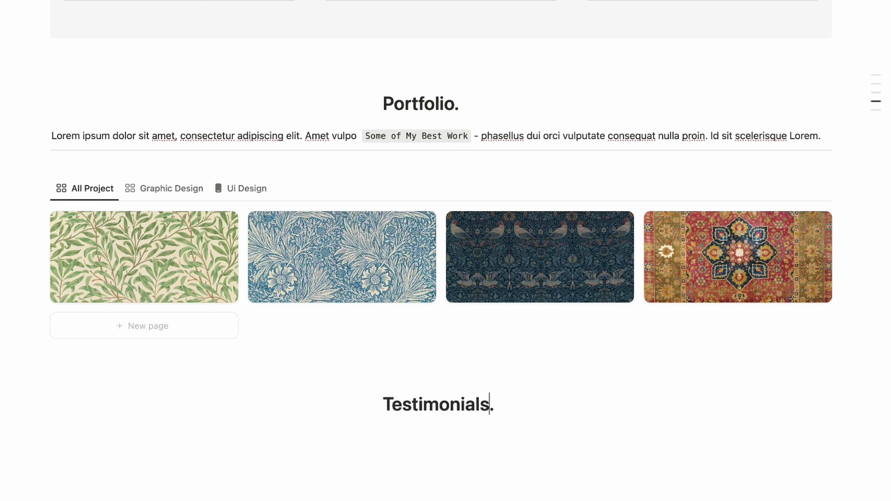
Add the sample testimonial paragraph under the heading, followed by a divider
key("Down")
type("Lorem ipsum dolor sit amet, Tristique amet sed massa nibh lectusa That’s what my client says dui orci vulputate consequat nulla proin. Id sit scelerisque Lorem ipsum.")
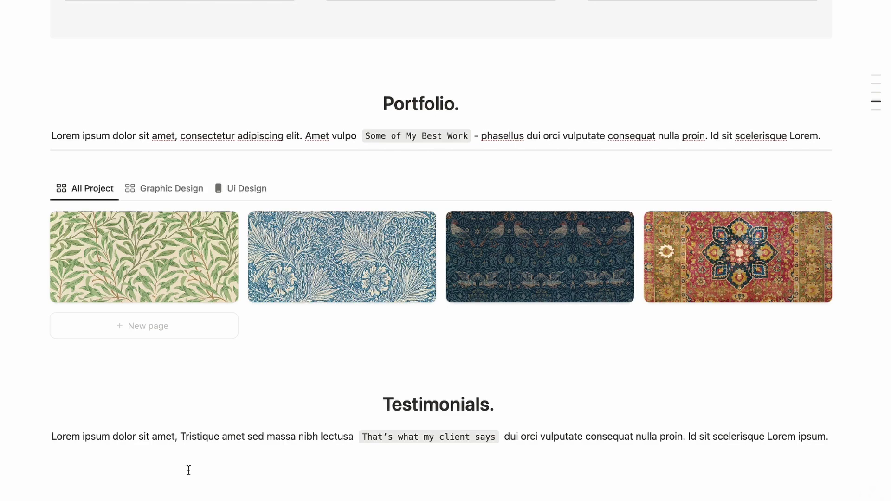
key("Return")
type("/divi")
key("Return")
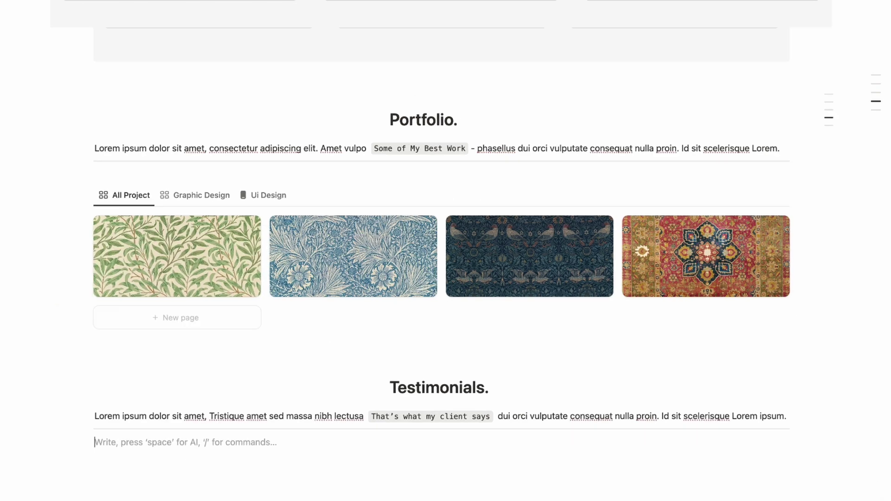
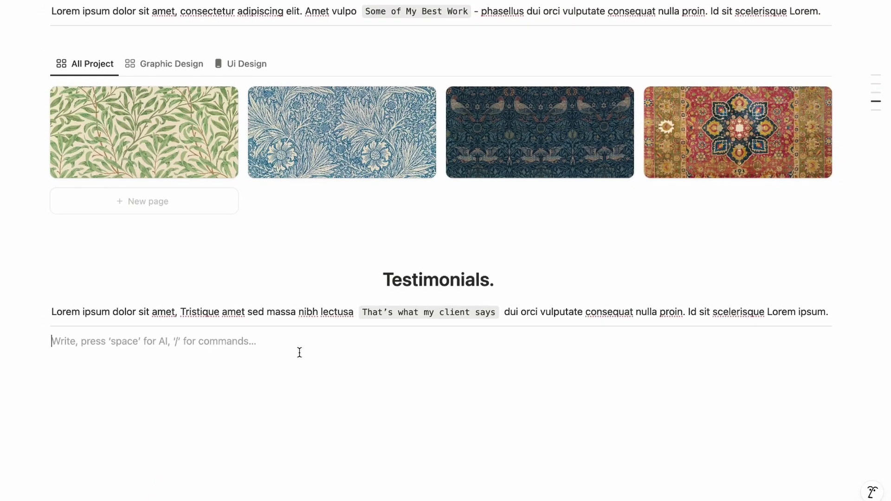
Insert the Sponsored.png logo image under Testimonials, narrow it, and add an empty line below
type("/image")
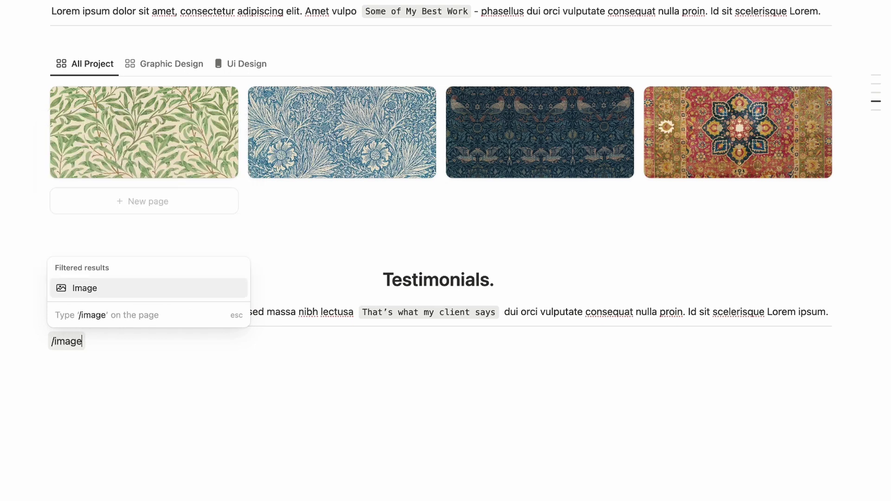
key("Return")
left_click(445, 400)
double_click(339, 254)
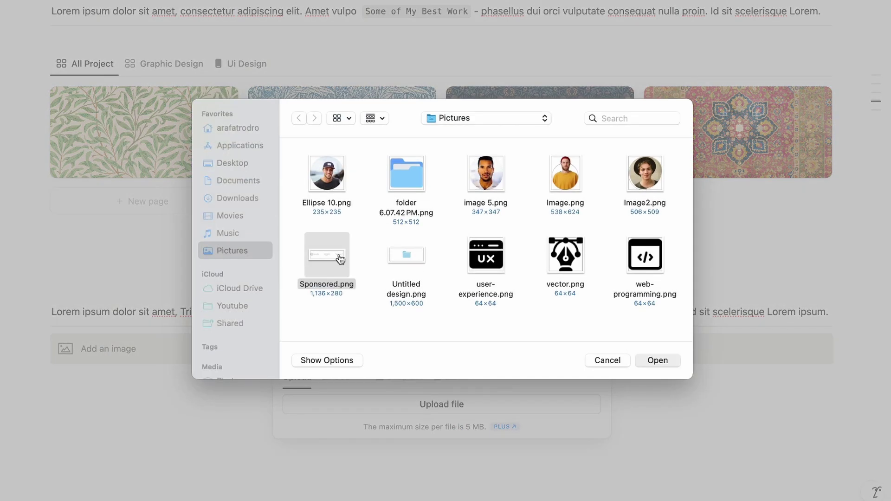
scroll(338, 254, "down", 5)
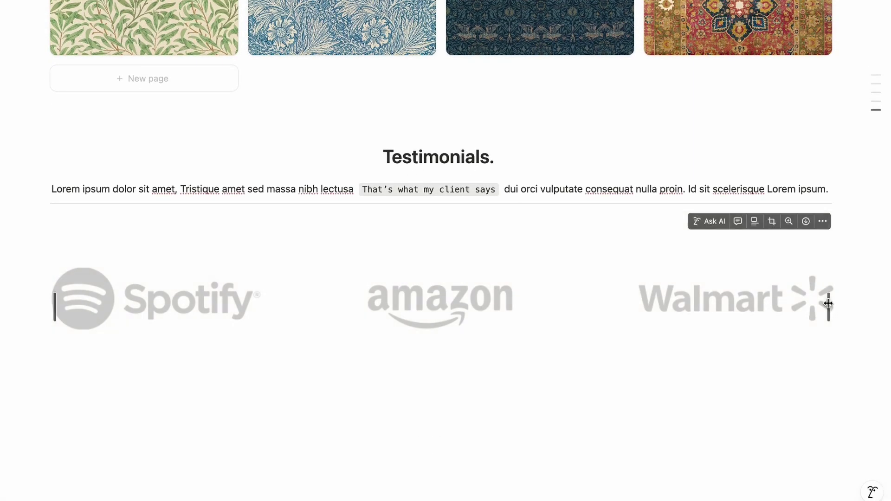
left_click_drag(827, 304, 761, 297)
left_click(455, 390)
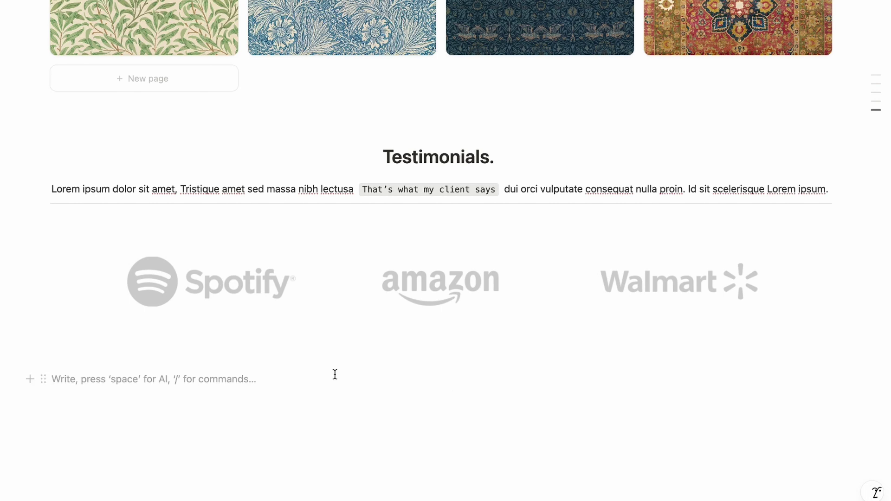
Split the block into two columns with A and B placeholders, then clear the left column
type("/2")
key("Down")
key("Down")
key("Return")
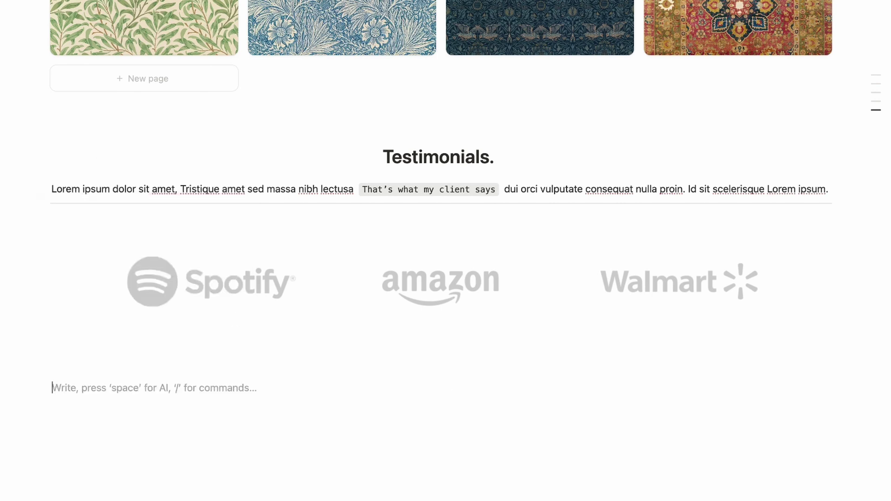
type("A")
left_click(699, 381)
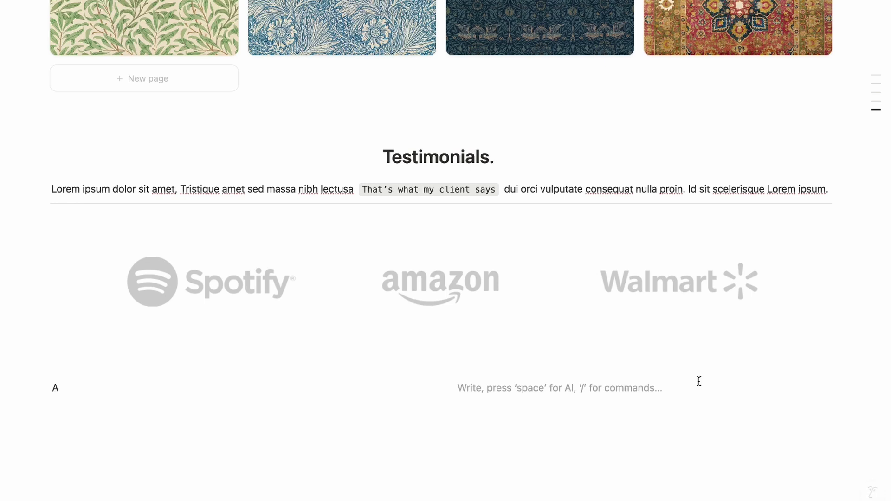
type("B")
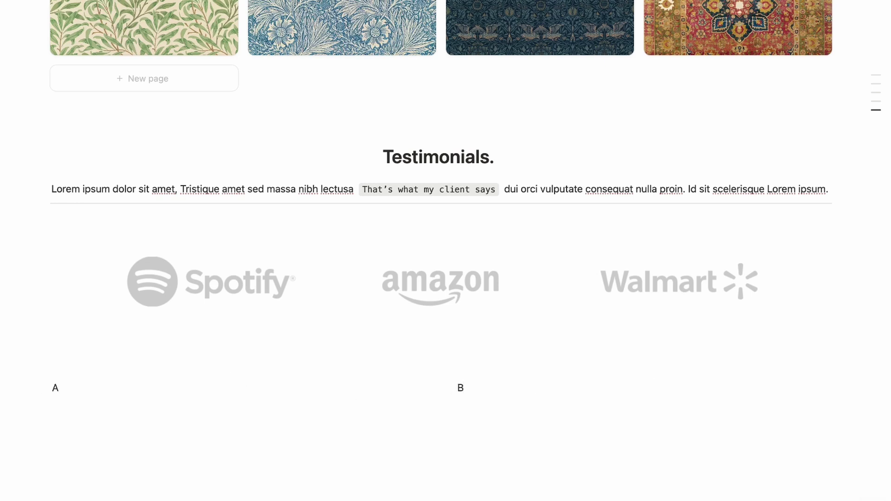
key("BackSpace")
type("/")
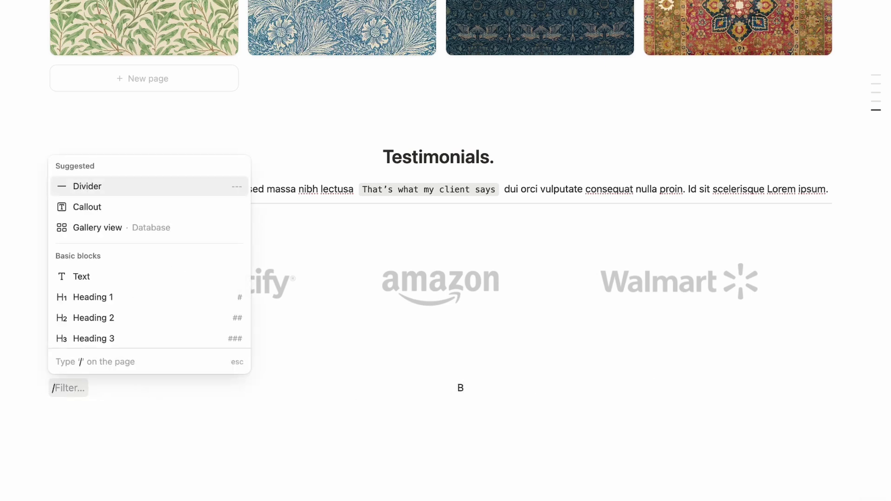
type("2")
key("Down")
key("Down")
key("Down")
key("Down")
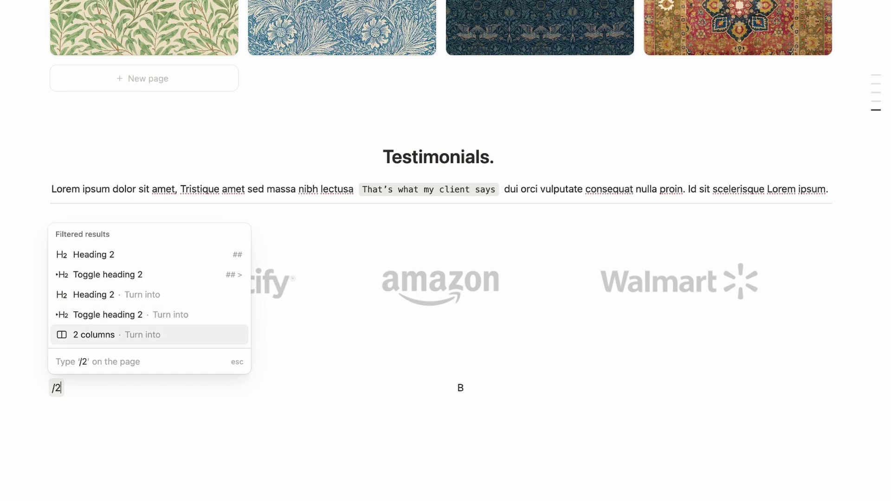
key("BackSpace")
key("BackSpace")
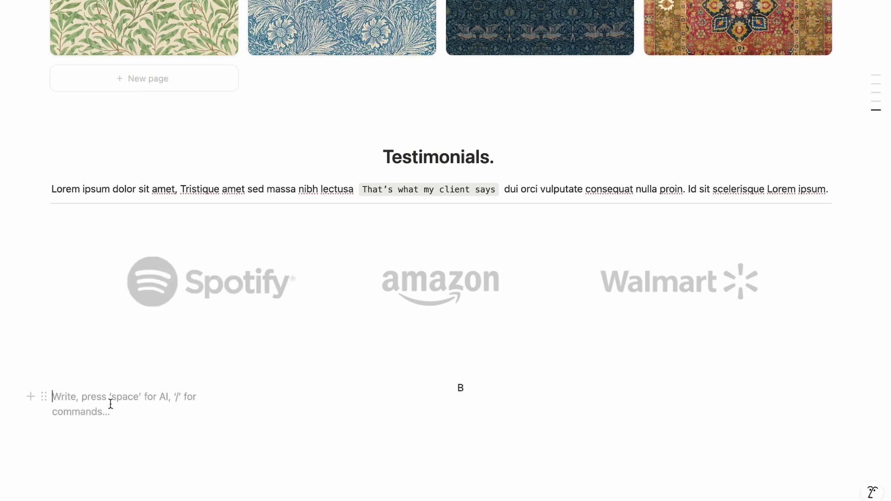
Upload Image.png into the left column and shrink it to a small avatar
type("/image")
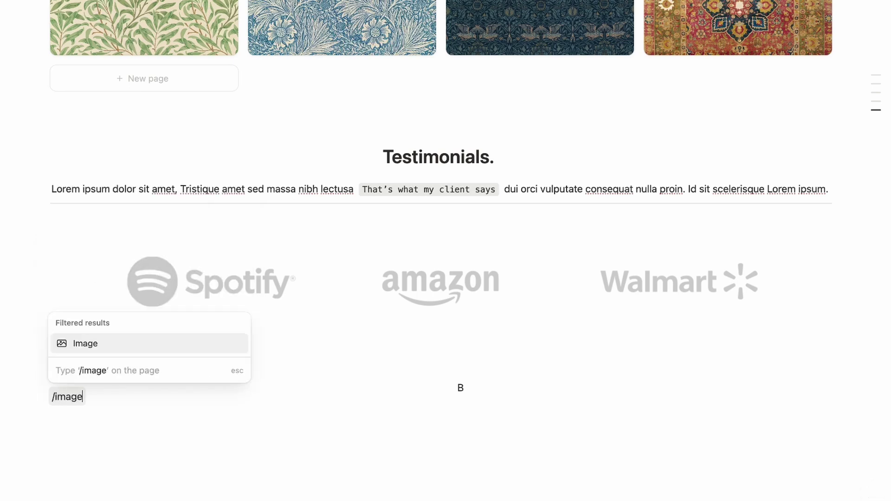
key("Return")
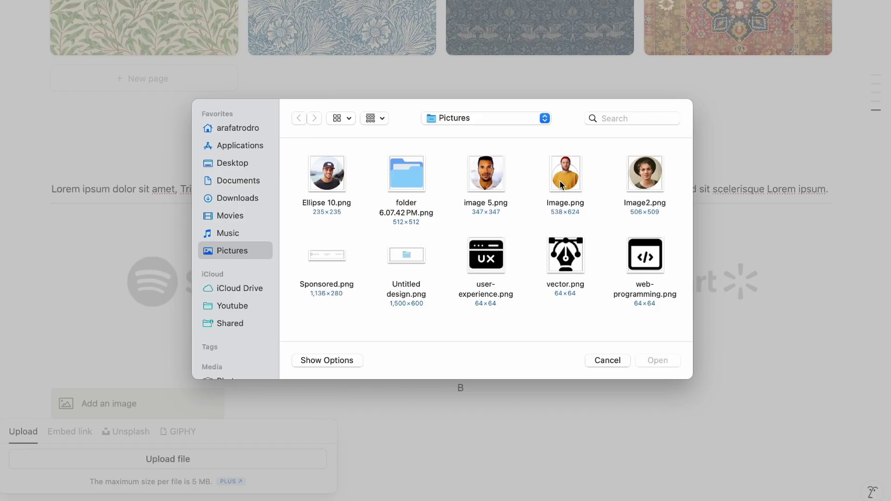
double_click(559, 180)
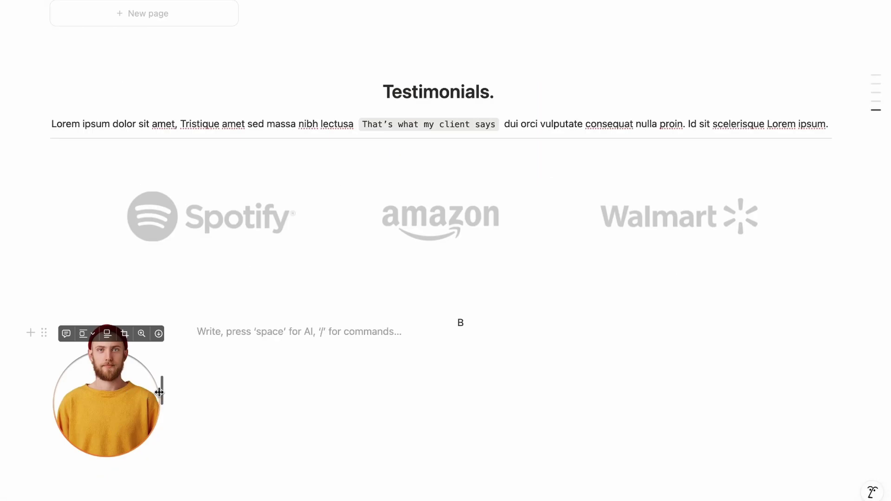
left_click_drag(160, 392, 91, 349)
left_click(228, 326)
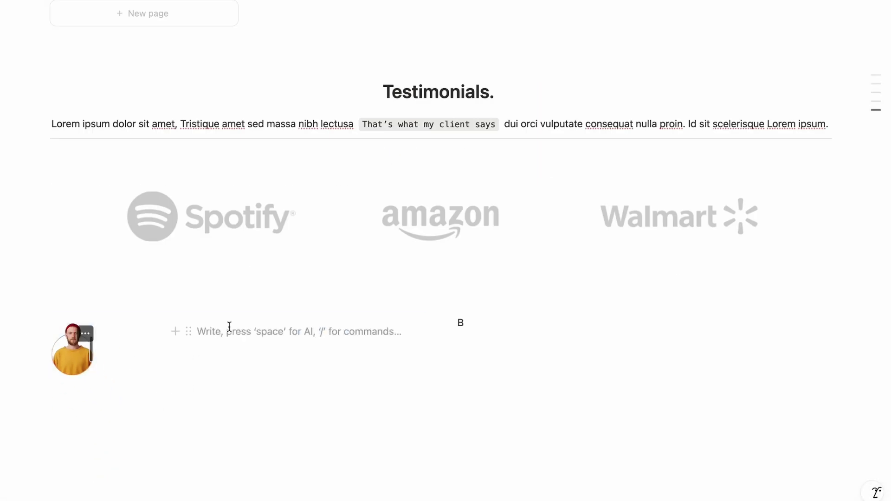
Add a pasted testimonial quote beside the portrait, widen its column, and delete the B placeholder
type("/quo")
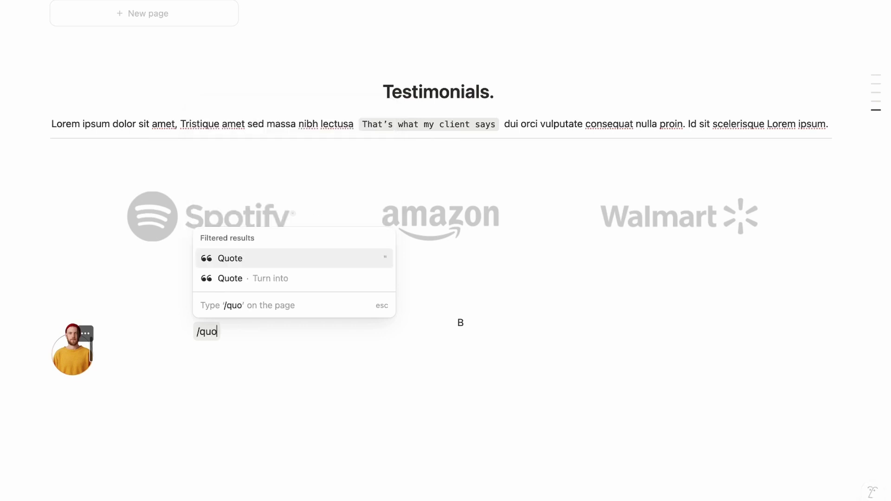
key("Return")
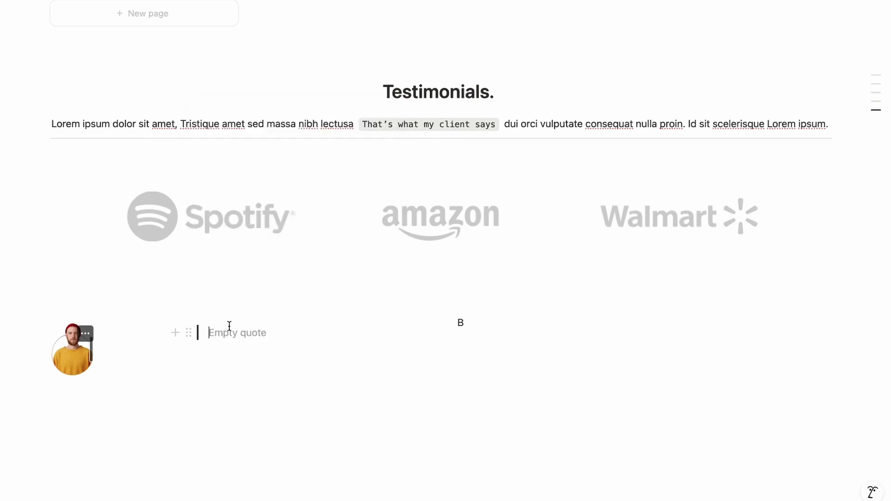
type("Lorem ipsum dolor sit amet consectetur. In enim cursus odio accumsan. Id leo urna velit neque mattis id tellus arcu condimentum.")
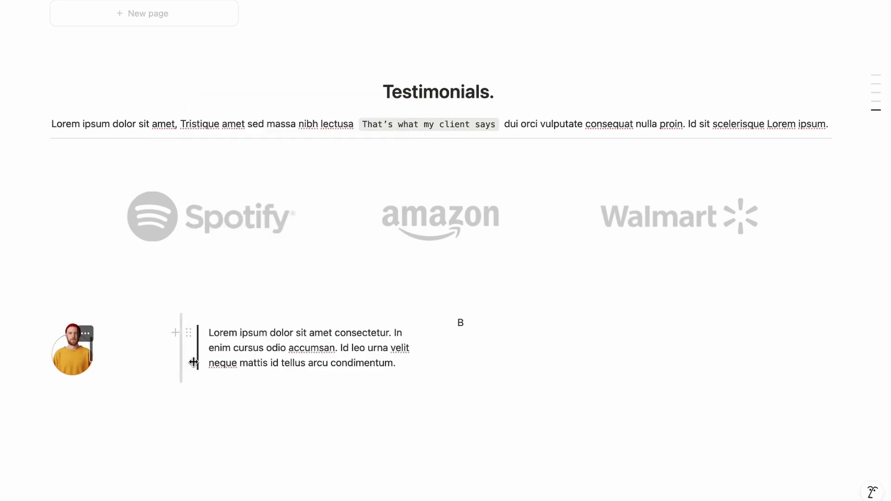
left_click_drag(180, 357, 106, 356)
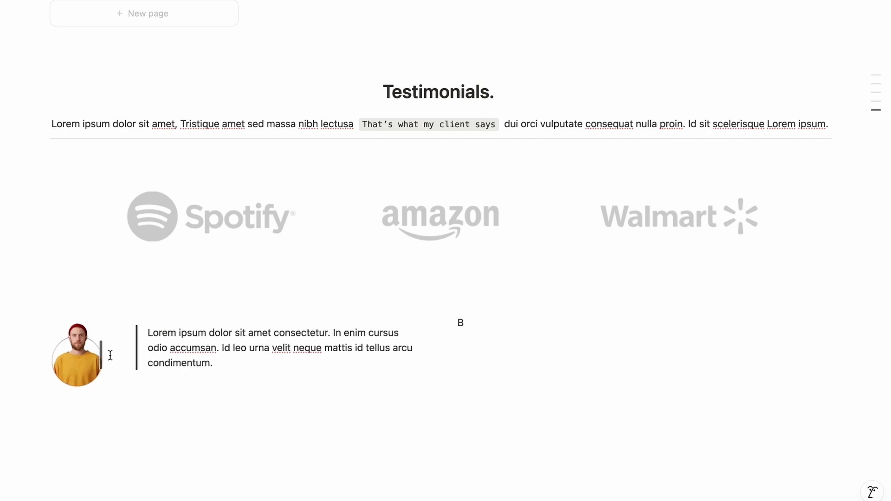
left_click(204, 387)
scroll(523, 303, "down", 1)
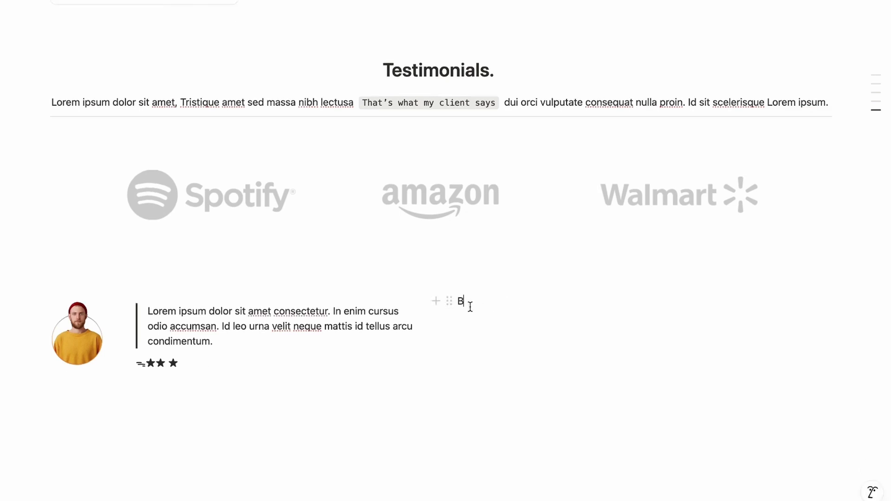
key("BackSpace")
Upload the curly-haired portrait image into the right column
type("/2")
key("Down")
key("Down")
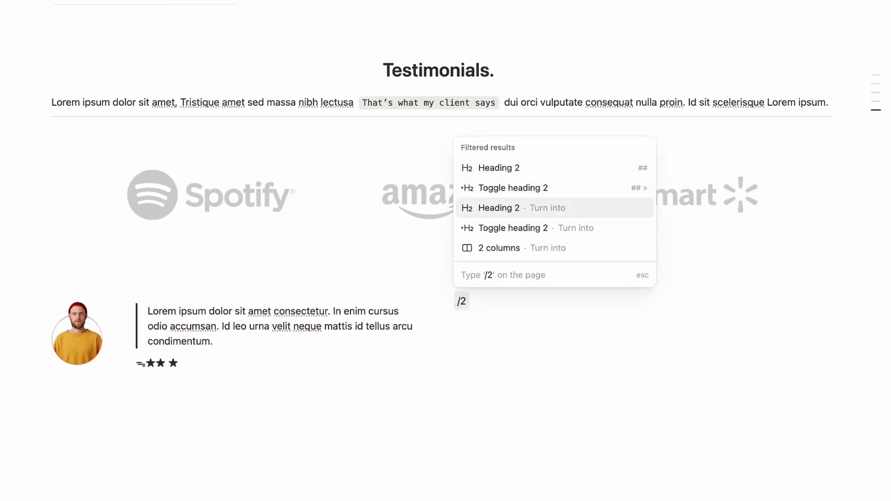
key("Down")
key("Down")
key("Return")
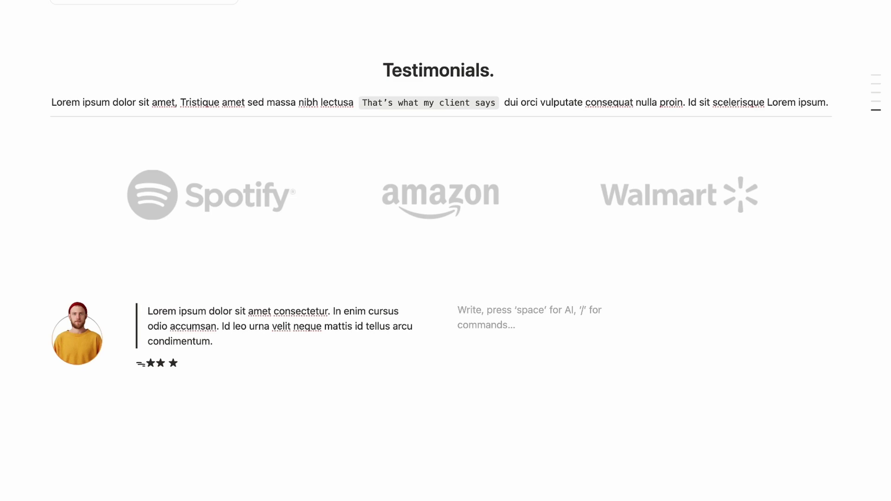
type("/image")
key("Return")
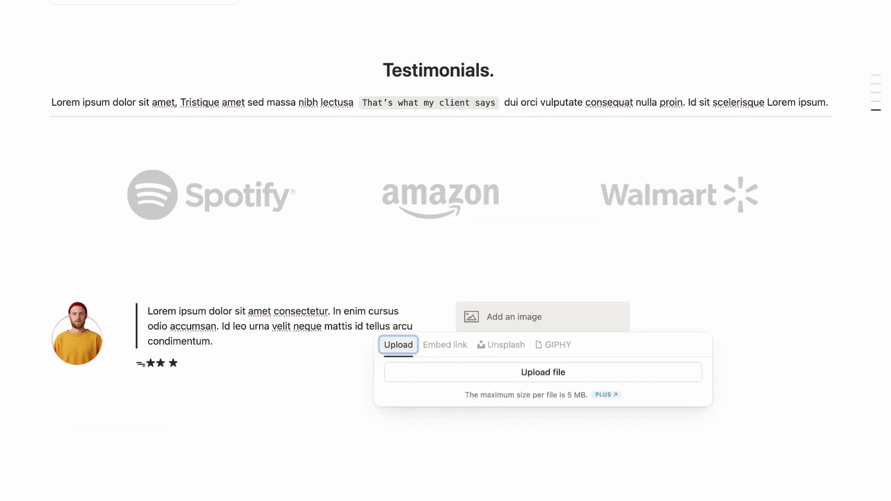
left_click(437, 371)
double_click(646, 166)
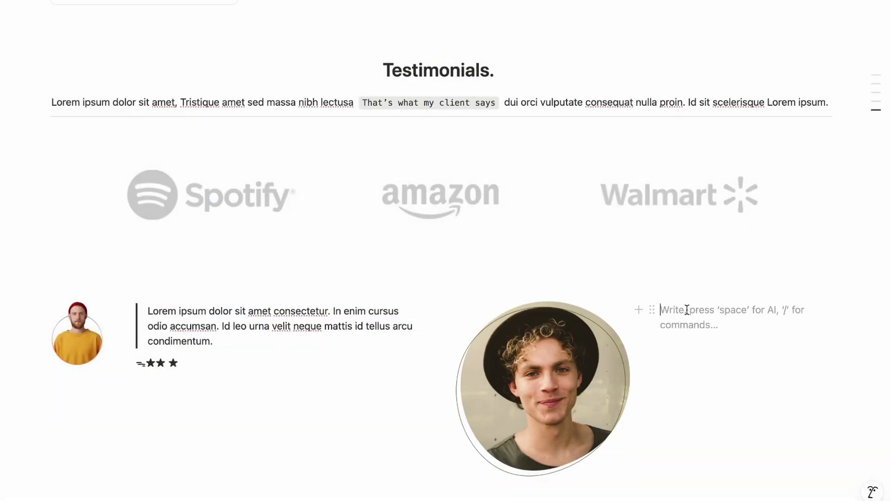
Add a pasted testimonial quote beside the second portrait, shrinking the portrait and widening the quote
type("/")
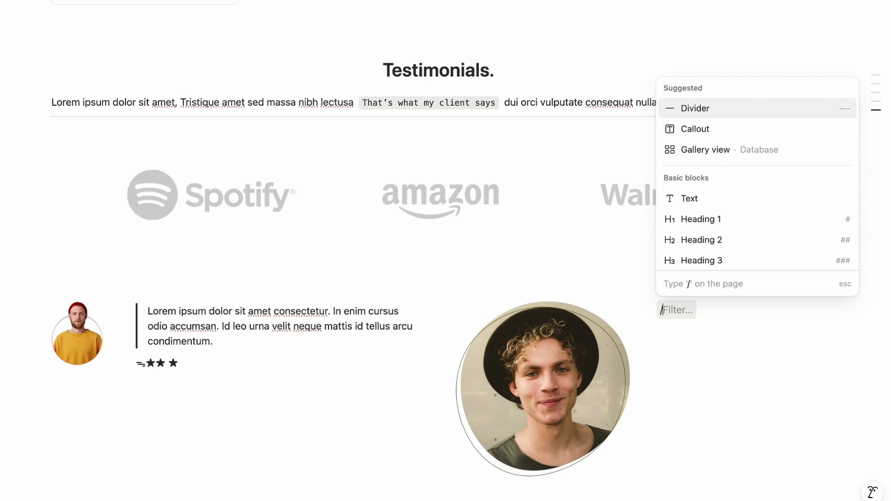
type("q")
key("Return")
type("Lorem ipsum dolor sit amet consectetur. In enim cursus odio accumsan. Id leo urna velit neque mattis id tellus arcu condimentum.")
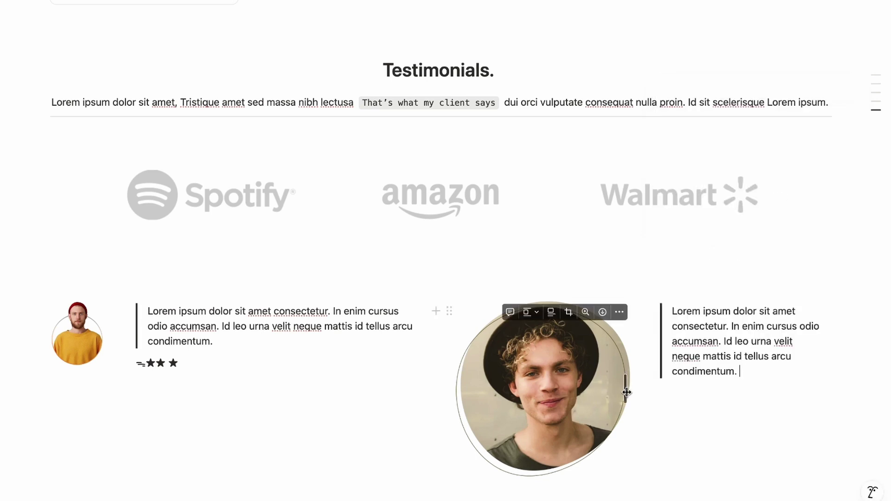
left_click_drag(626, 392, 512, 332)
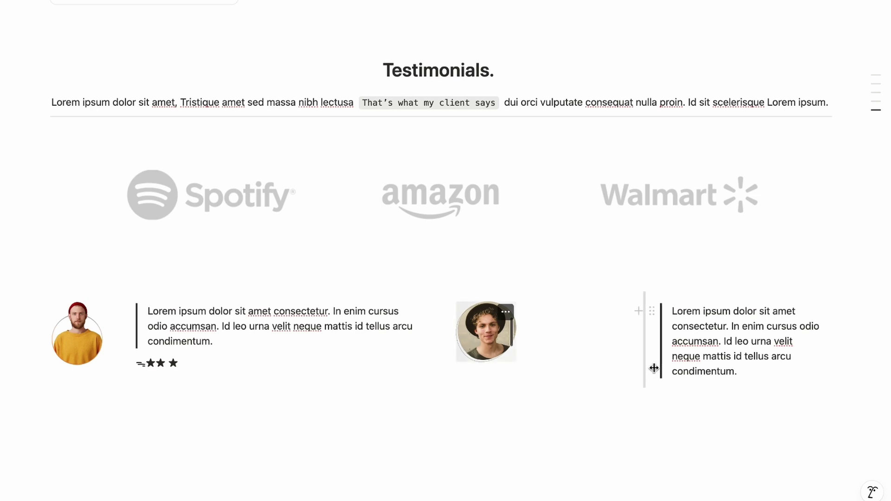
left_click_drag(654, 368, 534, 360)
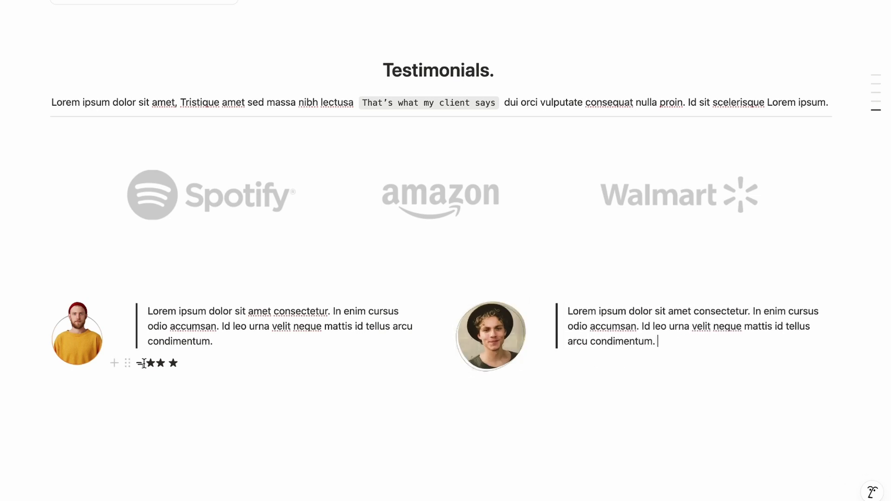
Copy the star rating under the second quote and extend it to five stars
left_click(127, 363)
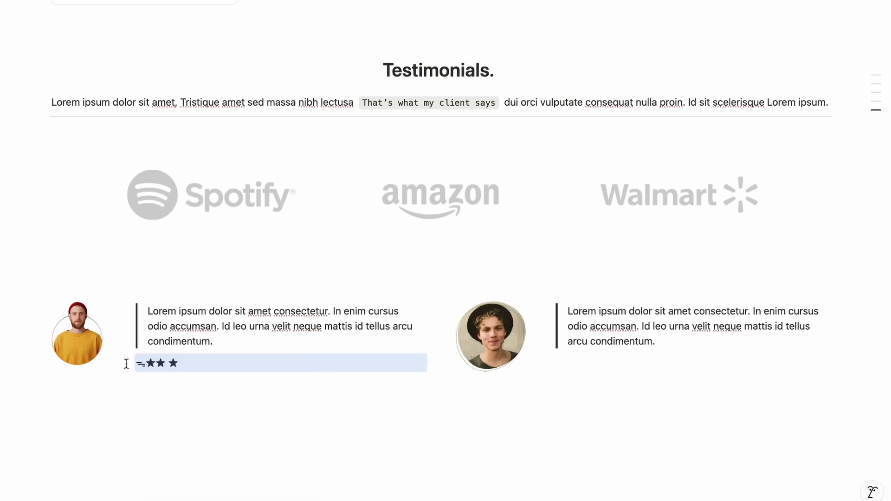
left_click(630, 363)
type("★★ ★ ★ ★")
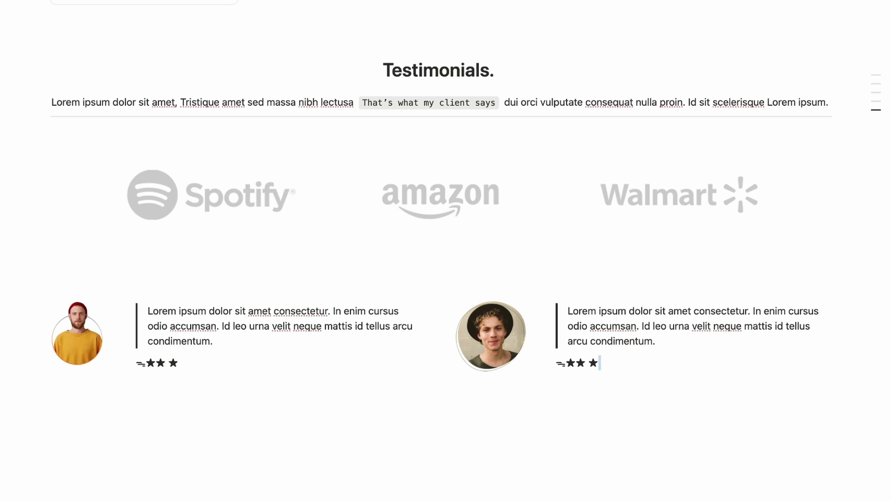
key("shift+Left")
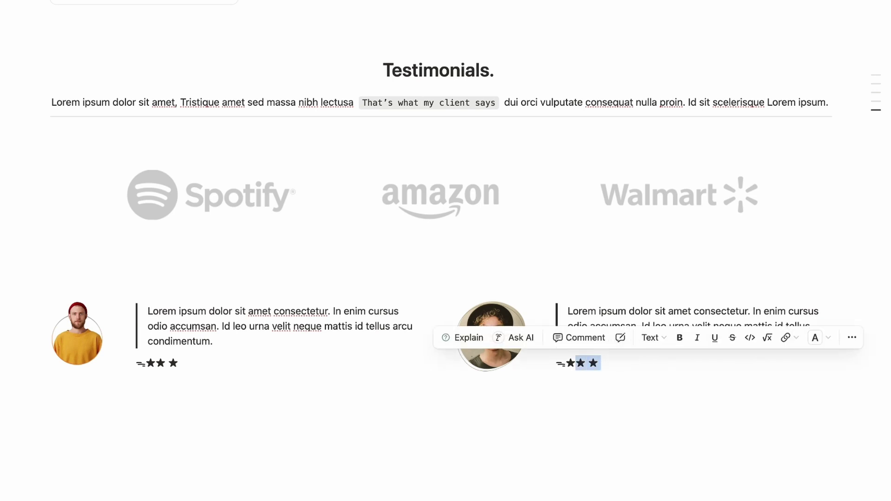
key("ctrl+z")
key("Down")
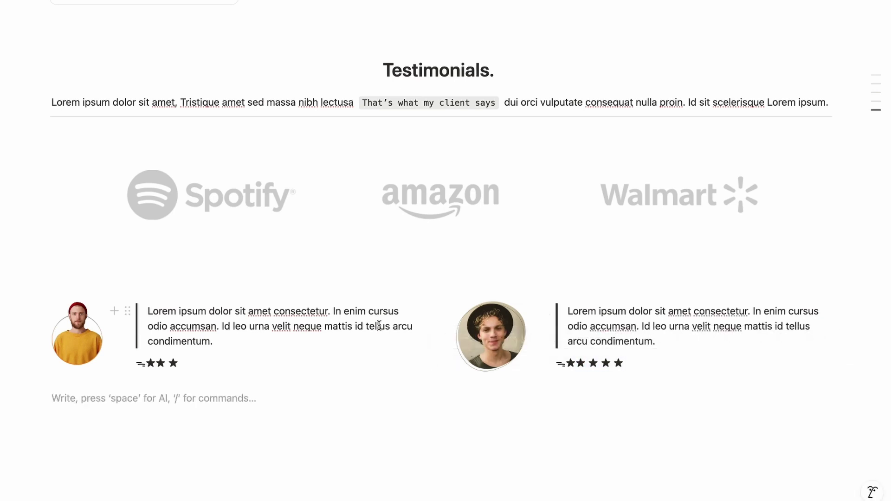
Paste a copy of the testimonial row and replace both of its photos, using image 5.png
key("ctrl+v")
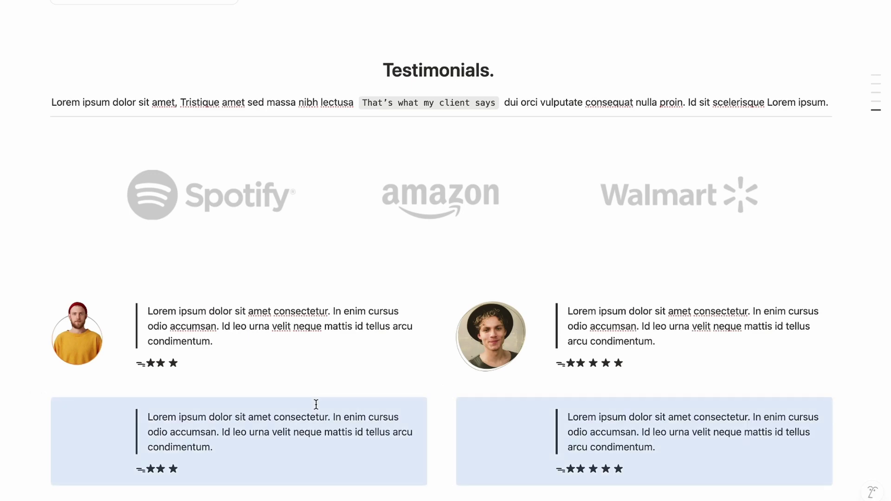
left_click(93, 419)
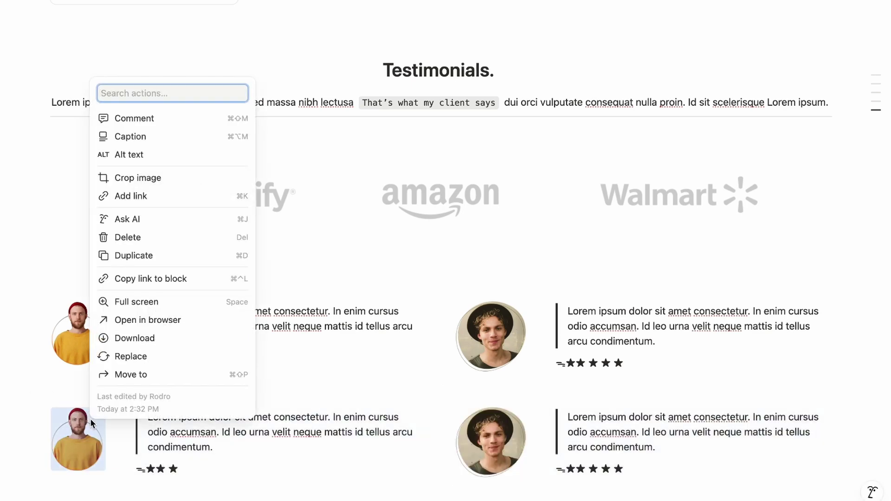
left_click(126, 357)
left_click(176, 377)
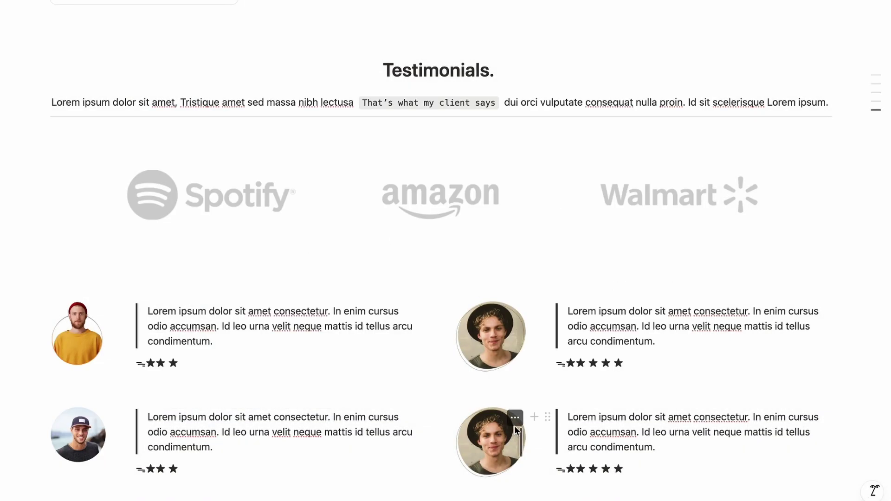
left_click(514, 420)
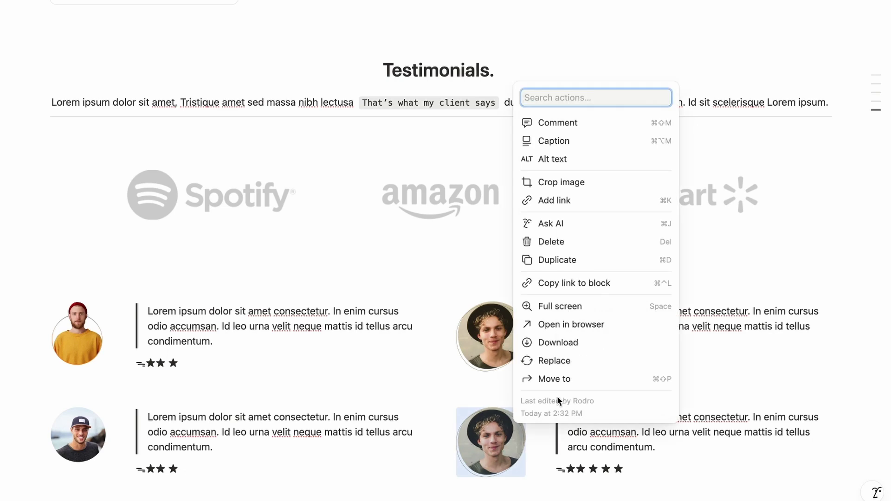
left_click(553, 360)
left_click(524, 377)
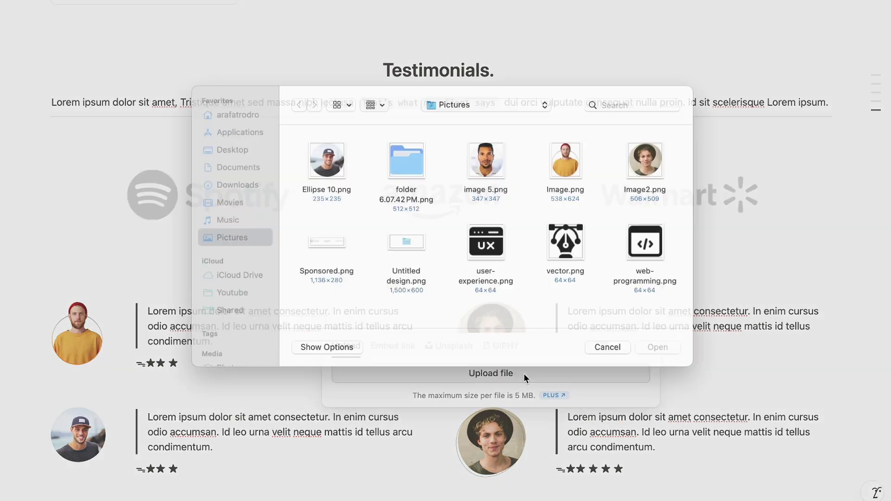
double_click(478, 169)
Paste a copy of the Testimonials heading block below the grid
scroll(478, 290, "down", 2)
scroll(344, 376, "down", 2)
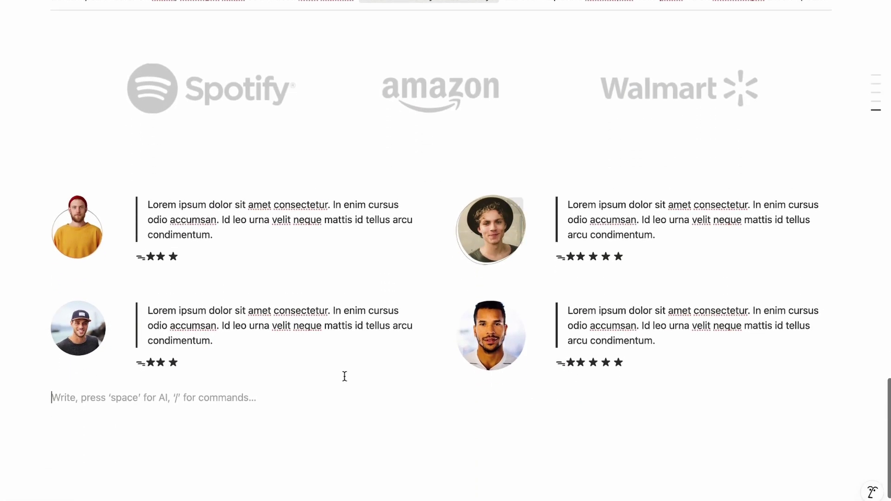
key("Return")
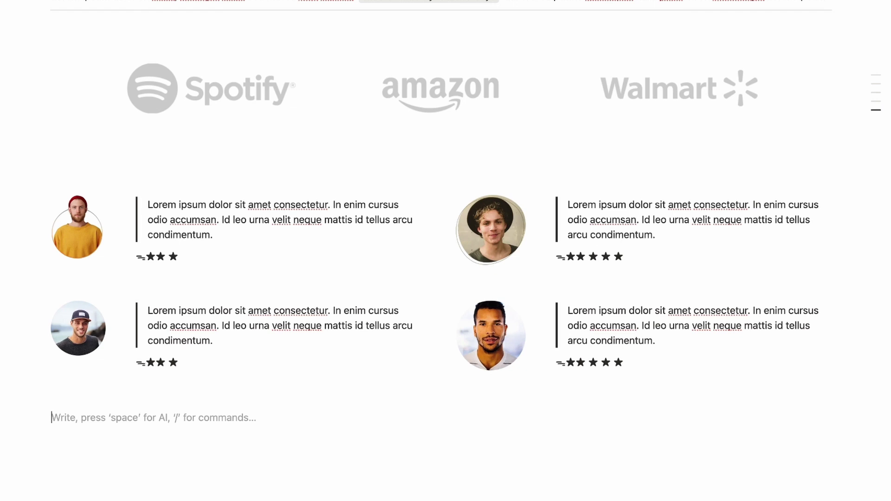
type("Testimonials.")
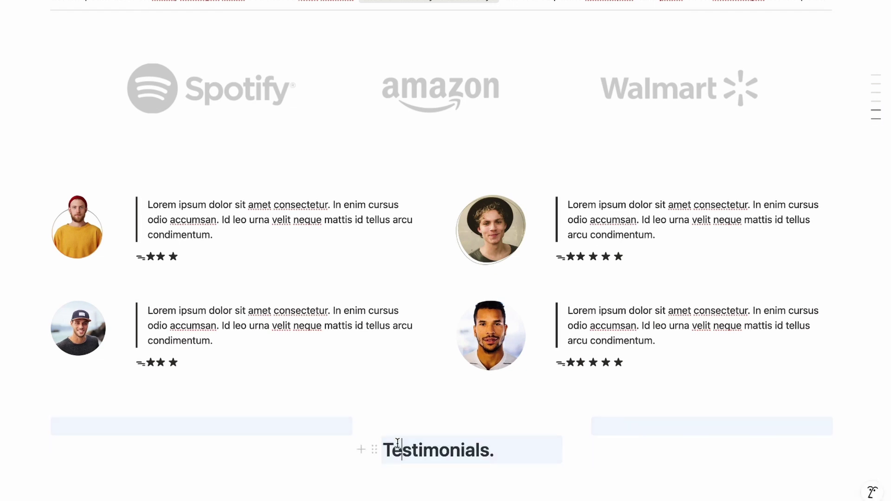
Rename the copied heading from Testimonials to Contact
double_click(398, 447)
type("Contact.")
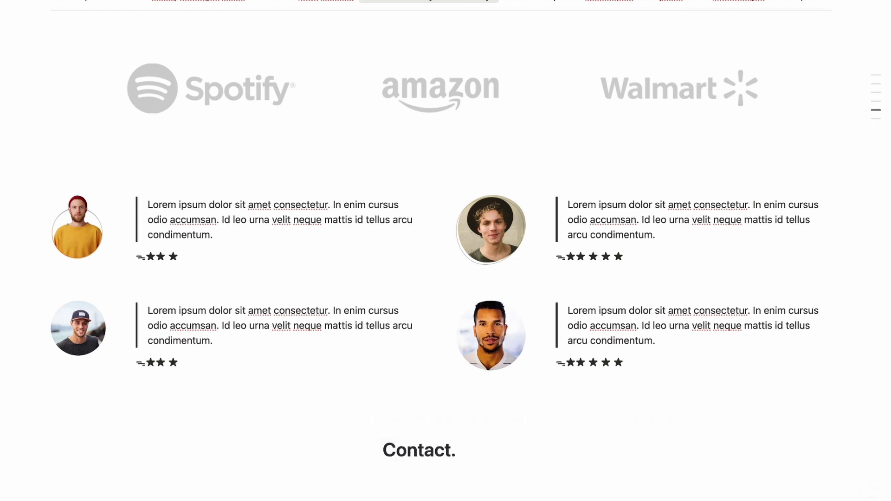
scroll(399, 417, "down", 1)
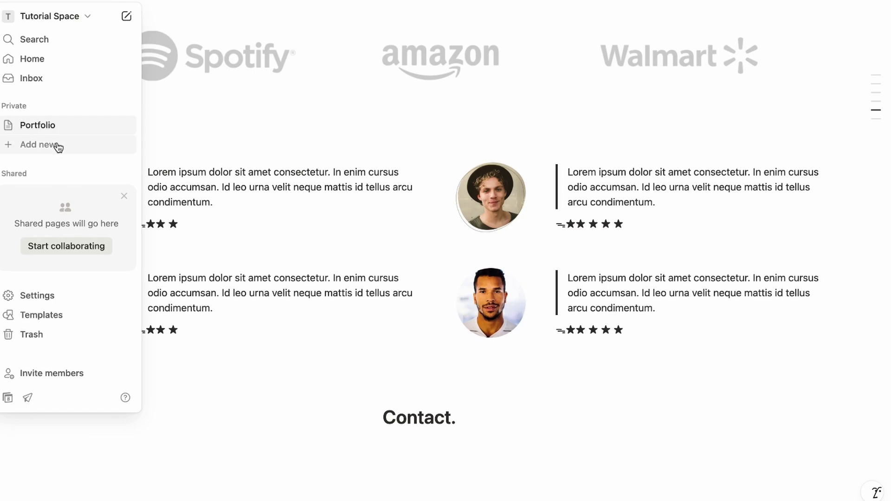
Create an empty page titled Contact Form containing a form named Say Hello!
left_click(58, 146)
left_click(292, 112)
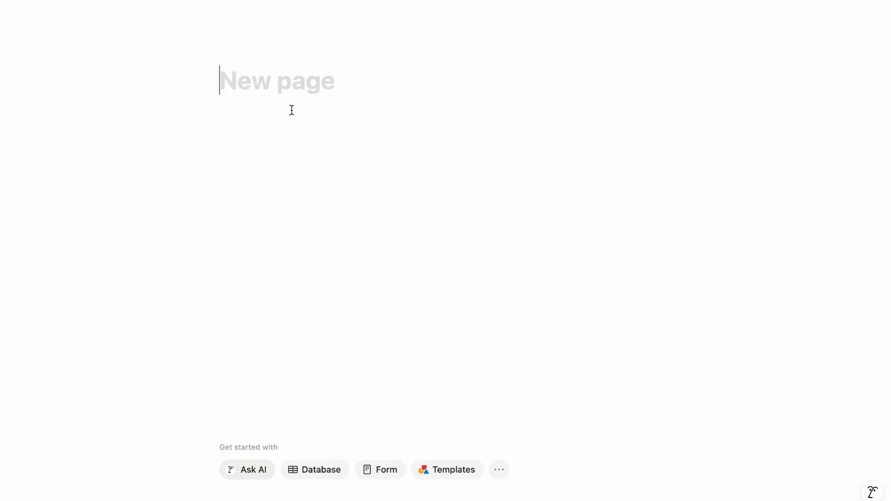
type("Contact F")
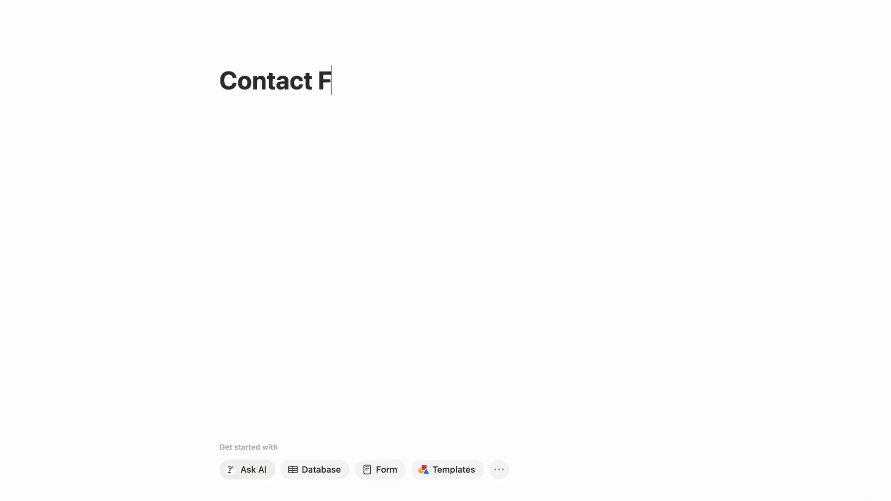
type("orm")
key("Return")
type("/")
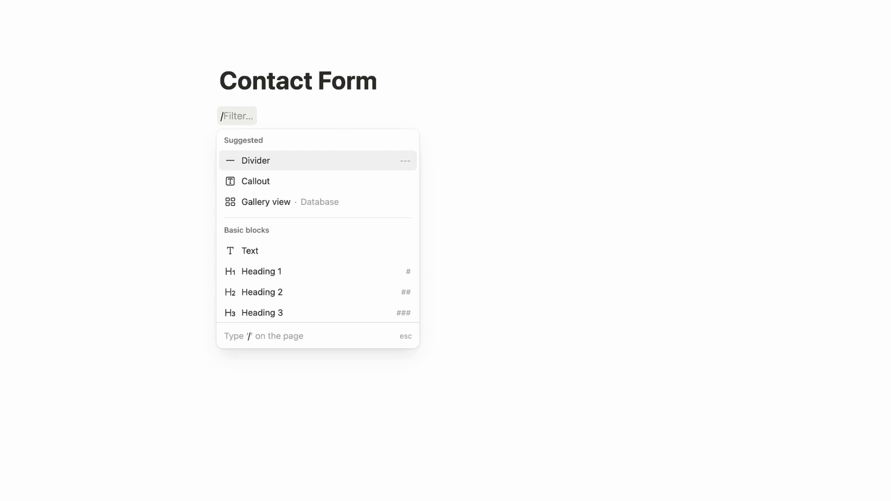
type("form")
key("Return")
type("S")
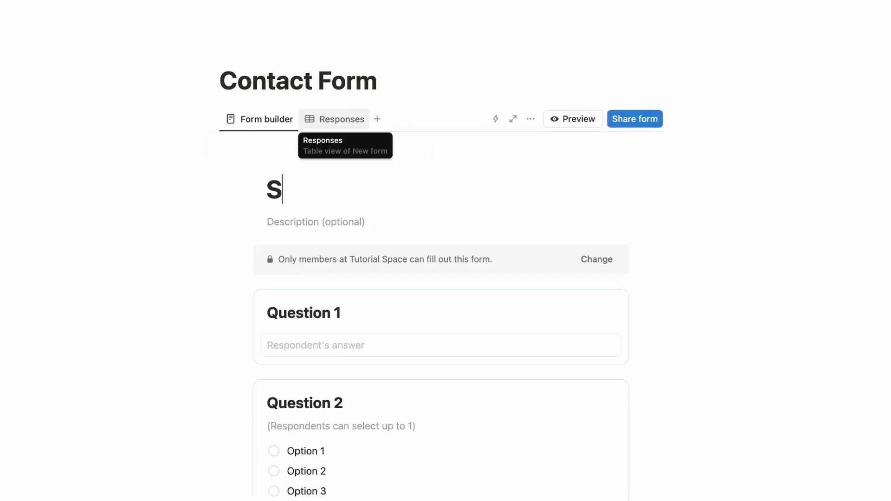
type("ay Hello!")
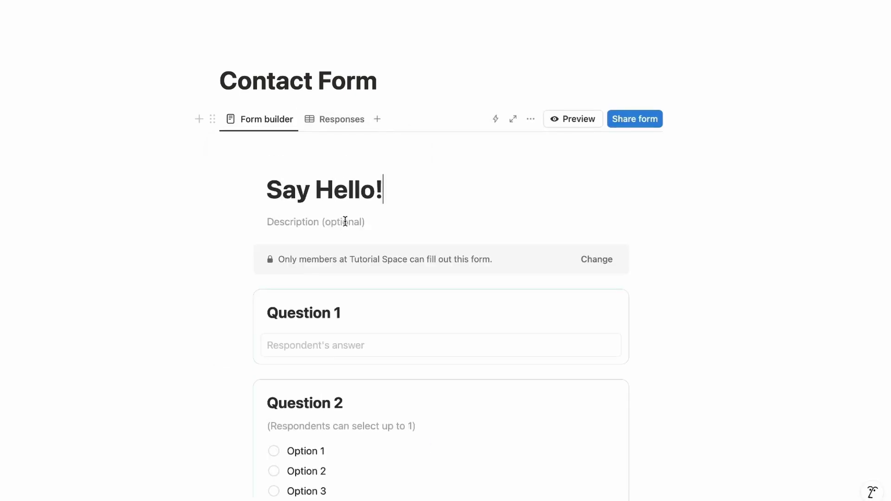
Rename Question 1 to a required Name question and delete Question 2
scroll(340, 222, "down", 3)
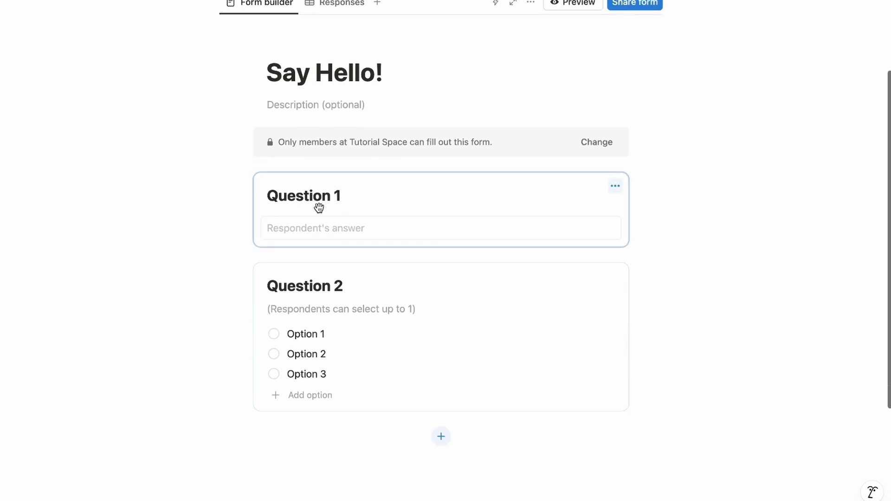
triple_click(308, 195)
type("Name")
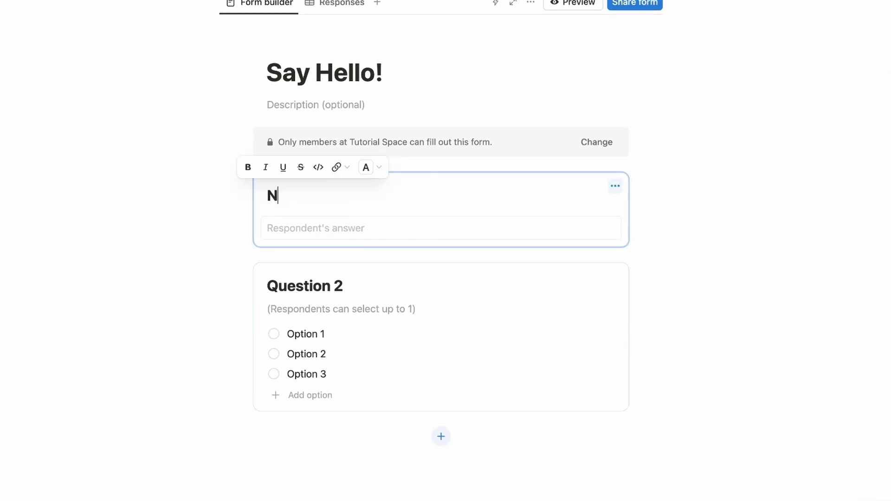
left_click(615, 195)
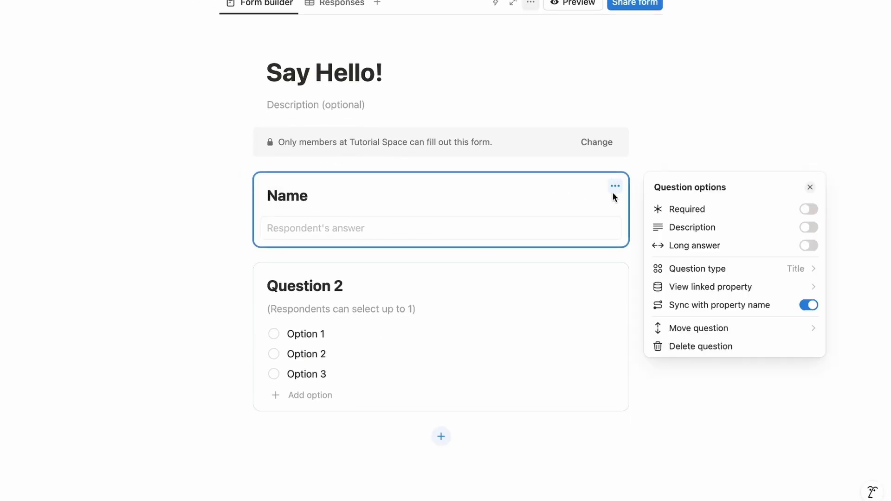
left_click(811, 212)
left_click(465, 284)
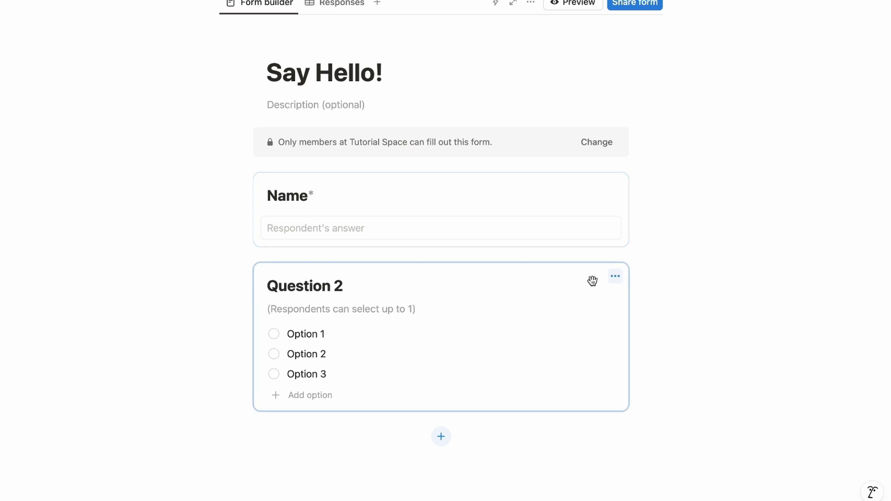
left_click(616, 278)
left_click(728, 478)
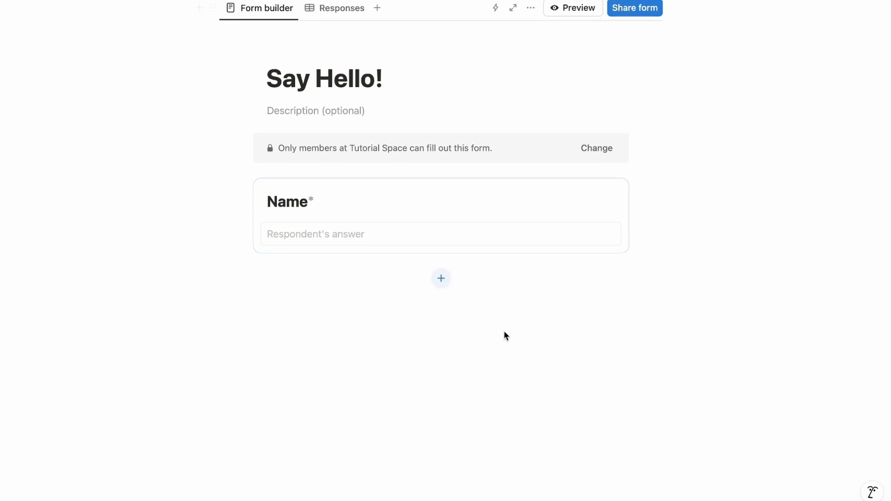
Add a required Email question to the form
left_click(442, 279)
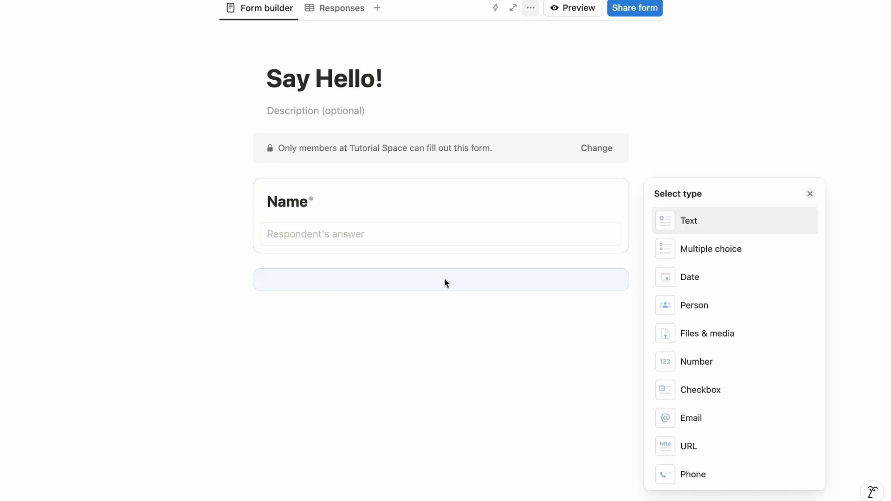
left_click(700, 420)
left_click(616, 286)
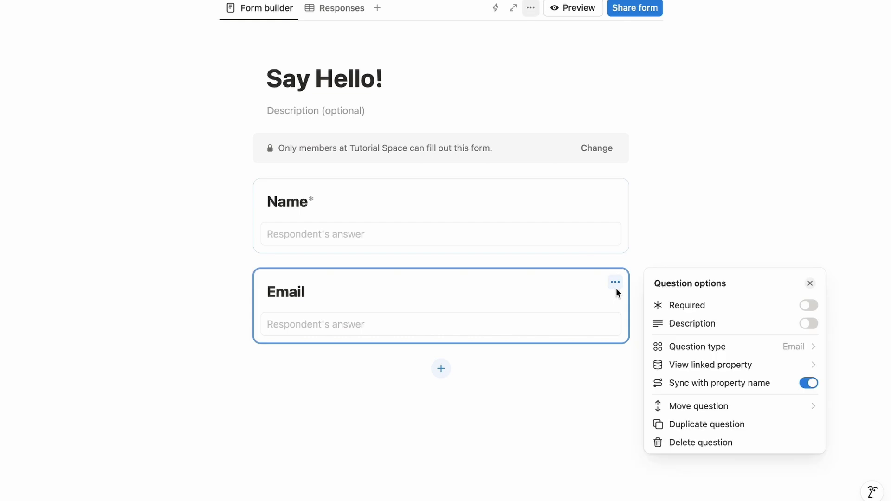
left_click(808, 305)
left_click(448, 378)
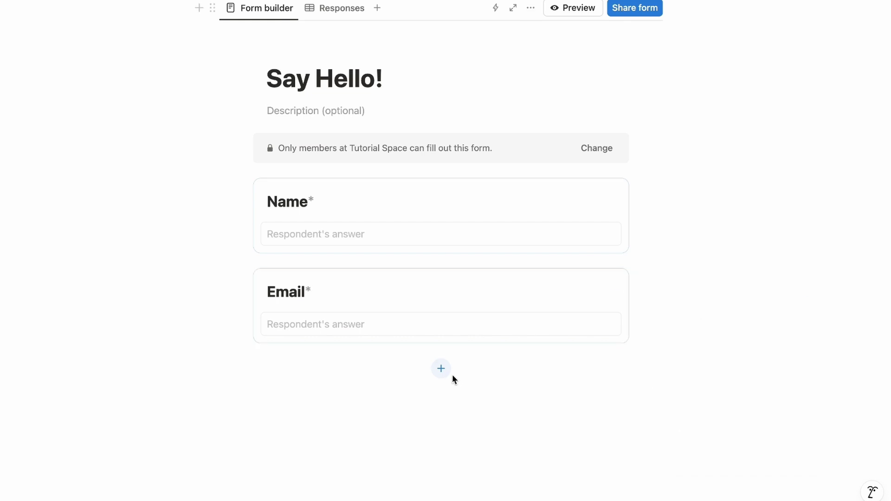
left_click(443, 369)
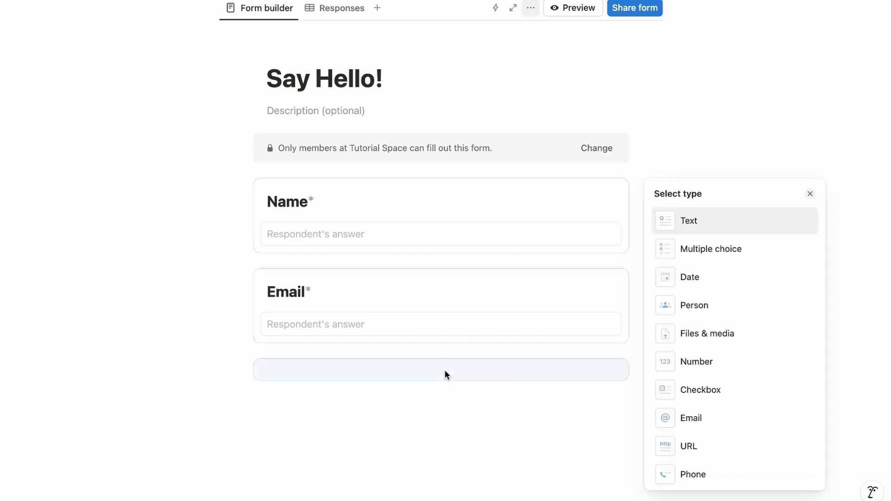
Make a multiple-choice 'What service do you want' question with Graphic Design, Web Development, Marketing
left_click(709, 250)
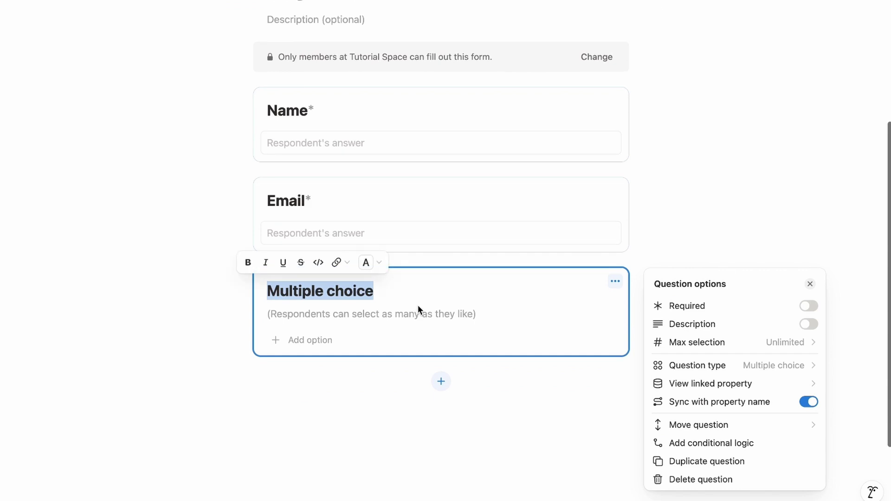
type("What service do you want")
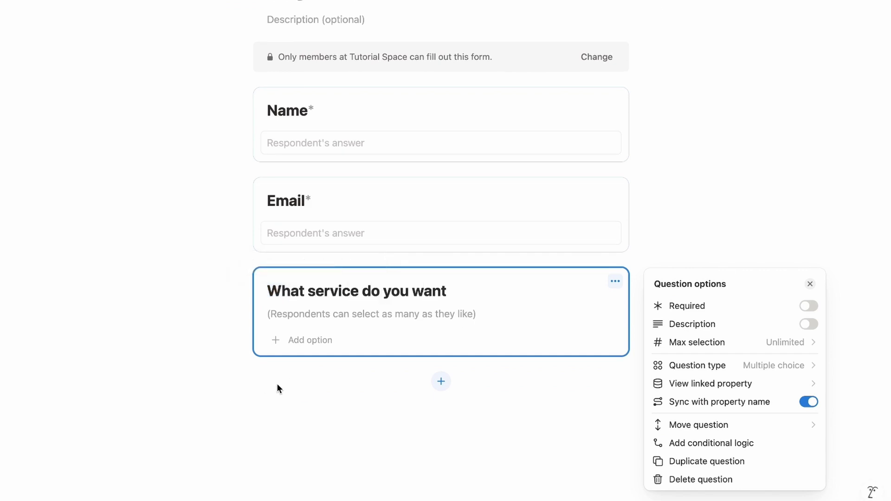
left_click(308, 341)
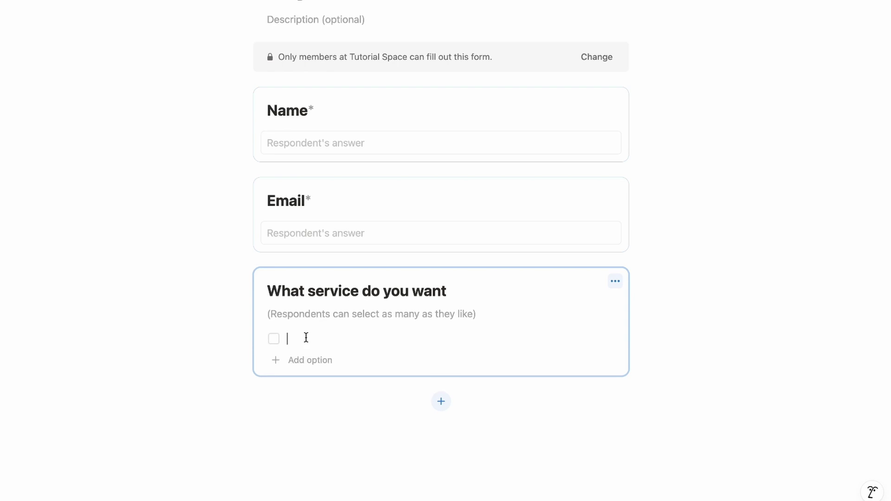
type("Graphic Design")
key("Return")
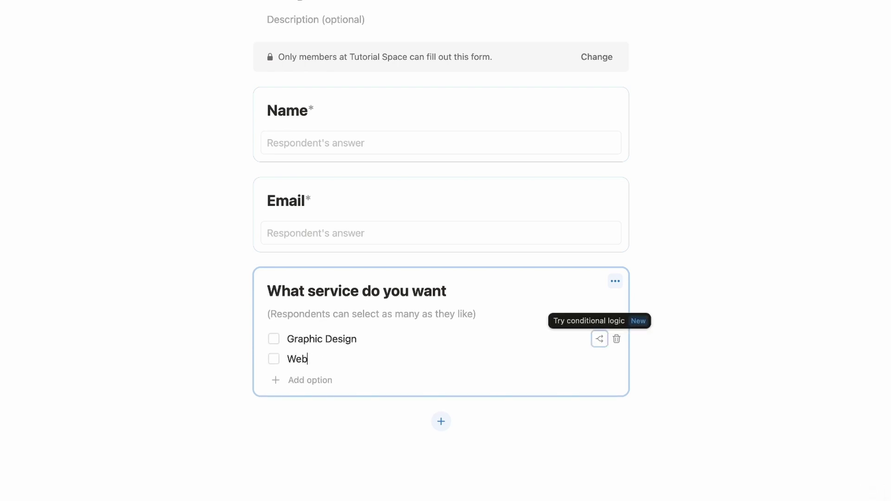
type("Web Development")
key("Return")
type("Marketing")
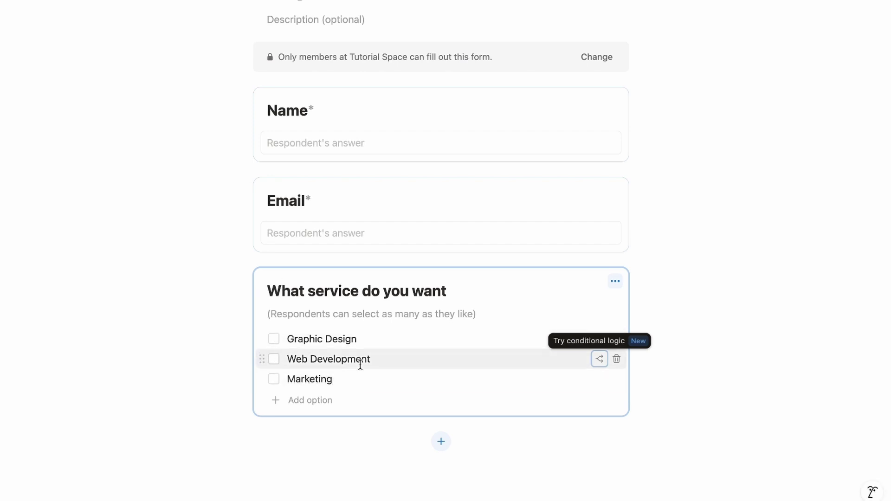
Add a long-answer text question titled Message at the end of the form
left_click(441, 441)
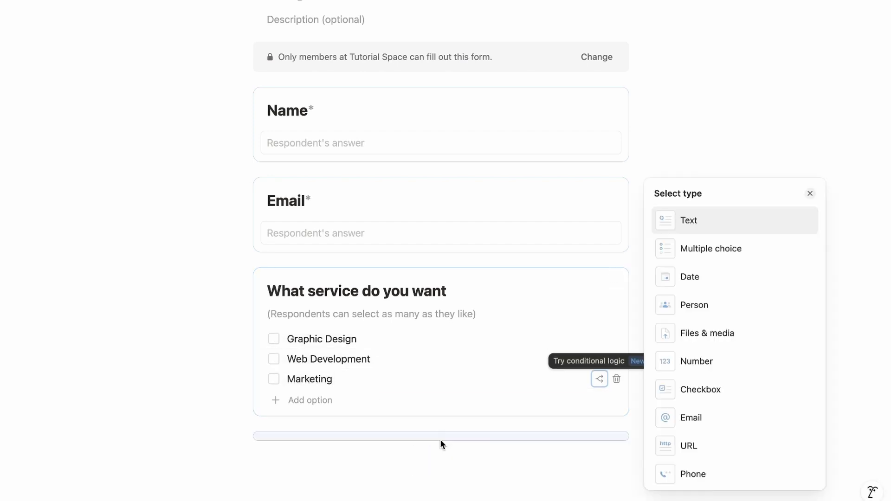
left_click(703, 220)
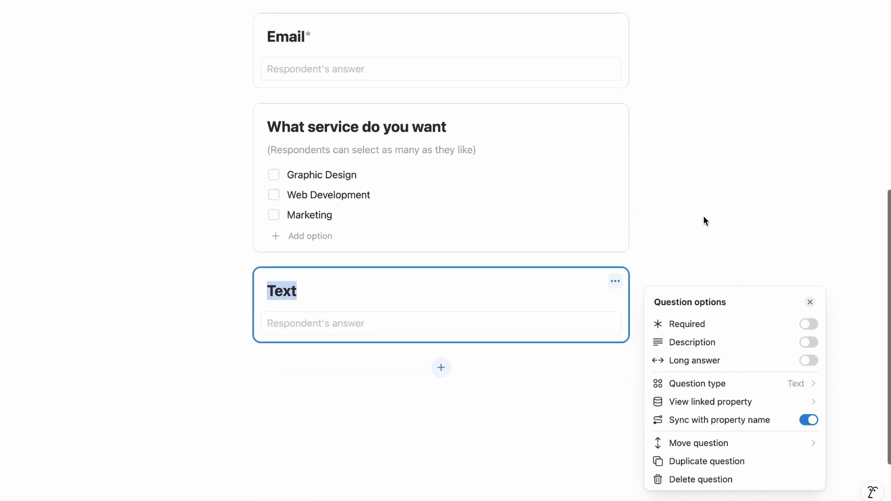
left_click(808, 360)
left_click(302, 300)
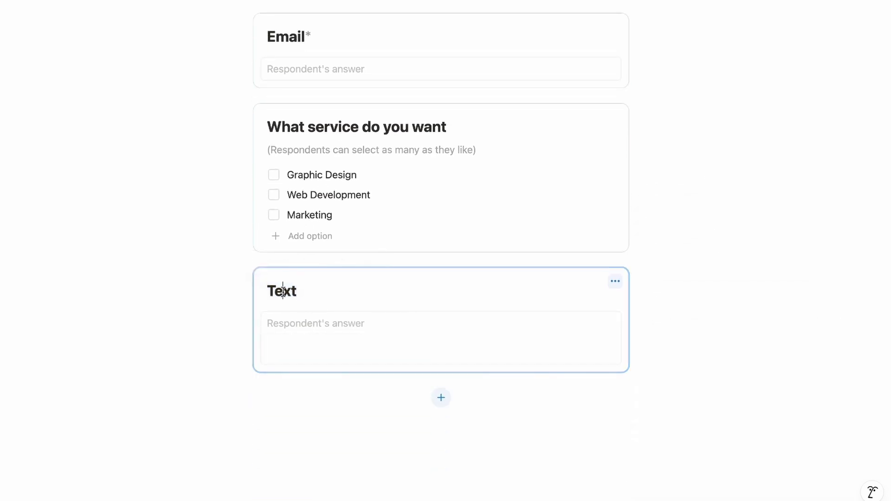
double_click(297, 297)
type("Mee")
type("sage")
Copy the link to the form view and go to the Portfolio page
scroll(314, 200, "up", 10)
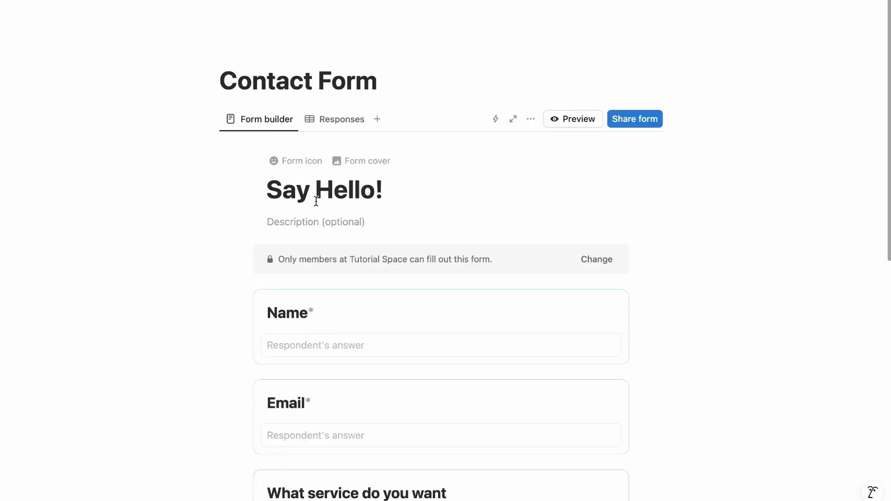
left_click(260, 120)
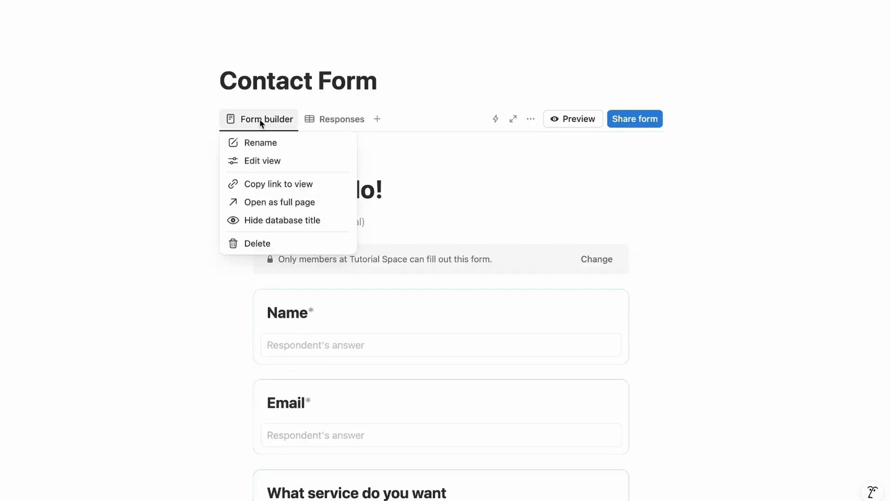
left_click(280, 186)
scroll(341, 269, "down", 4)
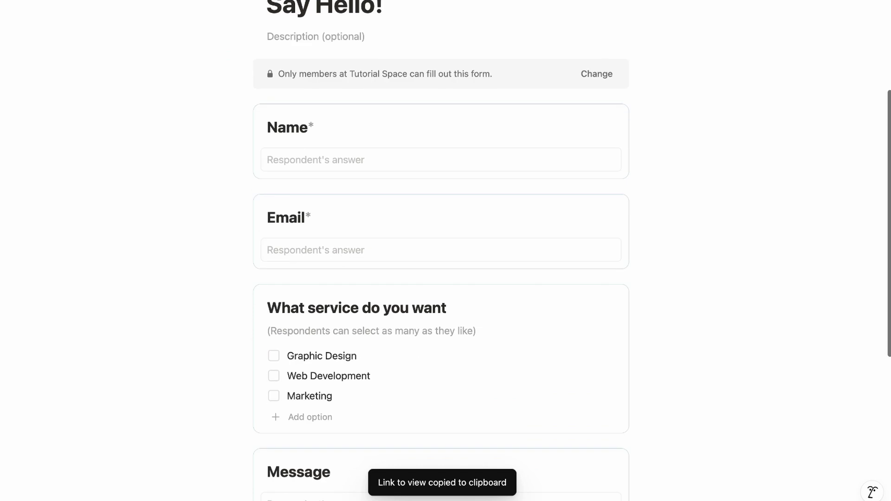
mouse_move(38, 165)
left_click(35, 127)
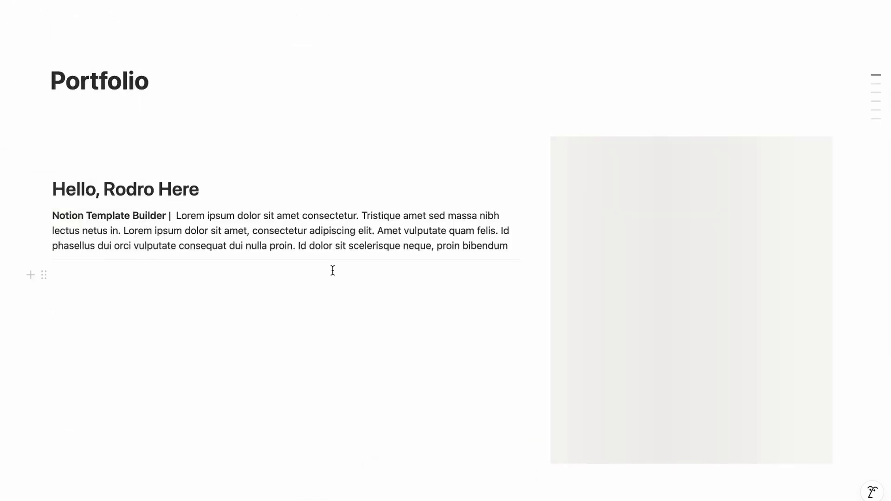
Paste the form link beneath the Contact. heading and convert it into an embed
scroll(333, 270, "down", 20)
left_click(448, 424)
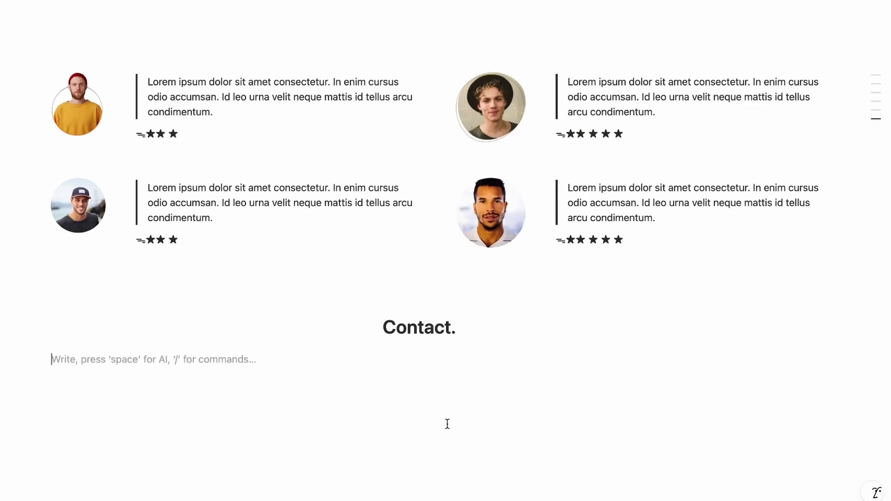
scroll(360, 310, "down", 2)
key("ctrl+v")
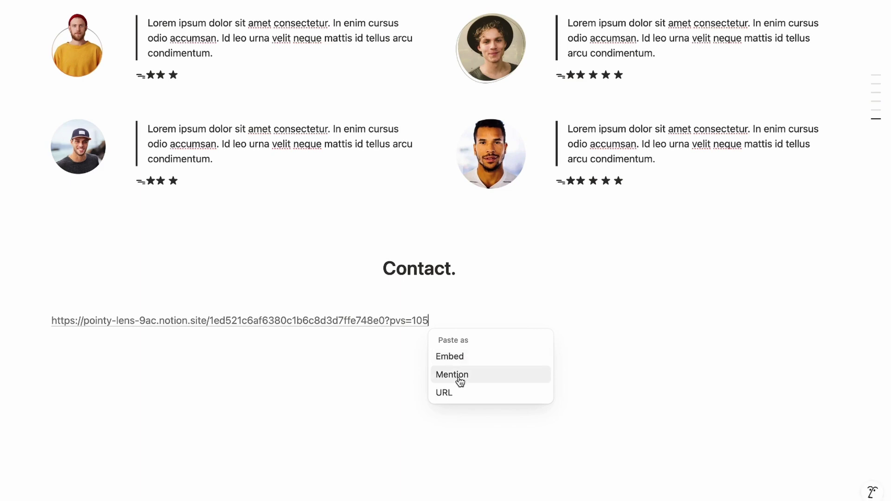
left_click(443, 357)
scroll(431, 408, "down", 4)
scroll(431, 406, "down", 5)
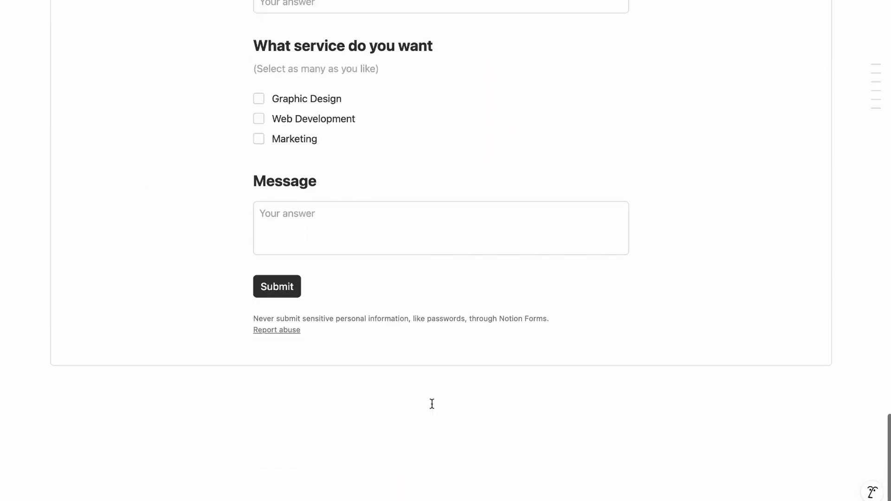
scroll(431, 404, "up", 15)
Insert a 'Contact us' button block below the hero intro with a cursor-click icon
scroll(432, 404, "up", 15)
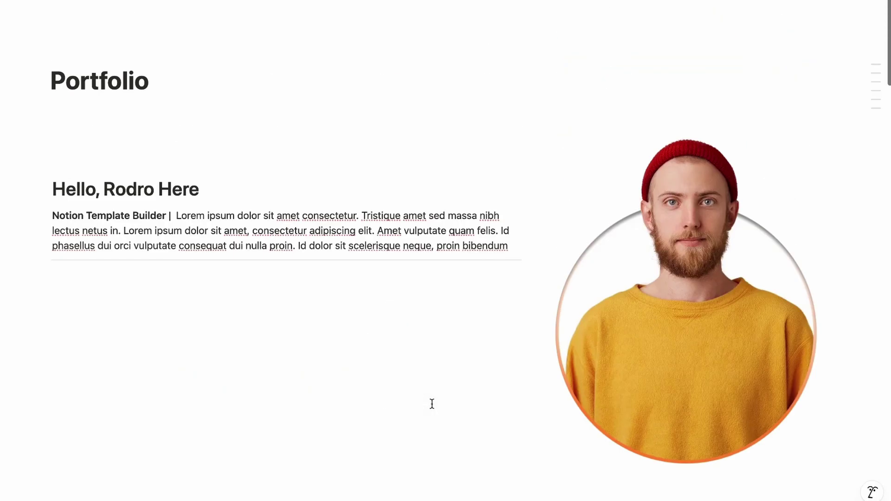
left_click(157, 274)
type("/but")
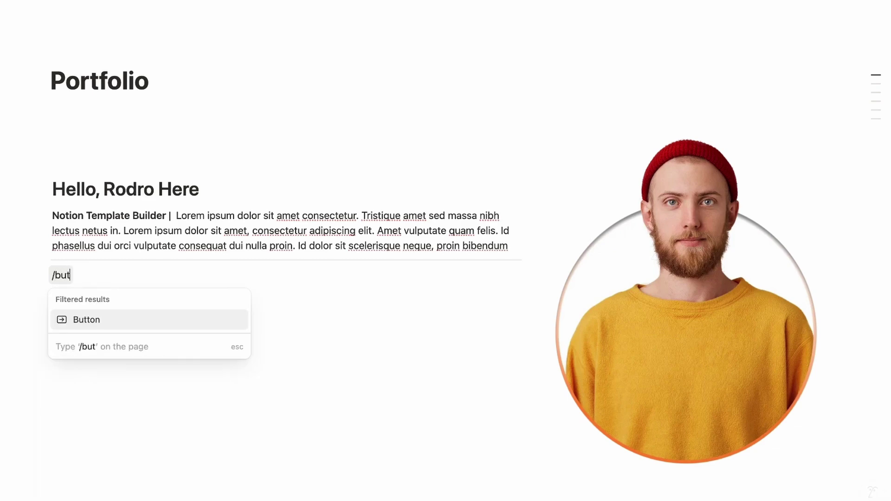
key("Return")
type("Contact us")
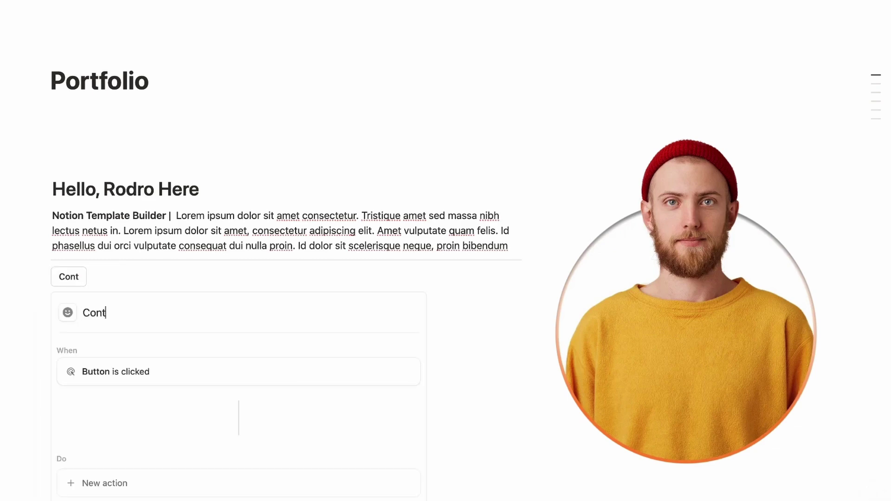
left_click(68, 313)
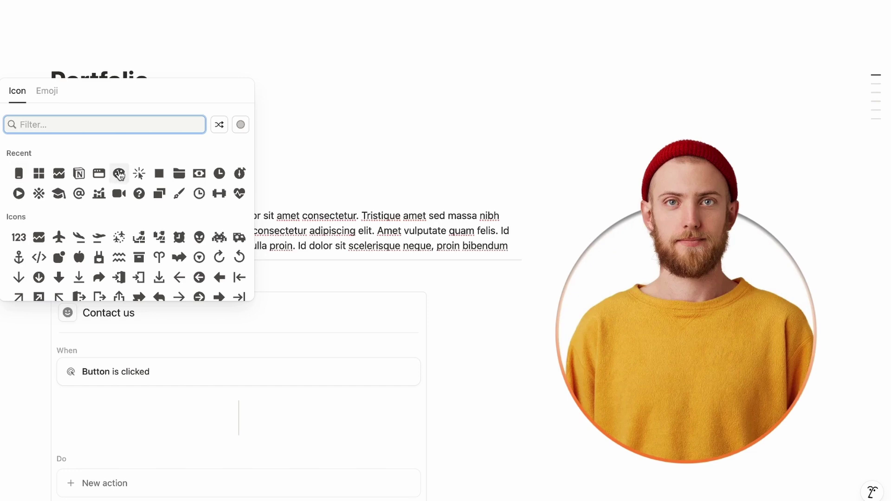
mouse_move(140, 177)
left_click(140, 204)
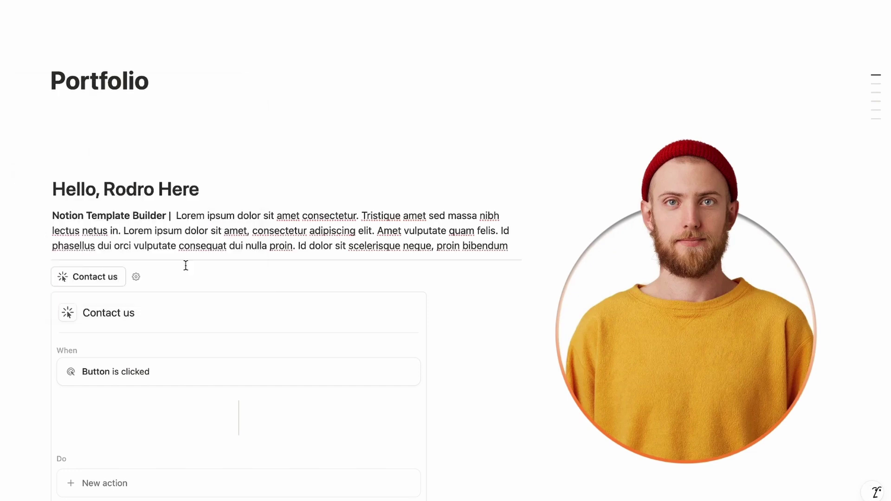
scroll(185, 265, "down", 5)
scroll(131, 332, "up", 2)
Give the button an Open page, form, or URL action targeting the Say Hello! form
left_click(99, 408)
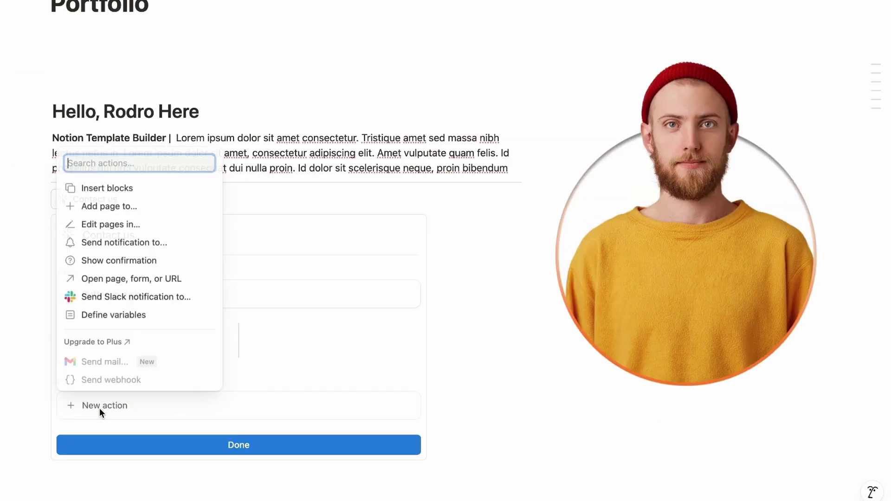
left_click(125, 281)
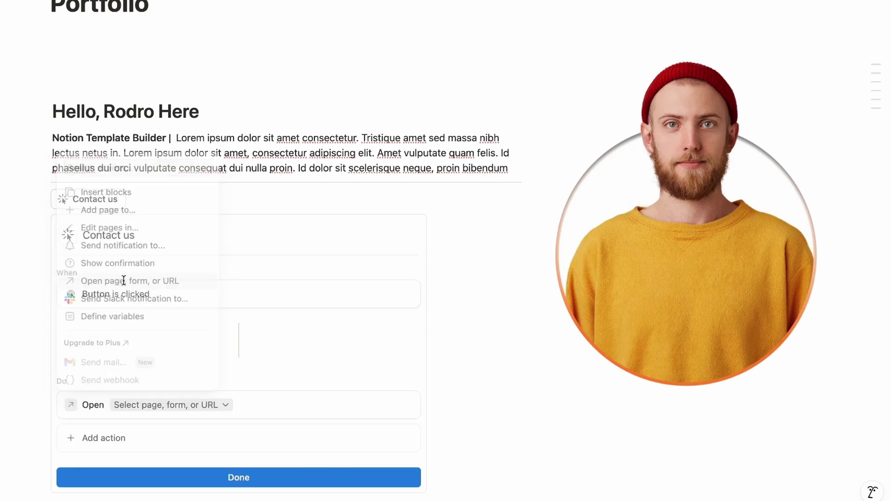
left_click(197, 407)
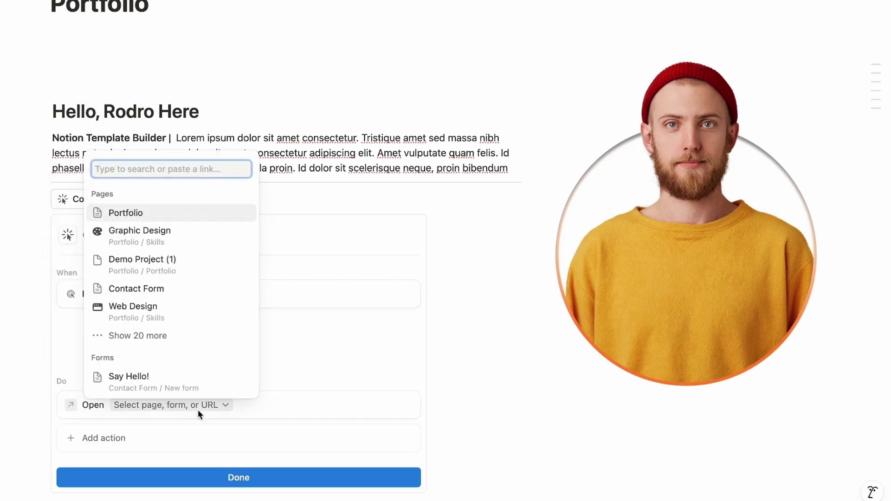
left_click(158, 392)
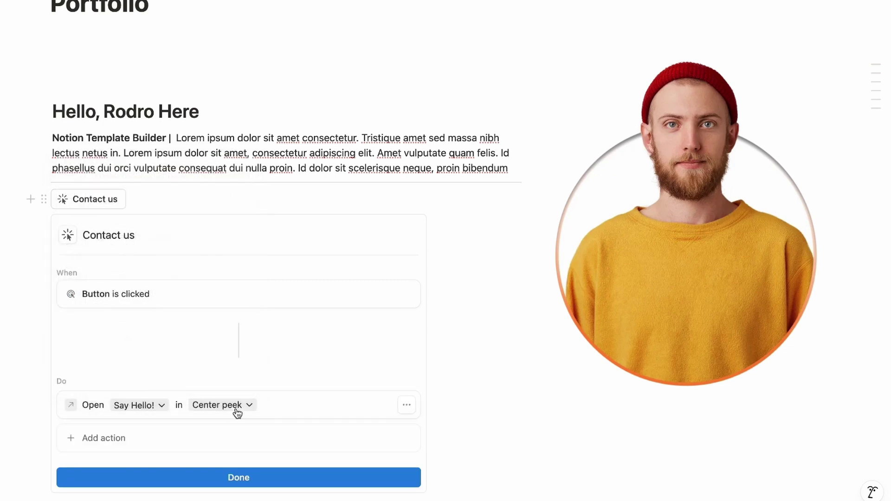
left_click(239, 476)
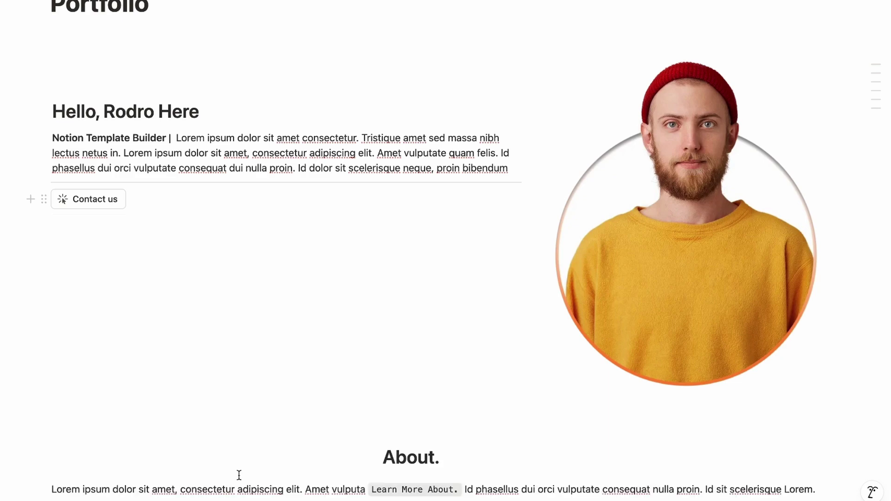
left_click(83, 203)
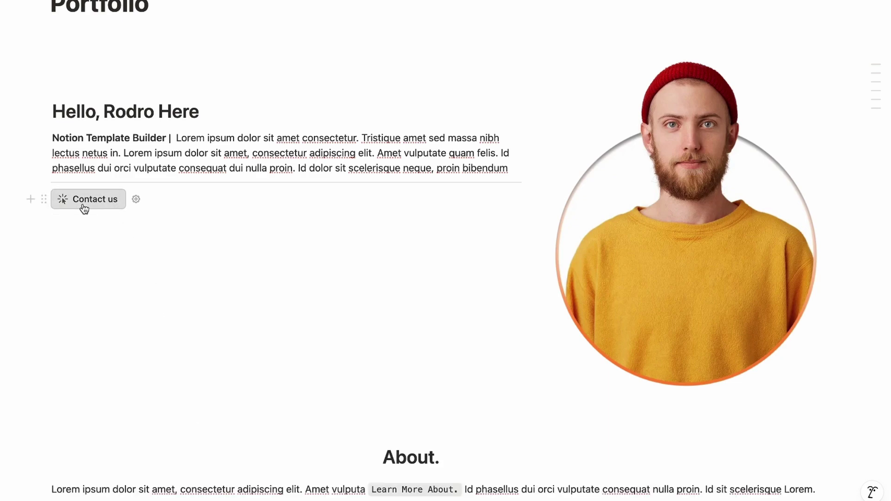
scroll(82, 203, "down", 5)
left_click(77, 261)
scroll(76, 261, "down", 15)
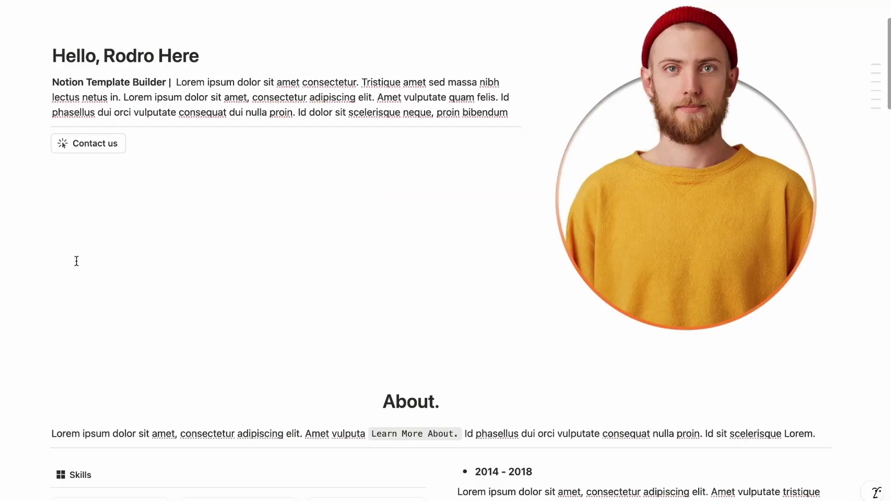
scroll(76, 260, "up", 20)
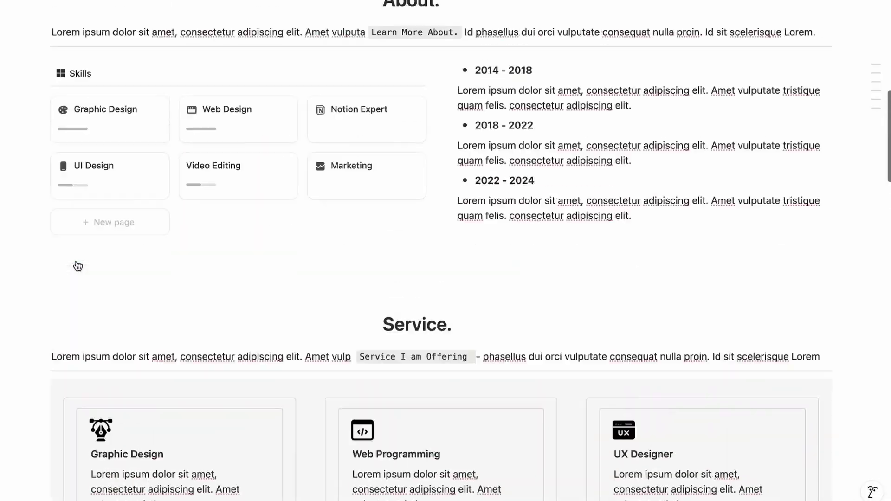